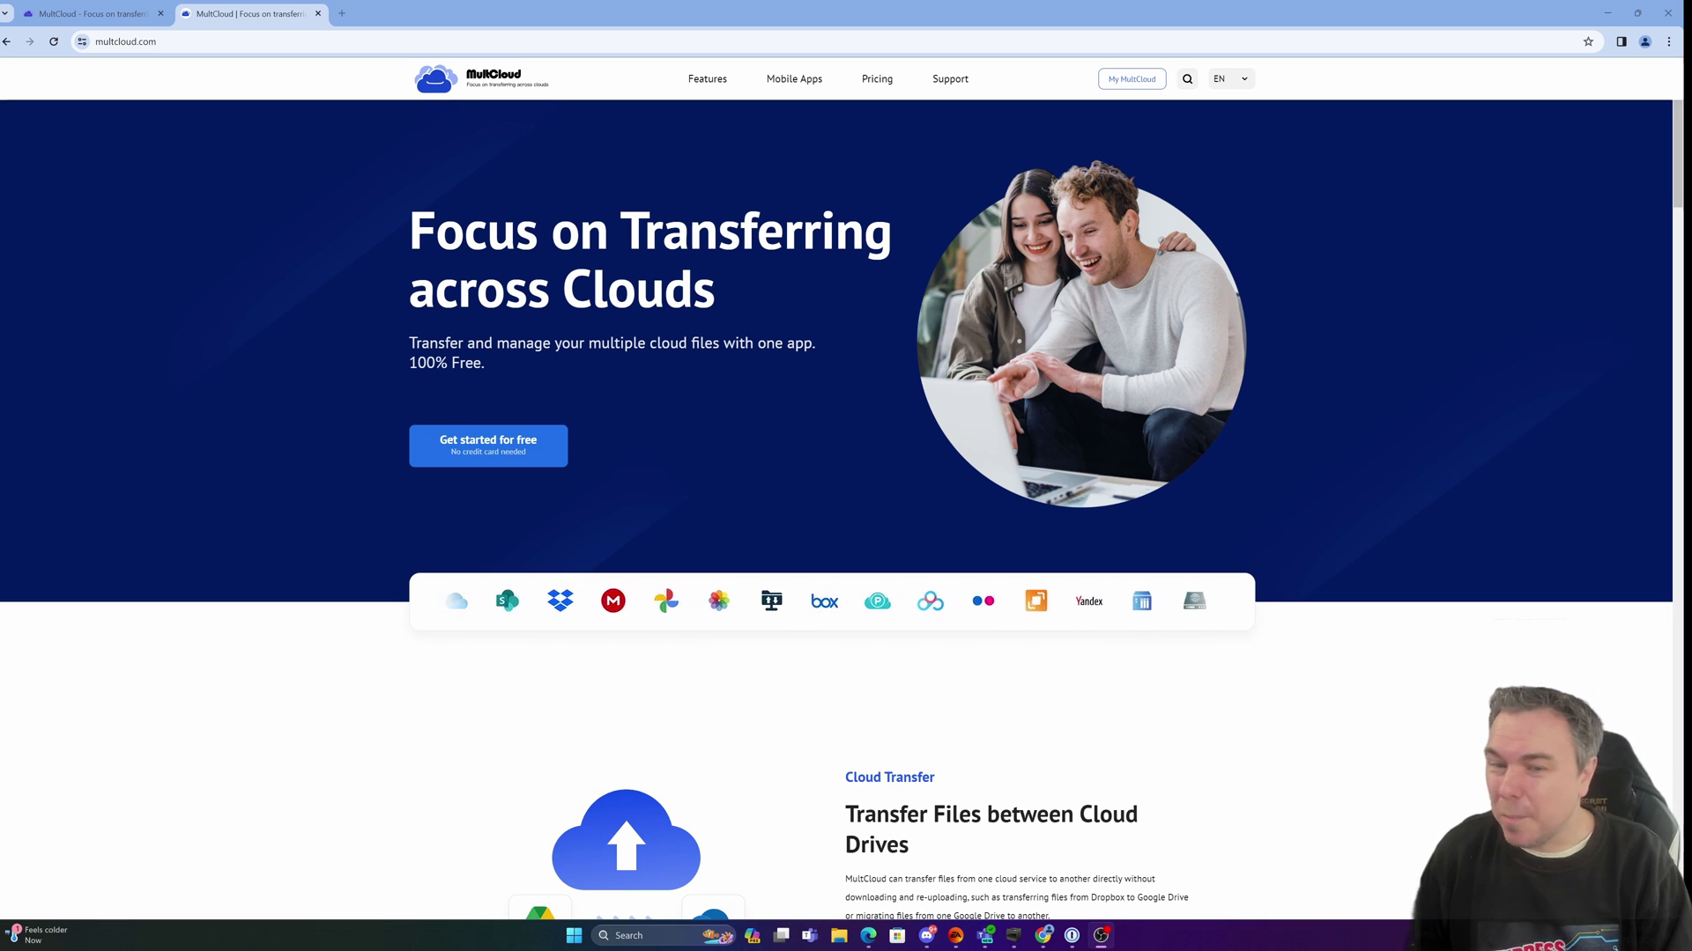
Scroll down the homepage through the Cloud Transfer, Cloud Sync, Cloud Backup and Email Migration descriptions
scroll(1410, 559, "down", 3)
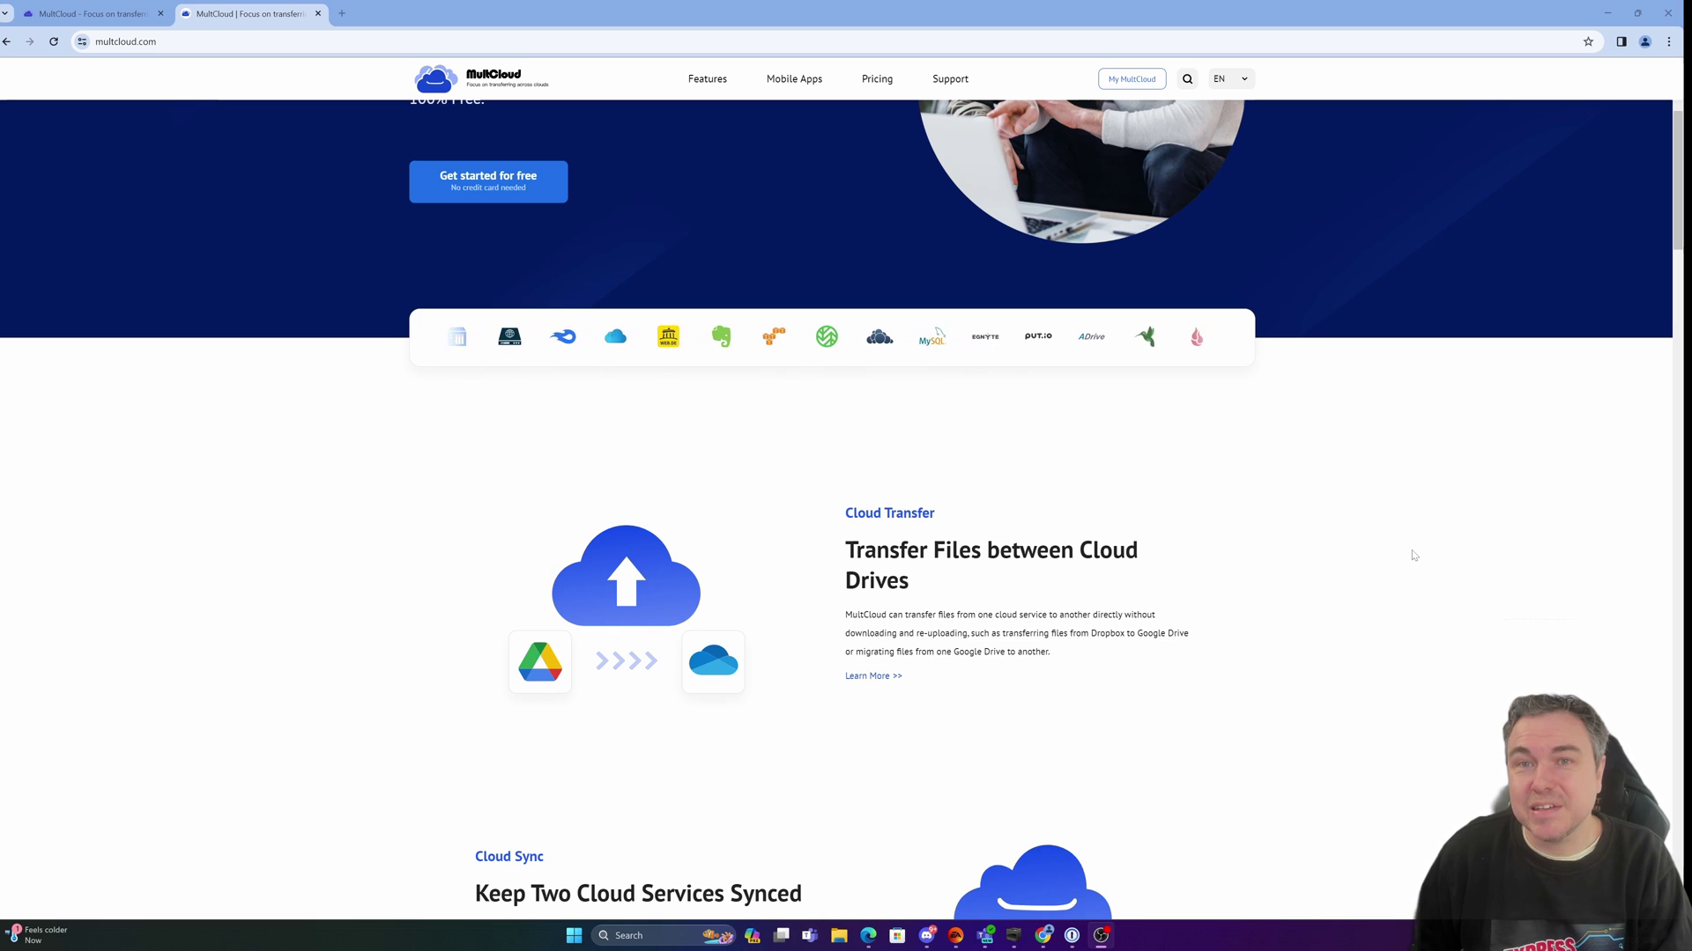
scroll(1413, 555, "down", 1)
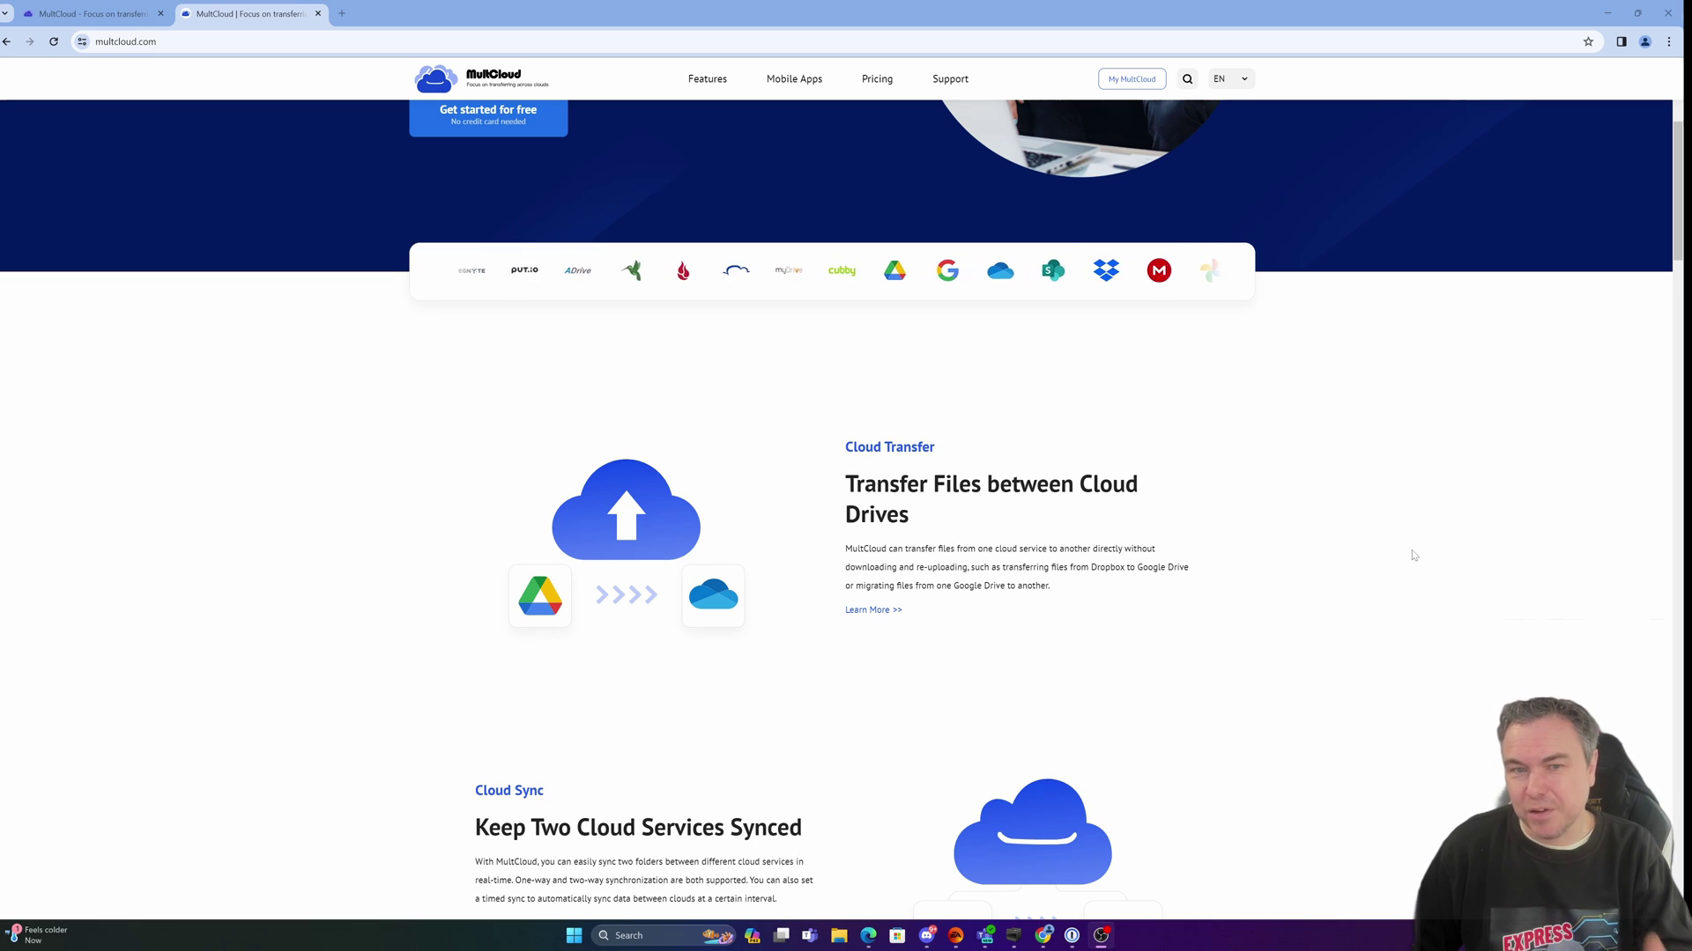
scroll(1413, 555, "down", 1)
scroll(1414, 555, "down", 3)
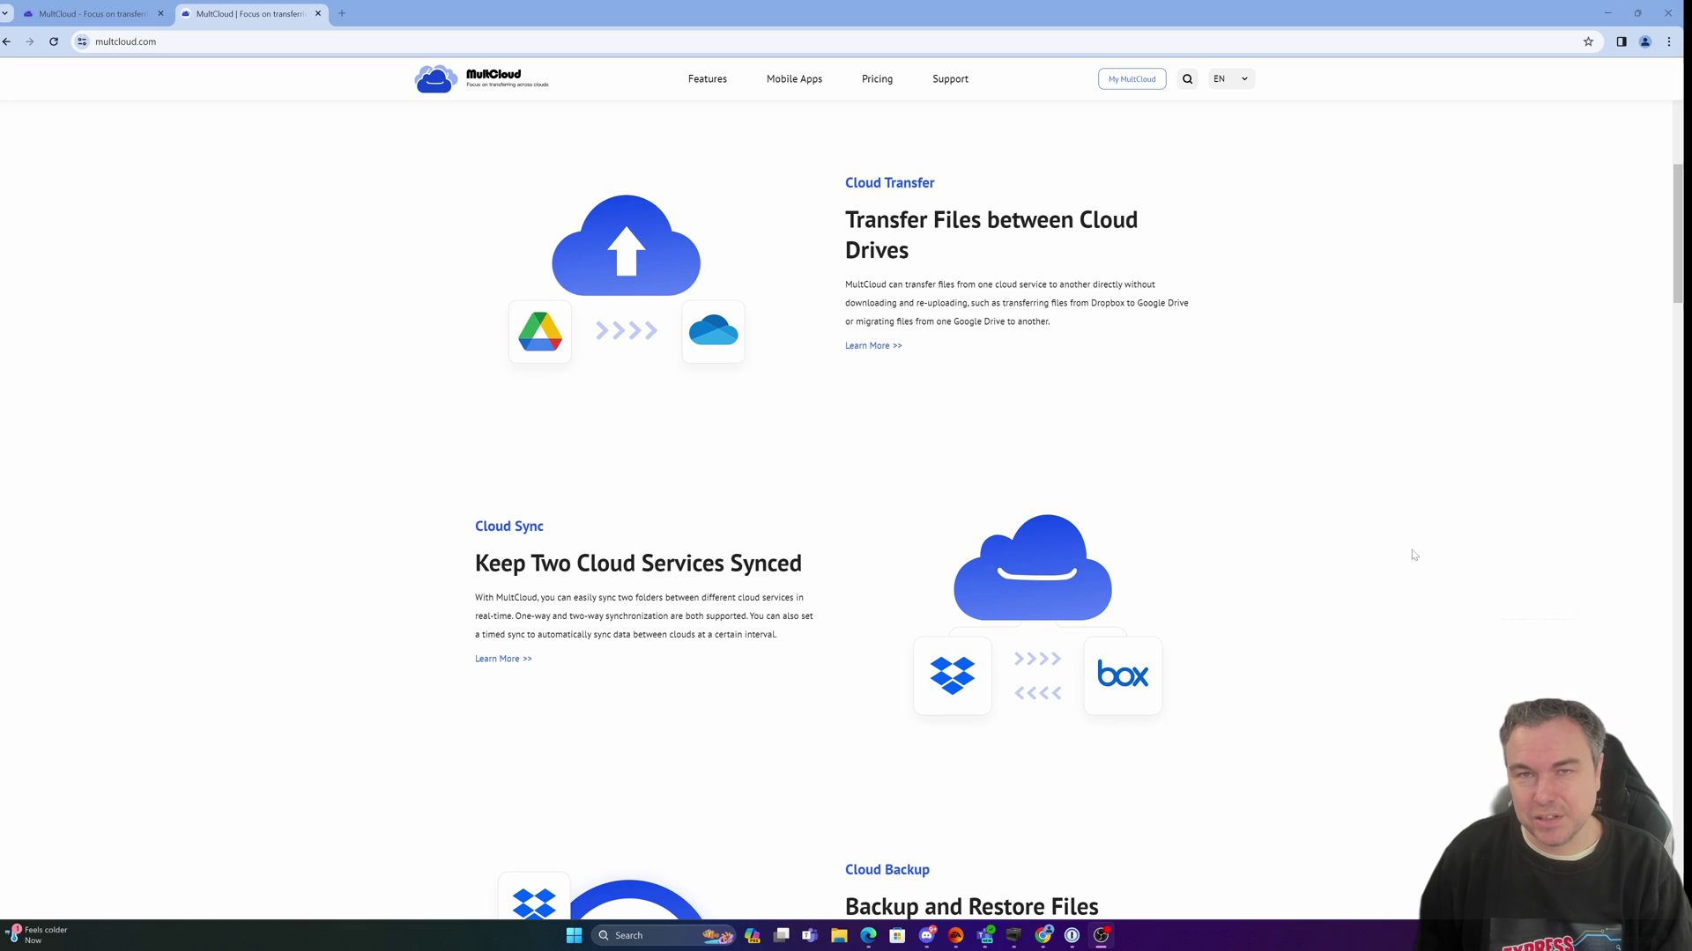
scroll(1413, 555, "down", 4)
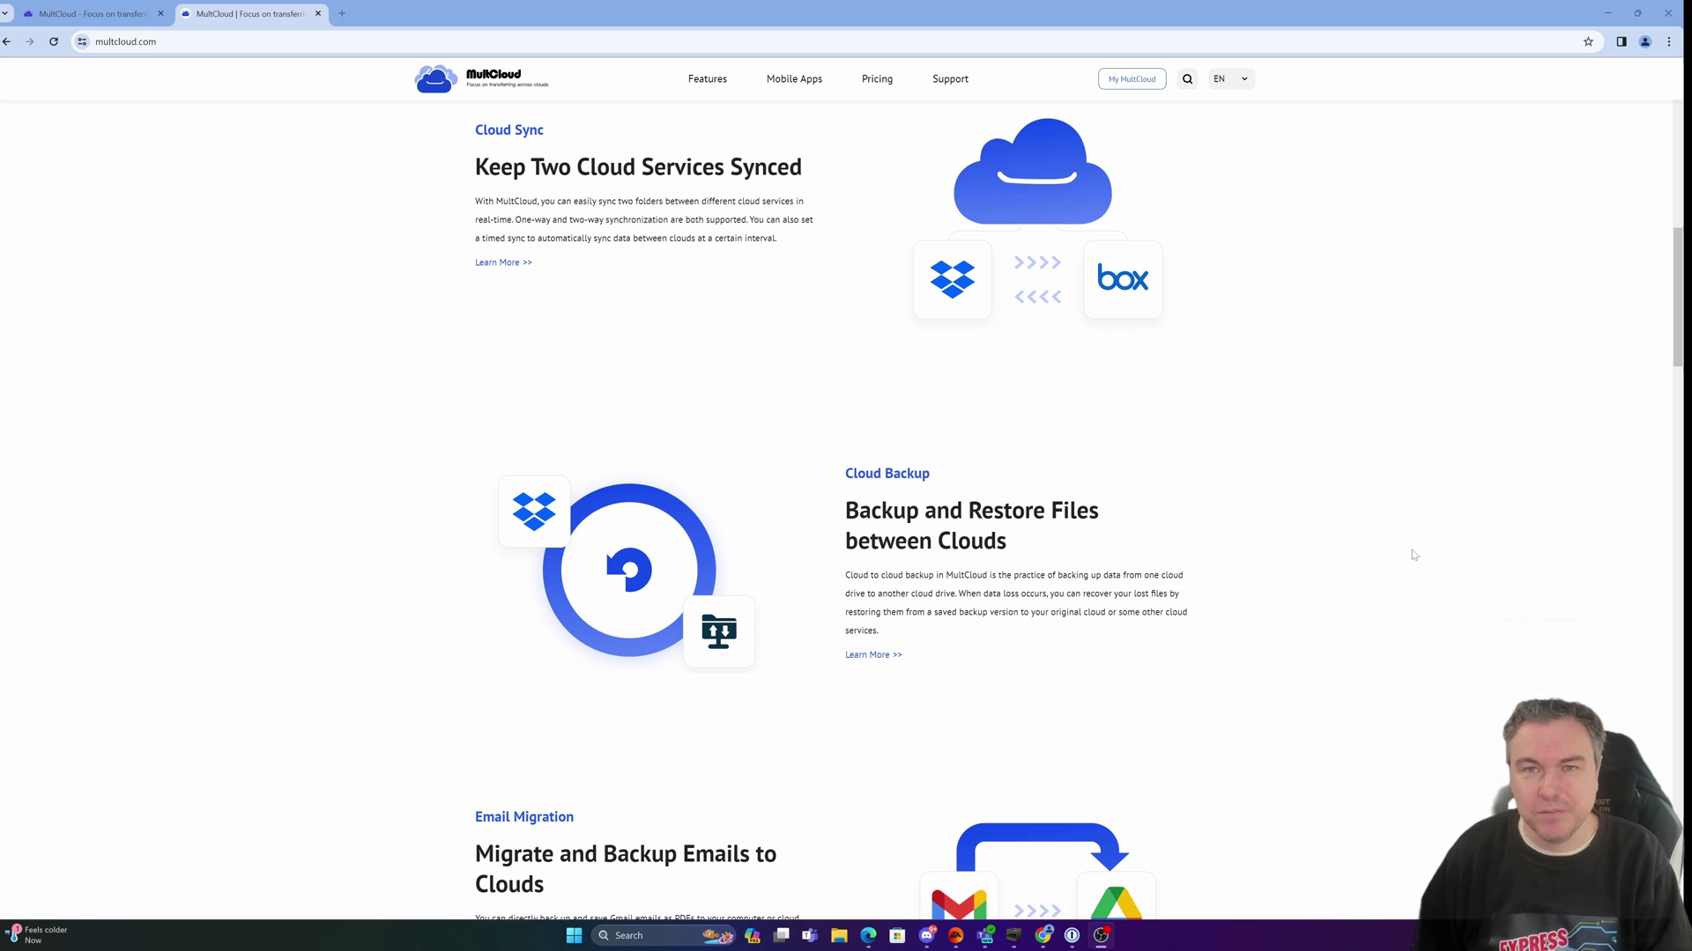
scroll(1413, 555, "down", 4)
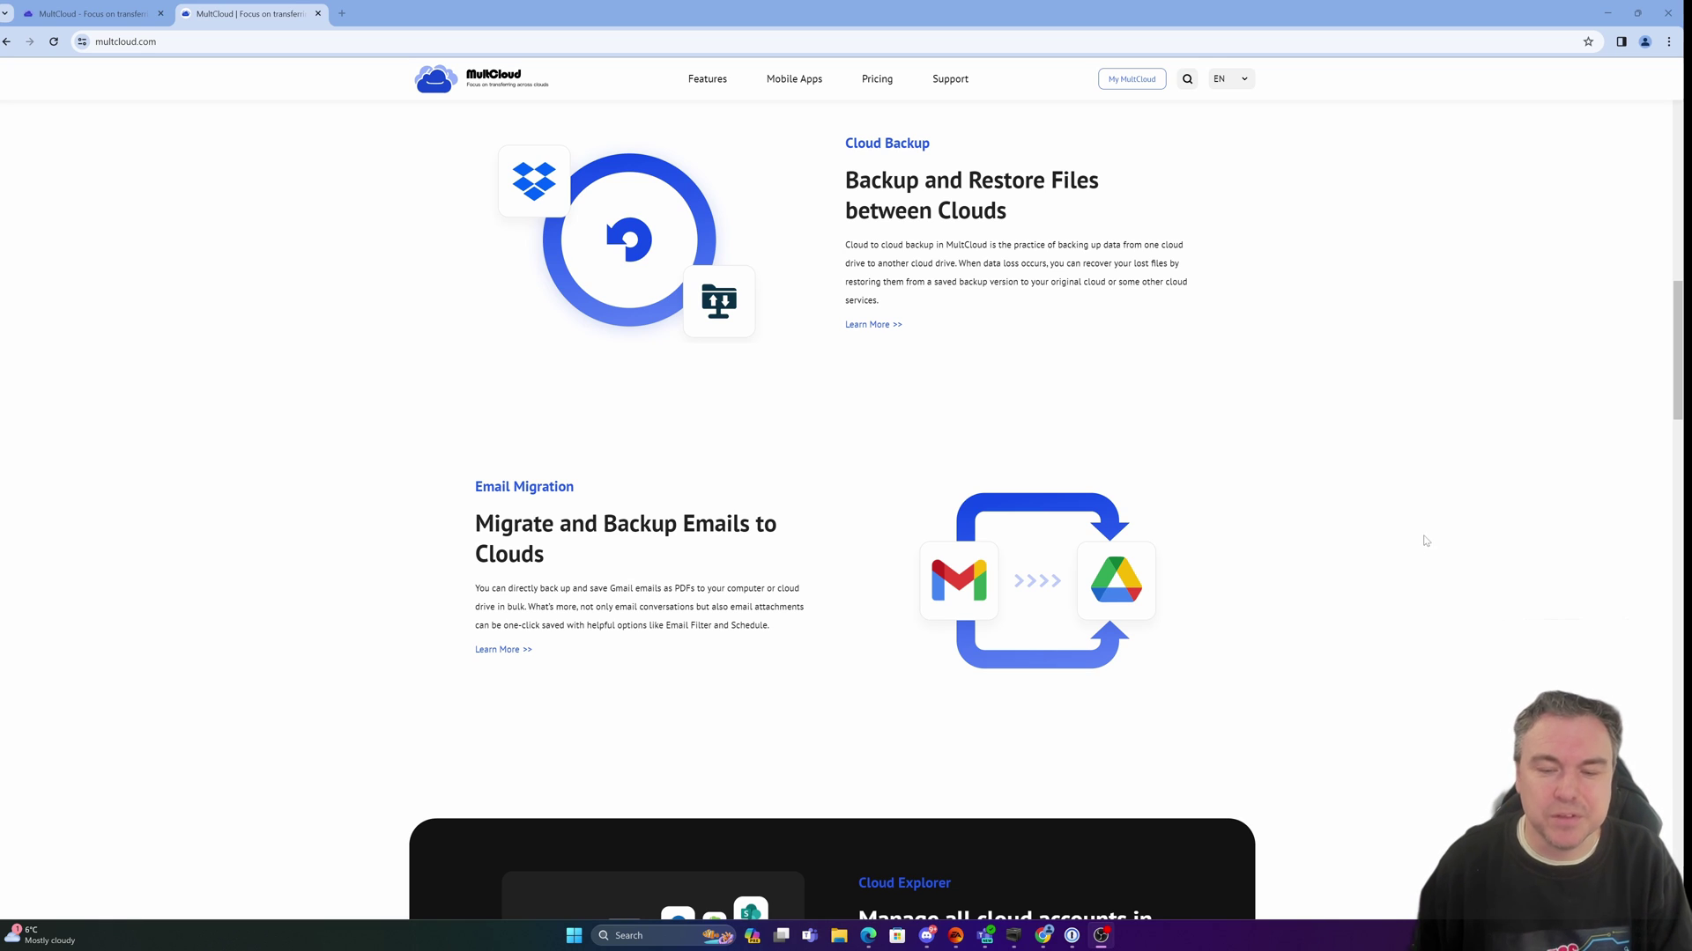
Scroll past Cloud Explorer, the 30+ supported services grid, media reviews and user testimonials, then back up
scroll(1419, 547, "down", 5)
scroll(1427, 540, "down", 1)
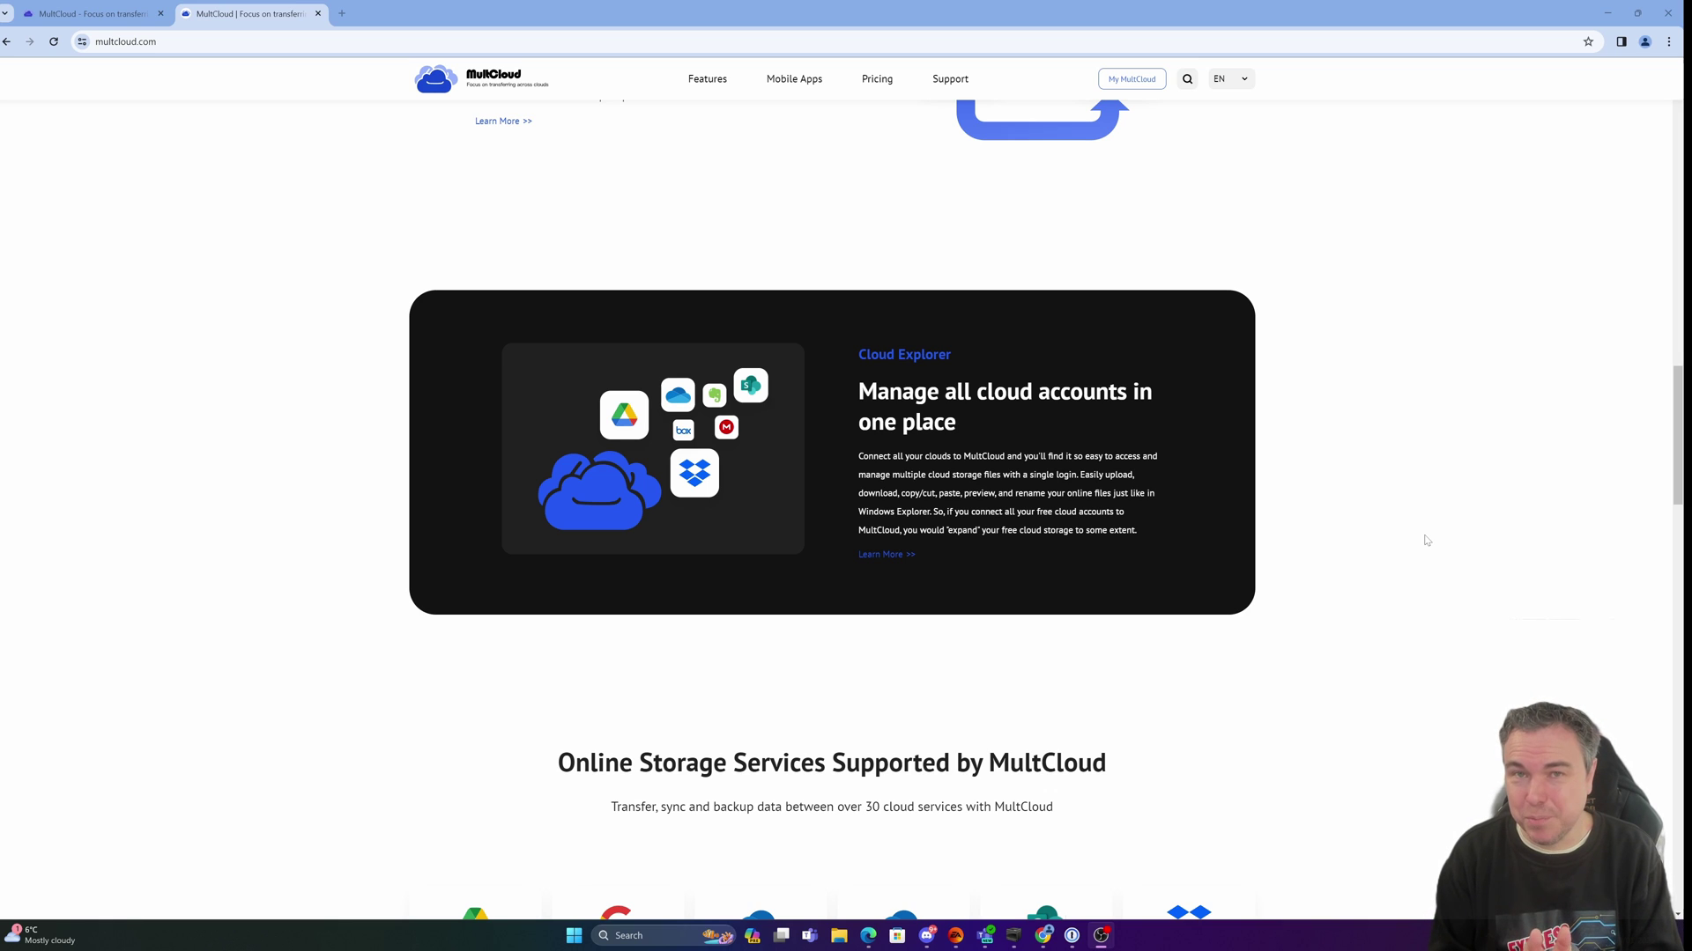
scroll(1426, 540, "down", 6)
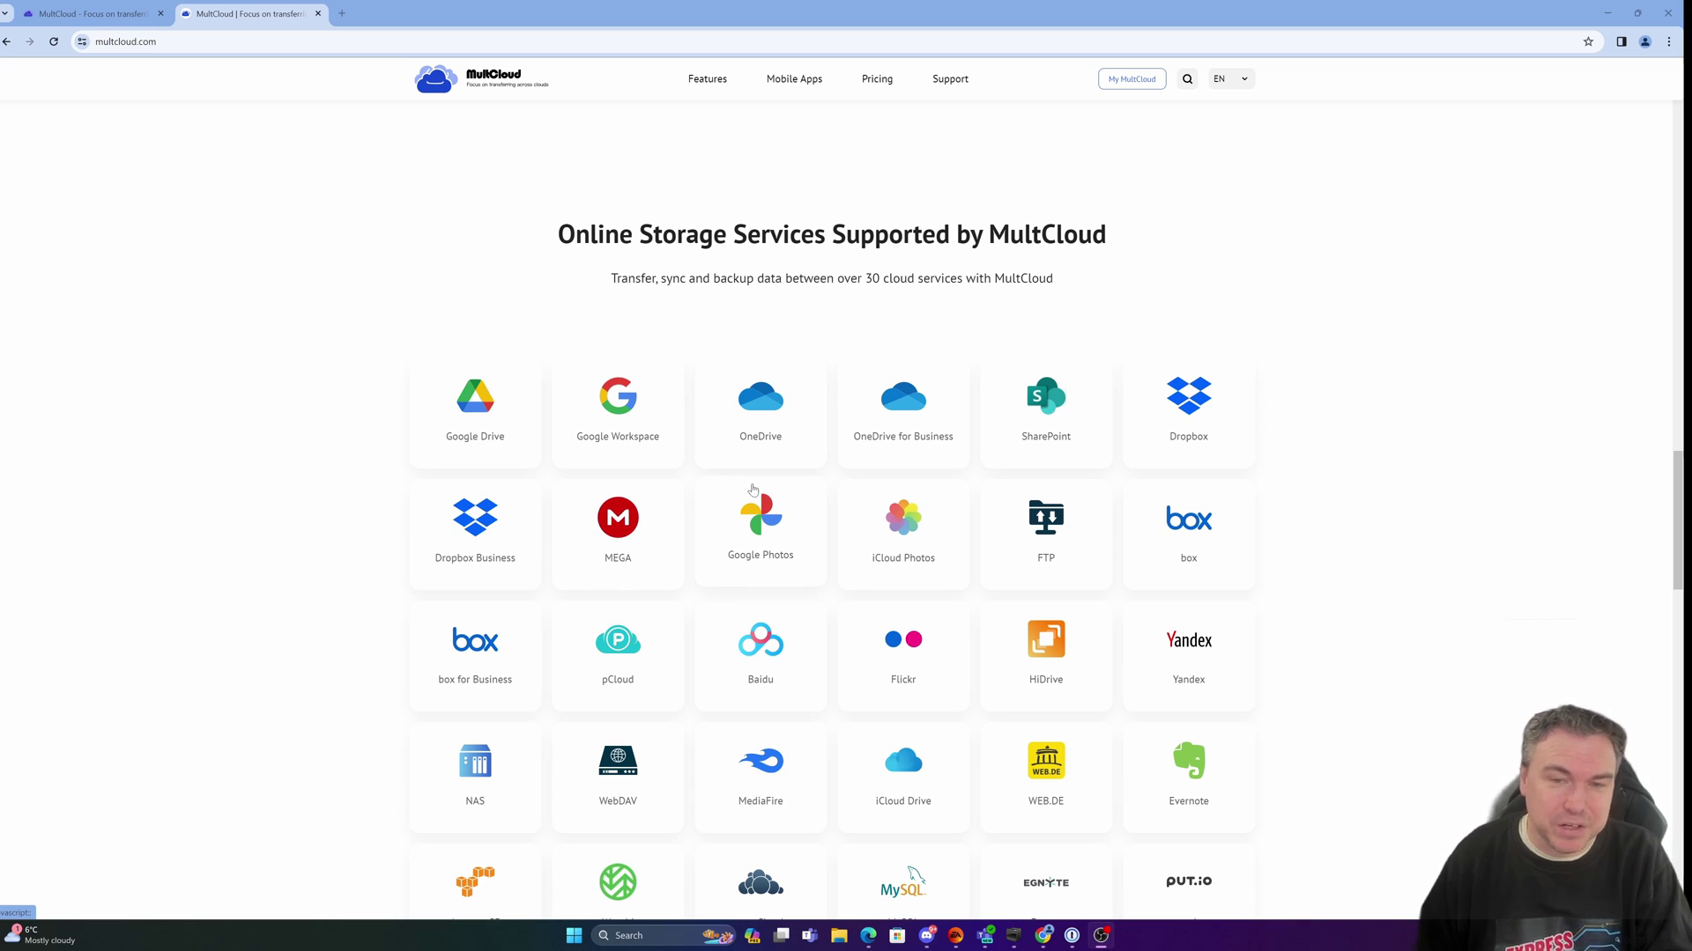
scroll(862, 518, "down", 2)
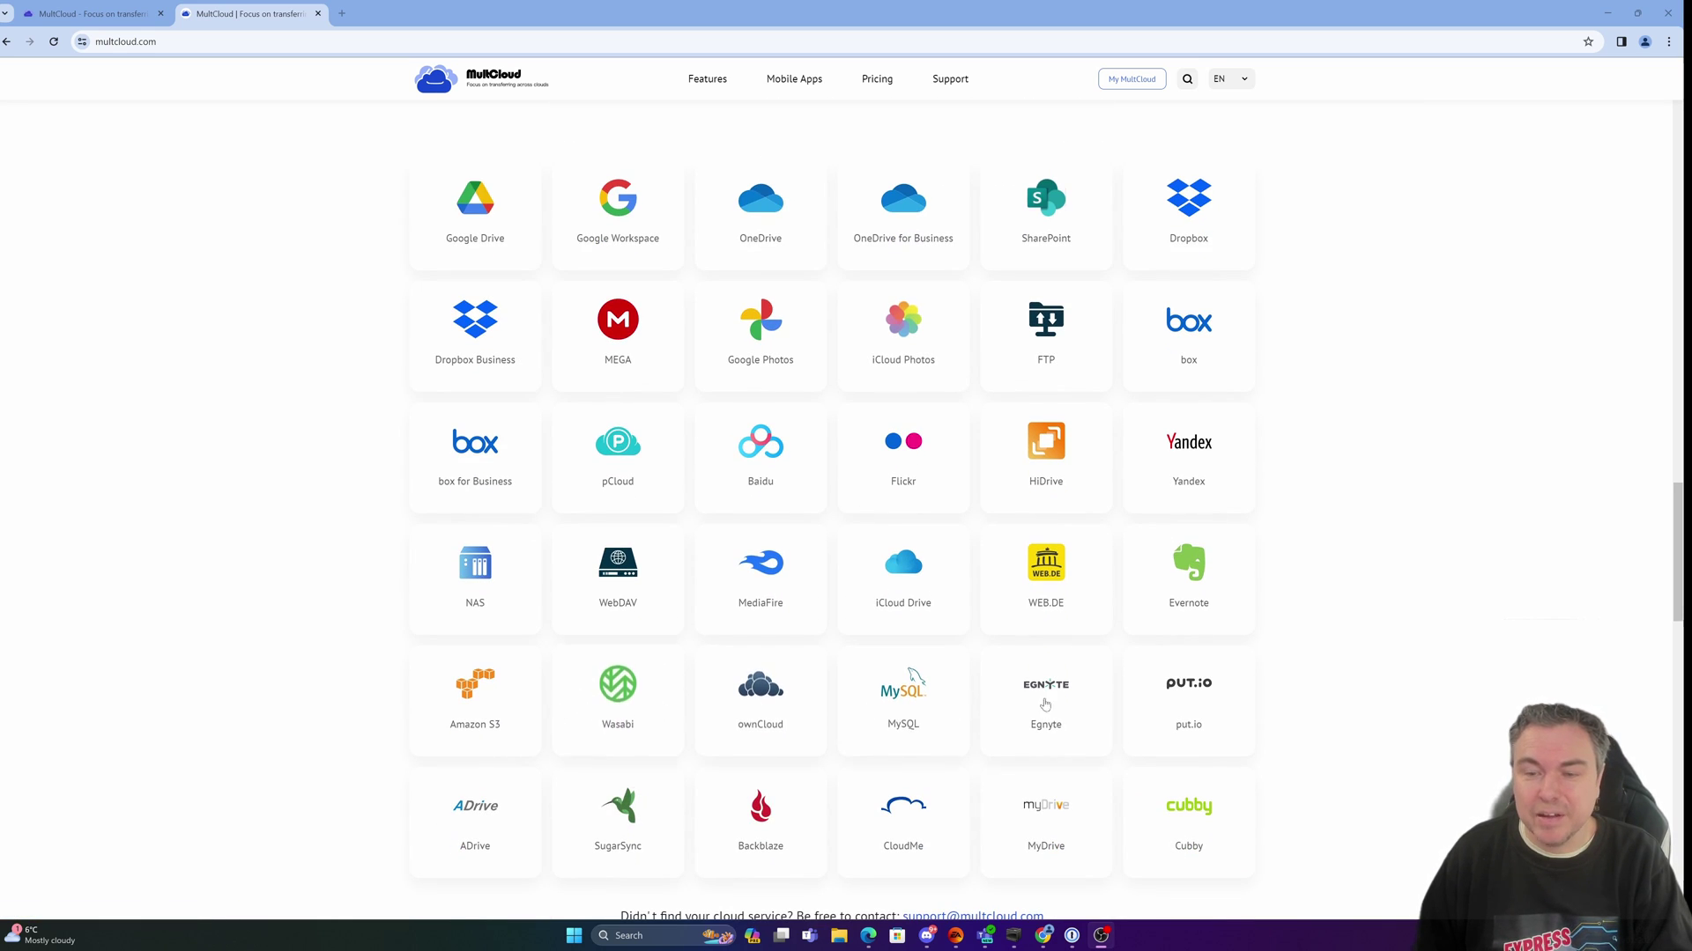
scroll(1068, 702, "down", 1)
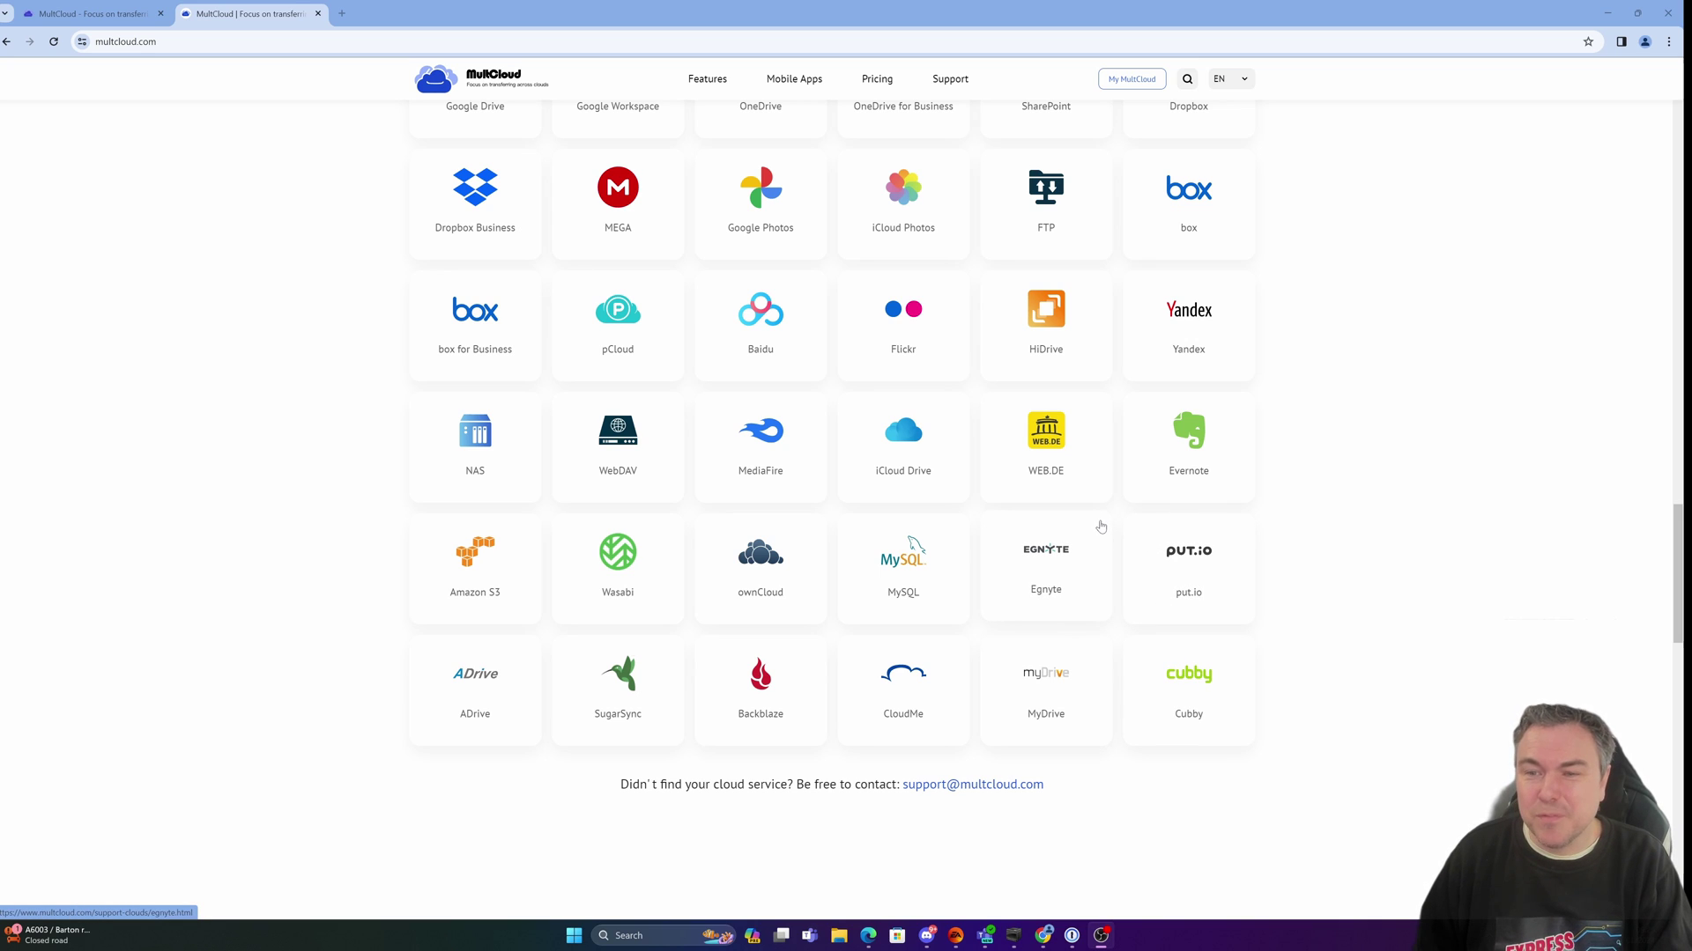
scroll(1100, 527, "up", 1)
scroll(1100, 527, "down", 4)
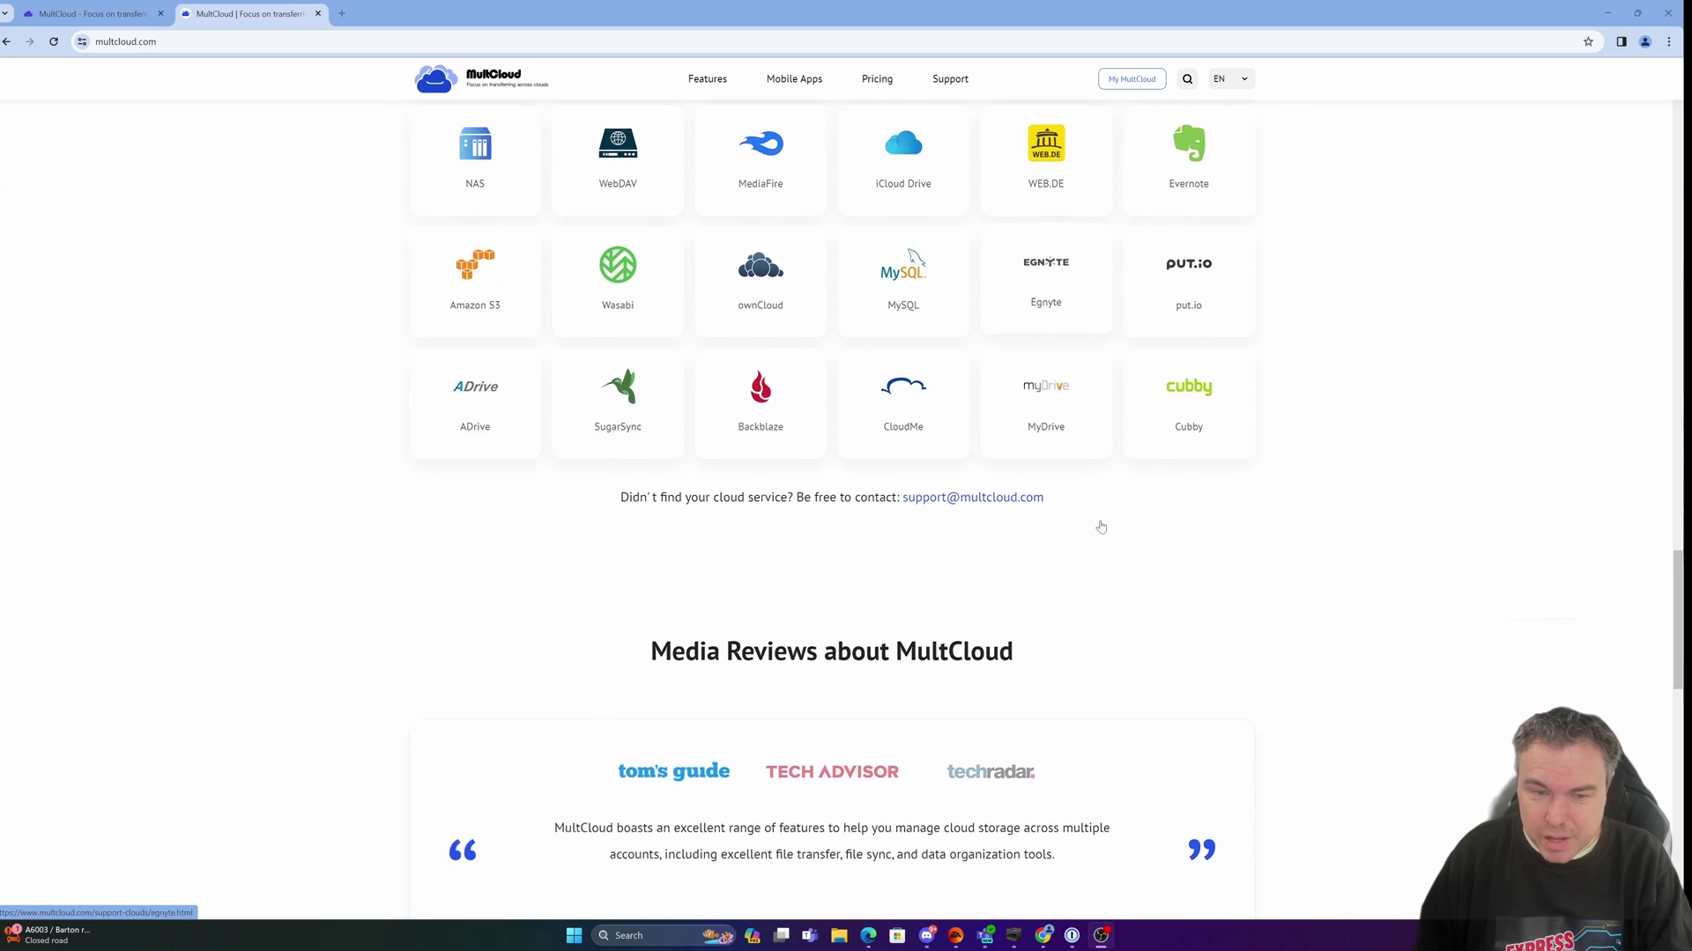
scroll(1100, 527, "down", 1)
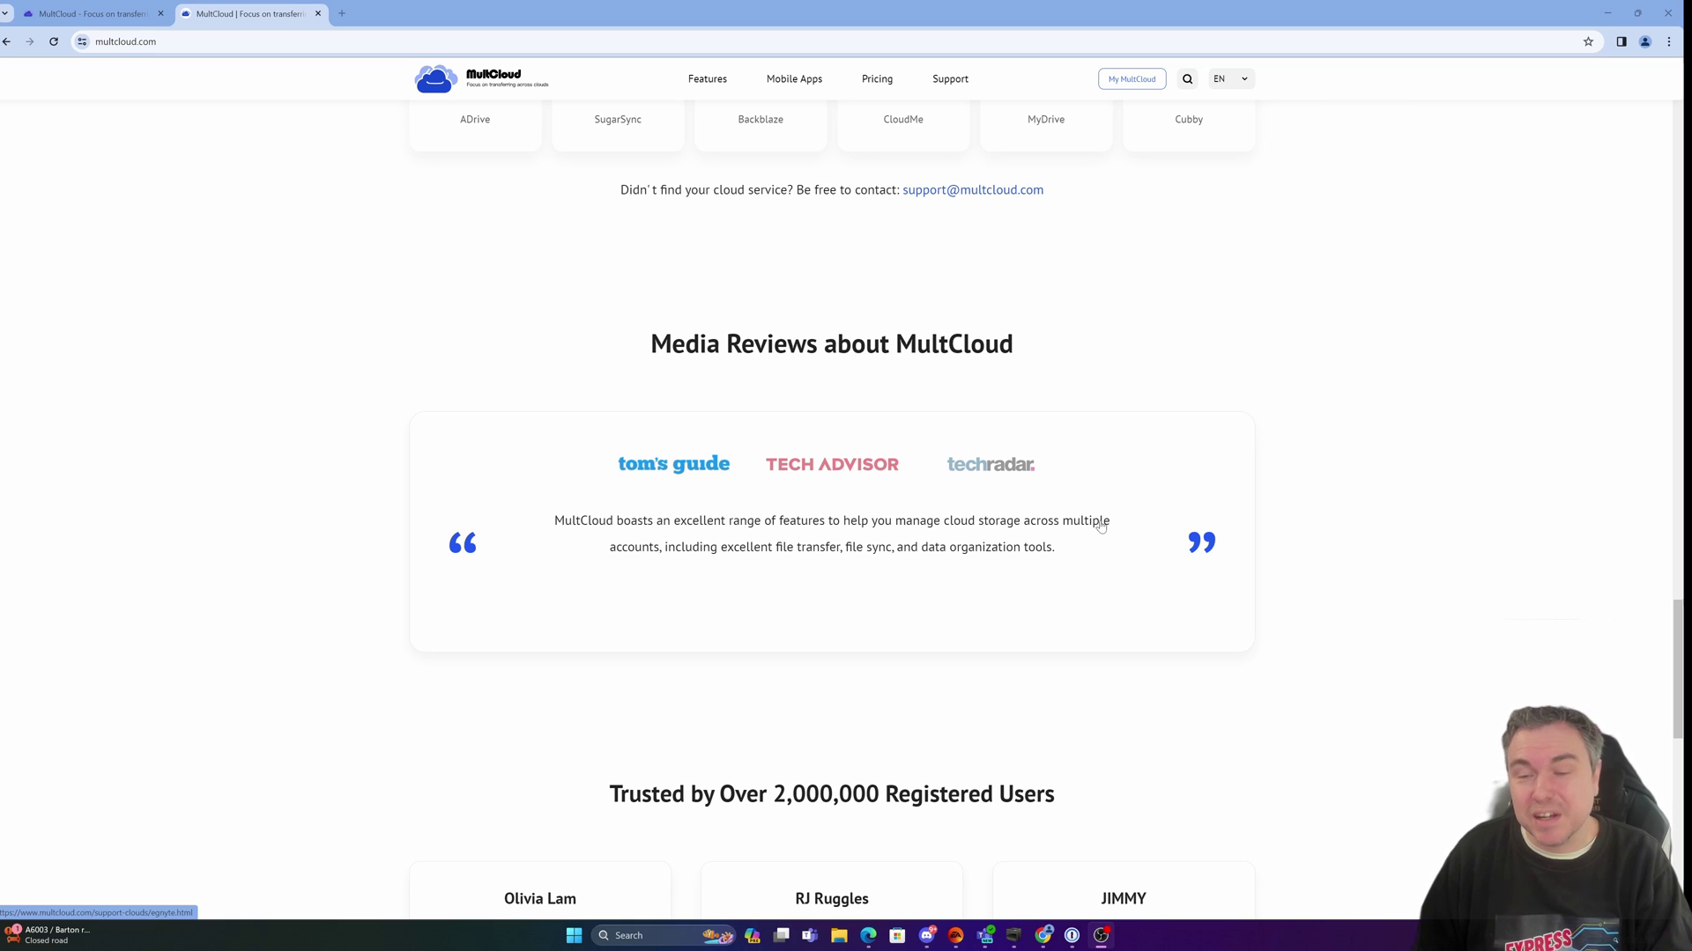
scroll(1227, 557, "down", 2)
scroll(1227, 557, "down", 2)
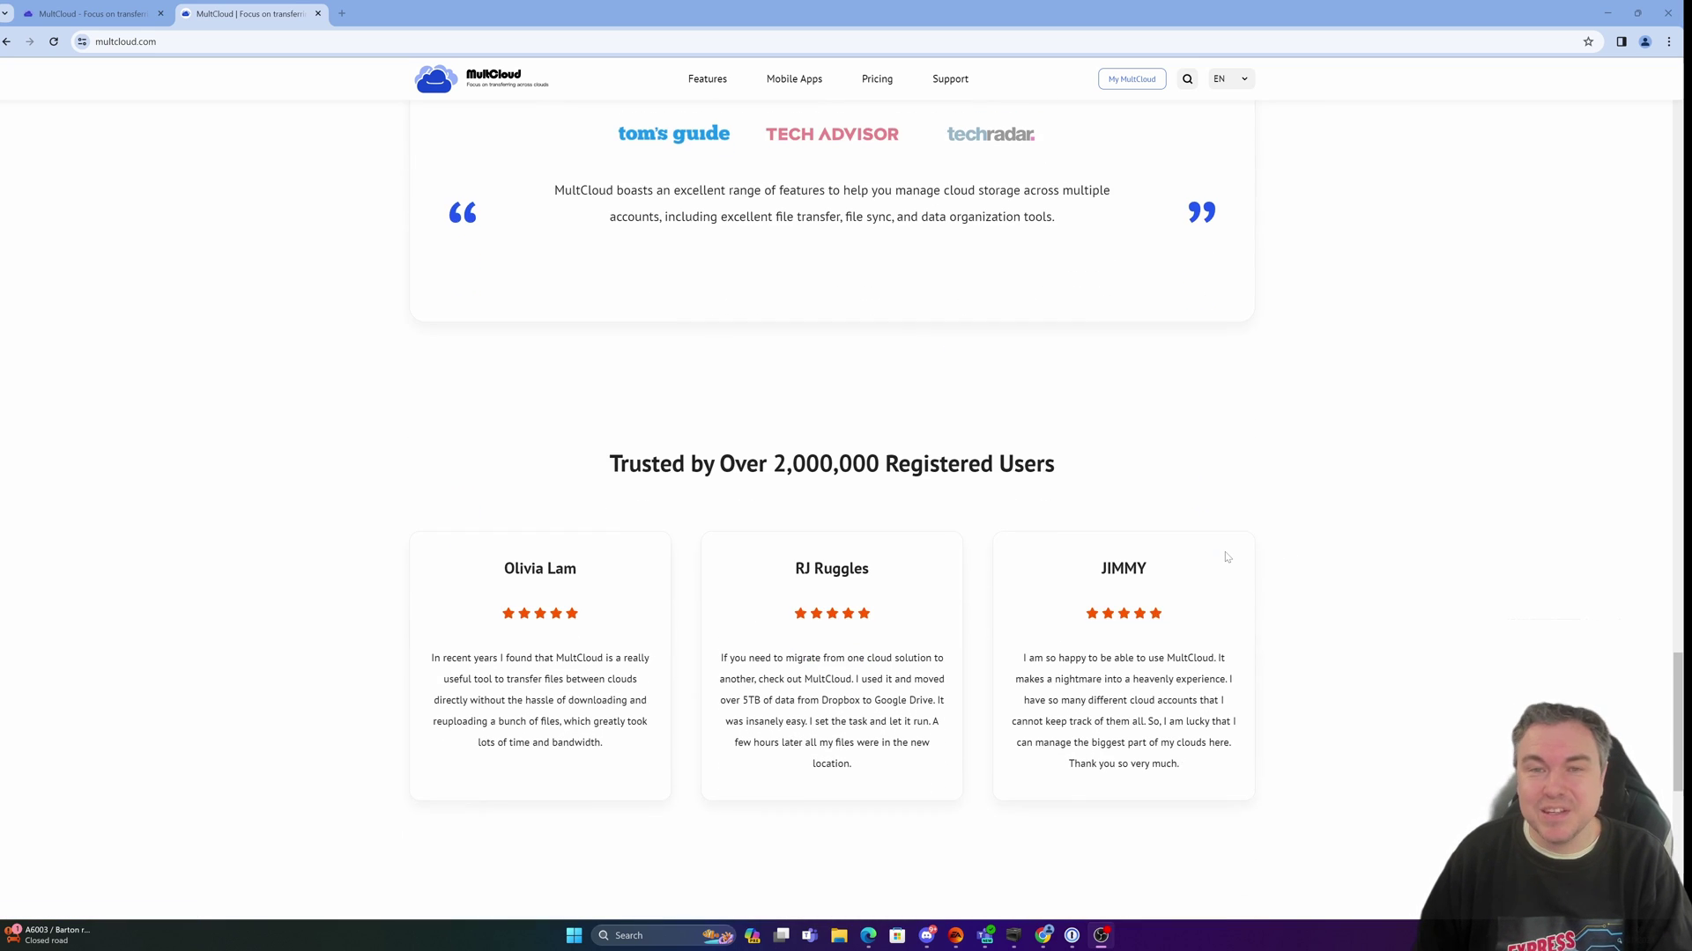
scroll(1227, 557, "up", 1)
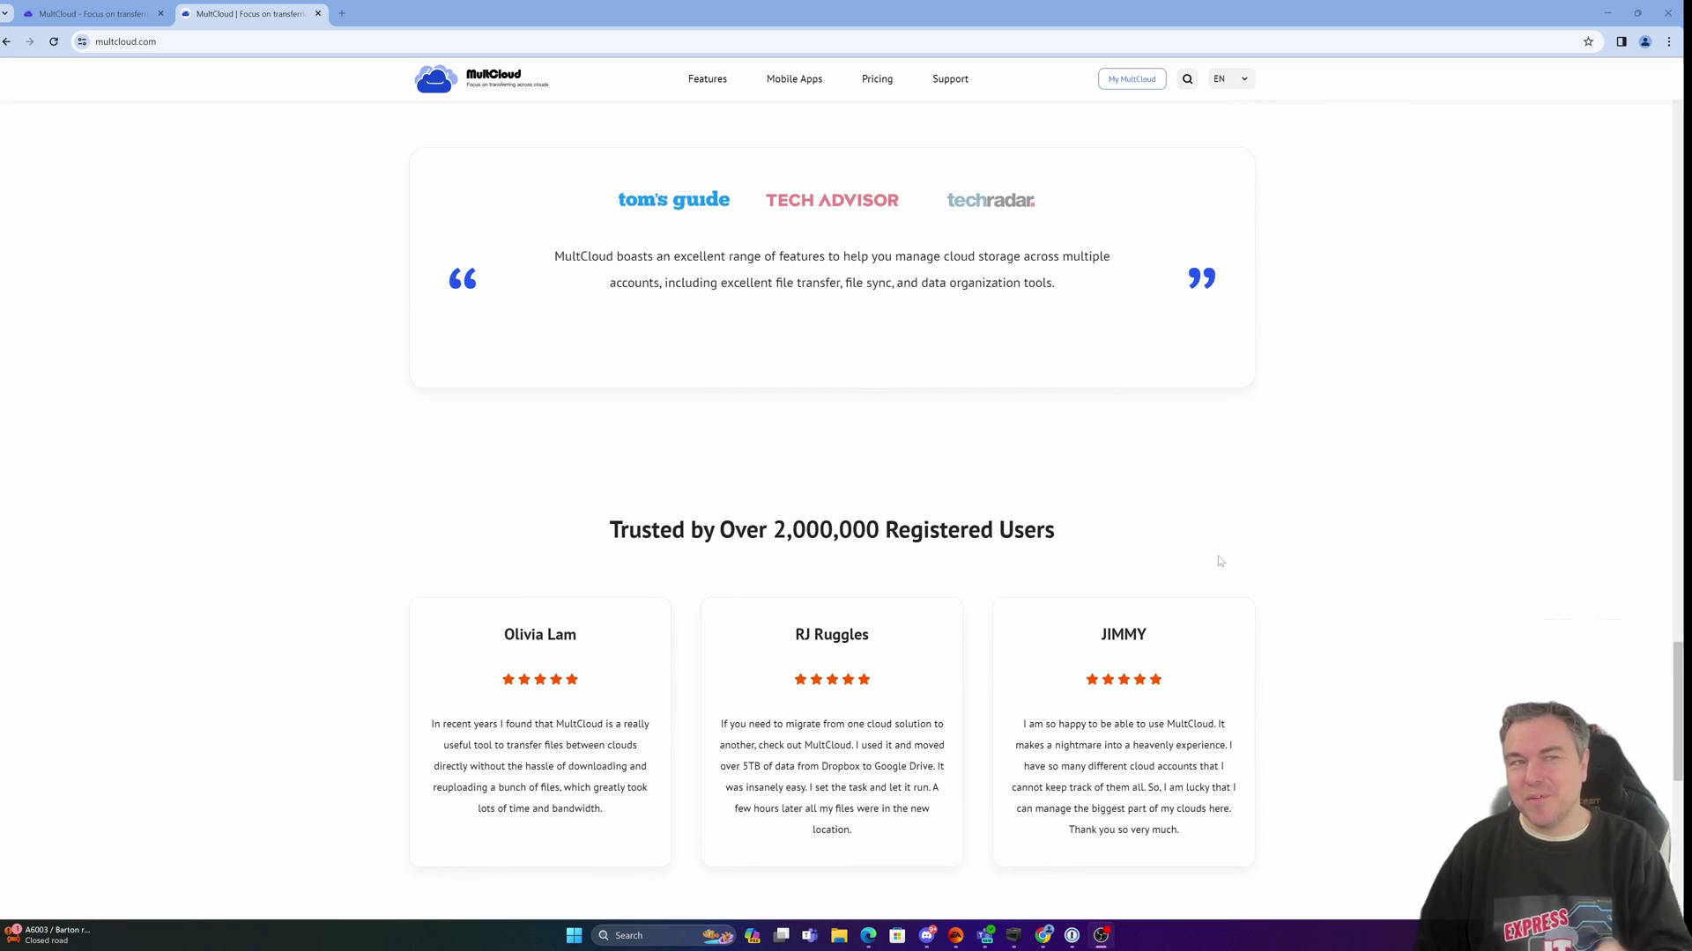
scroll(1218, 560, "up", 1)
scroll(1219, 560, "down", 3)
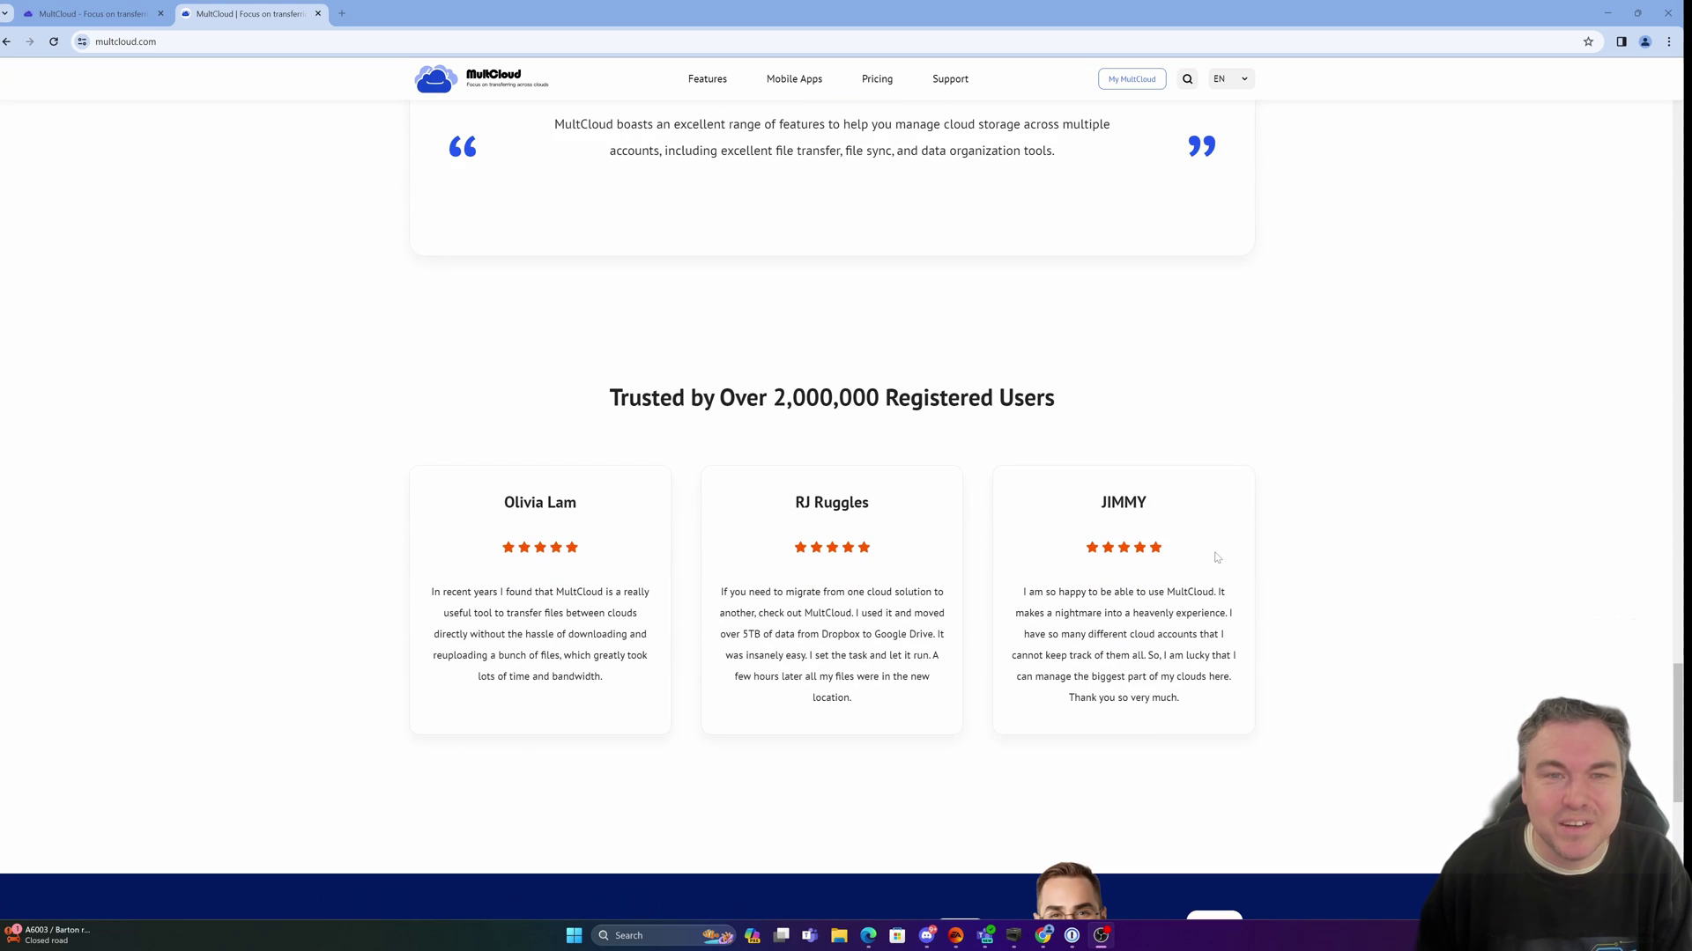
scroll(1214, 557, "up", 3)
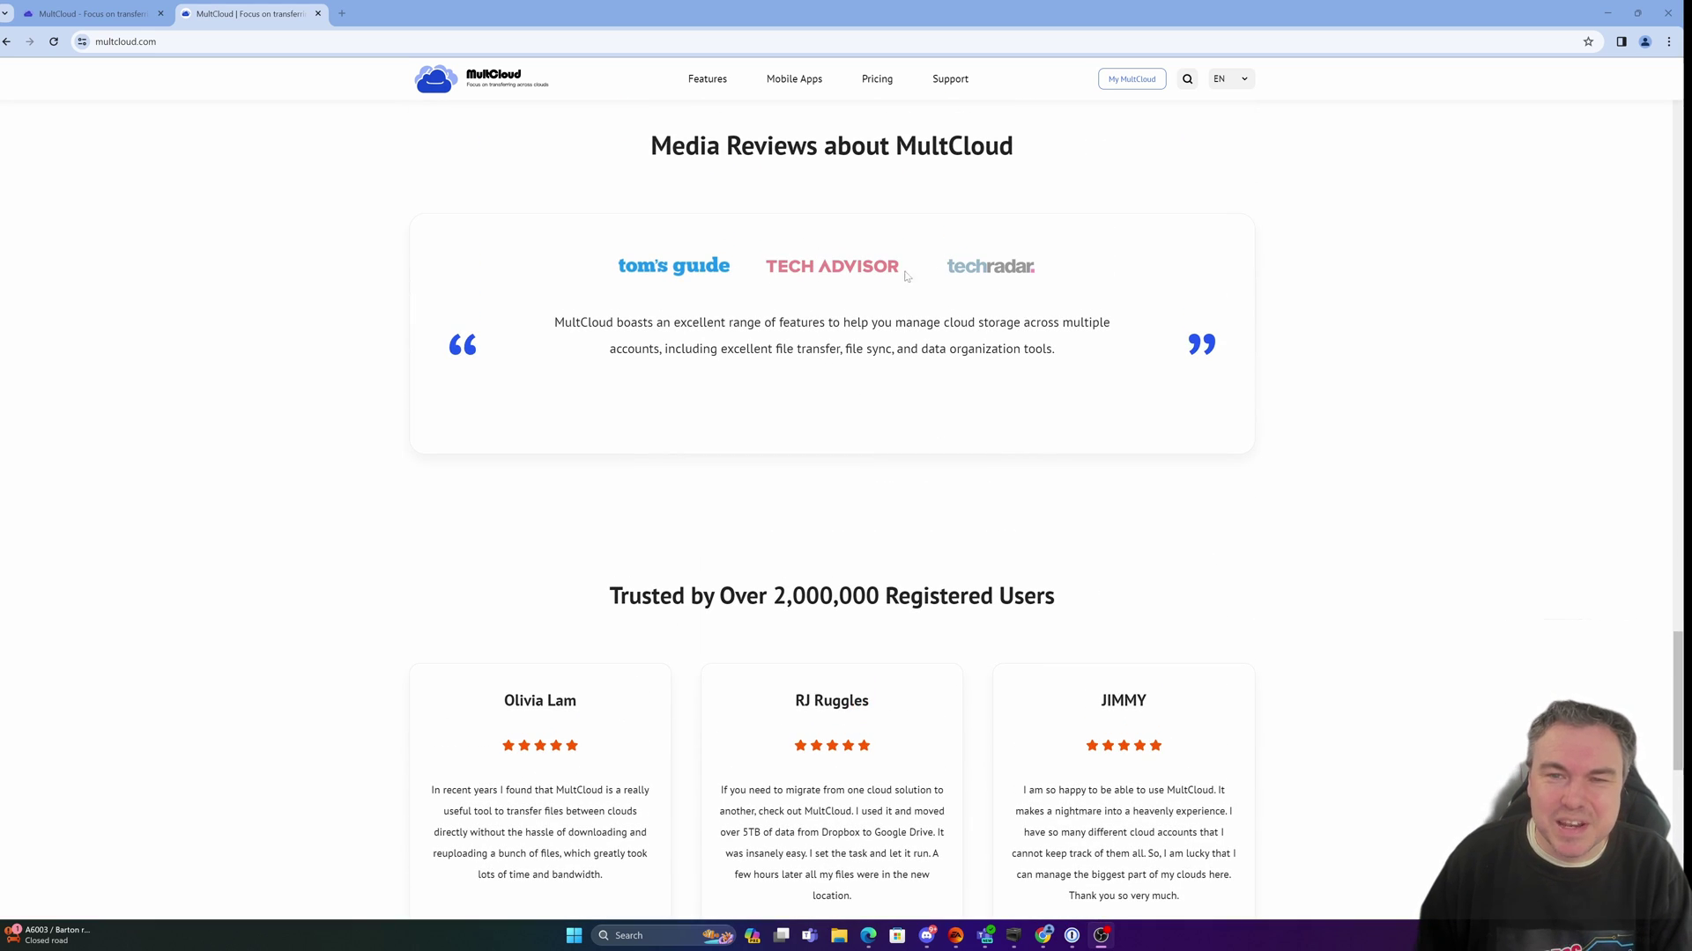
scroll(962, 329, "down", 12)
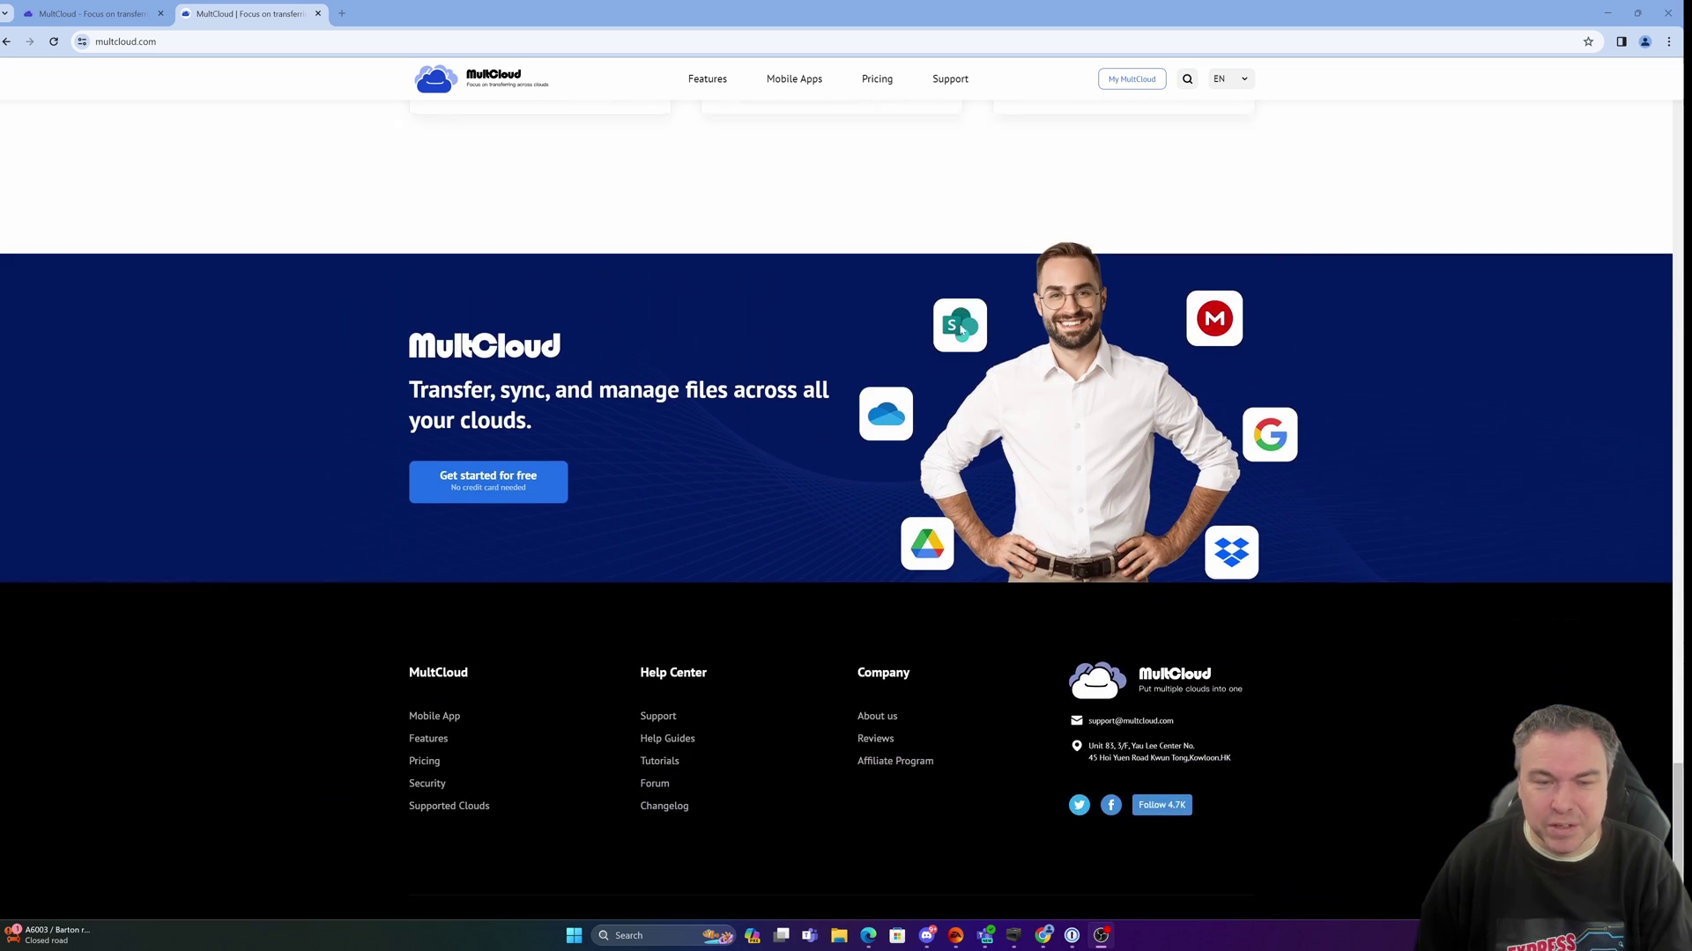
scroll(969, 343, "up", 14)
scroll(984, 357, "up", 11)
Browse the MultCloud Mobile Apps page
left_click(798, 81)
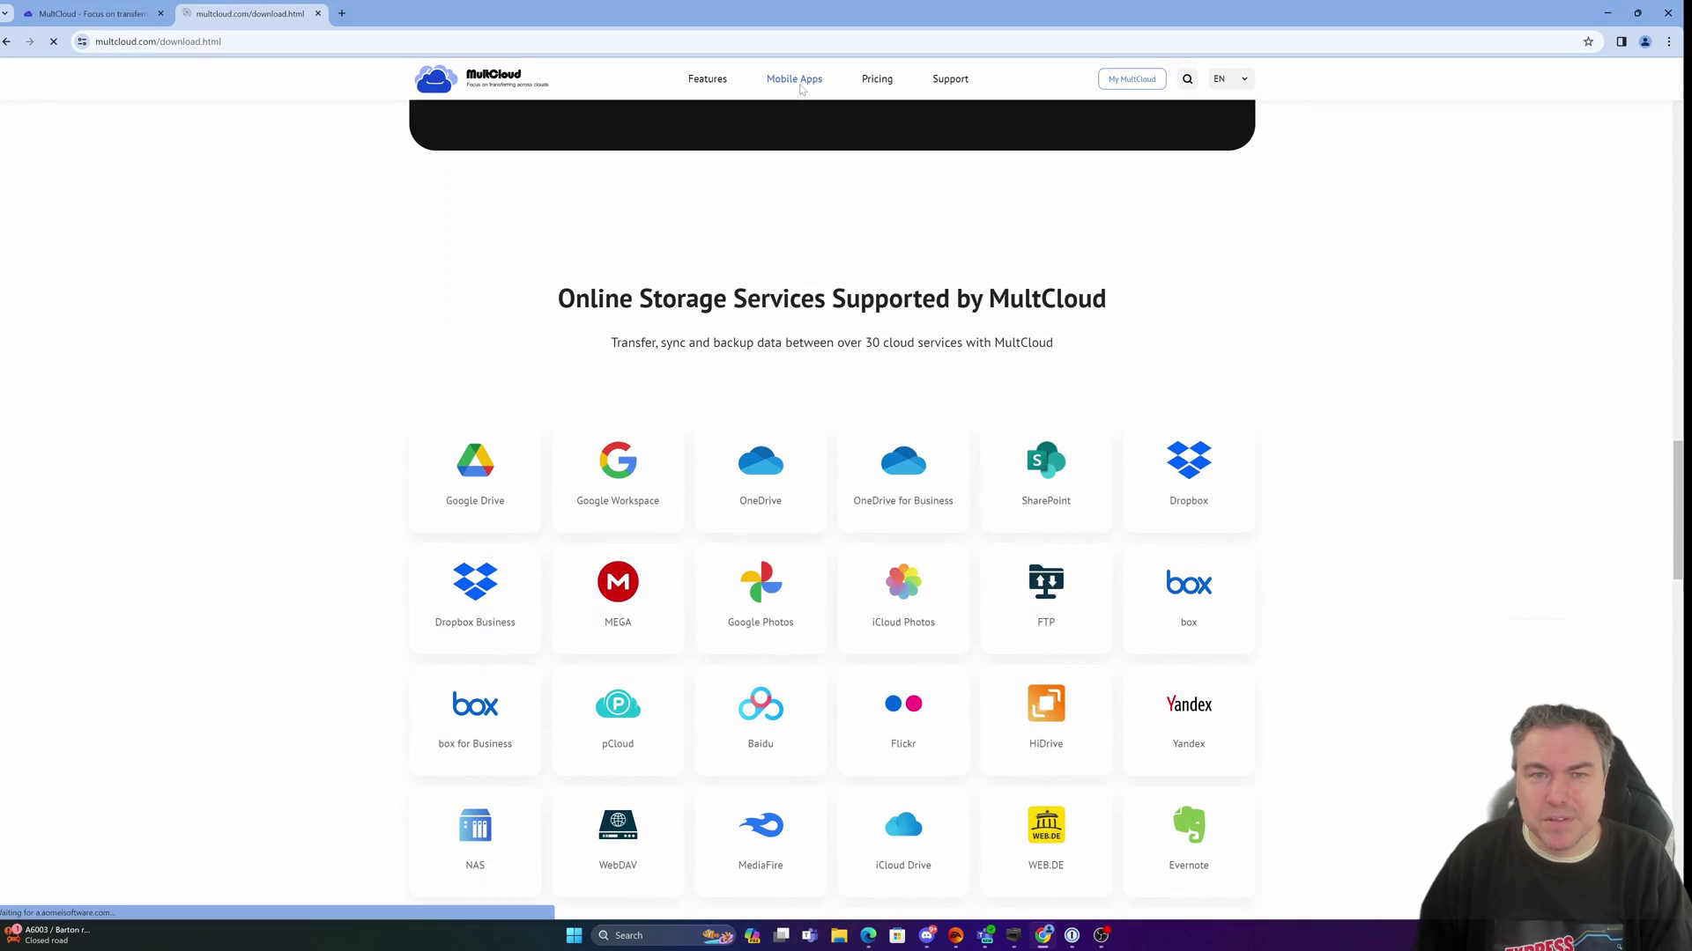
scroll(975, 330, "down", 3)
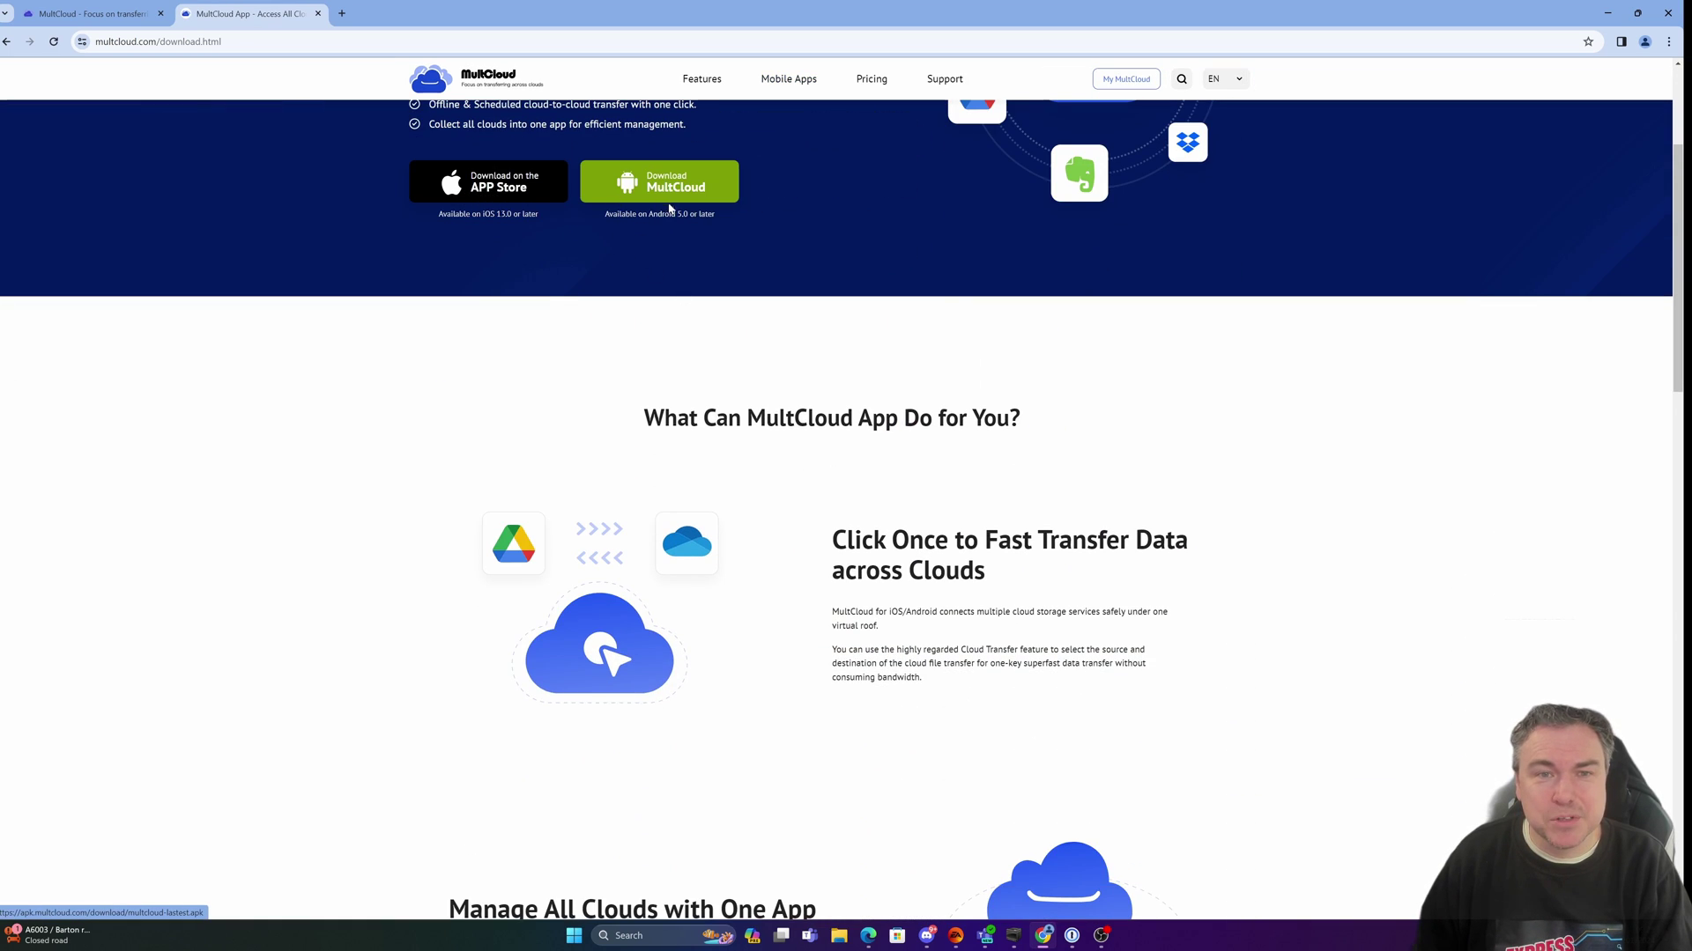
scroll(670, 211, "up", 3)
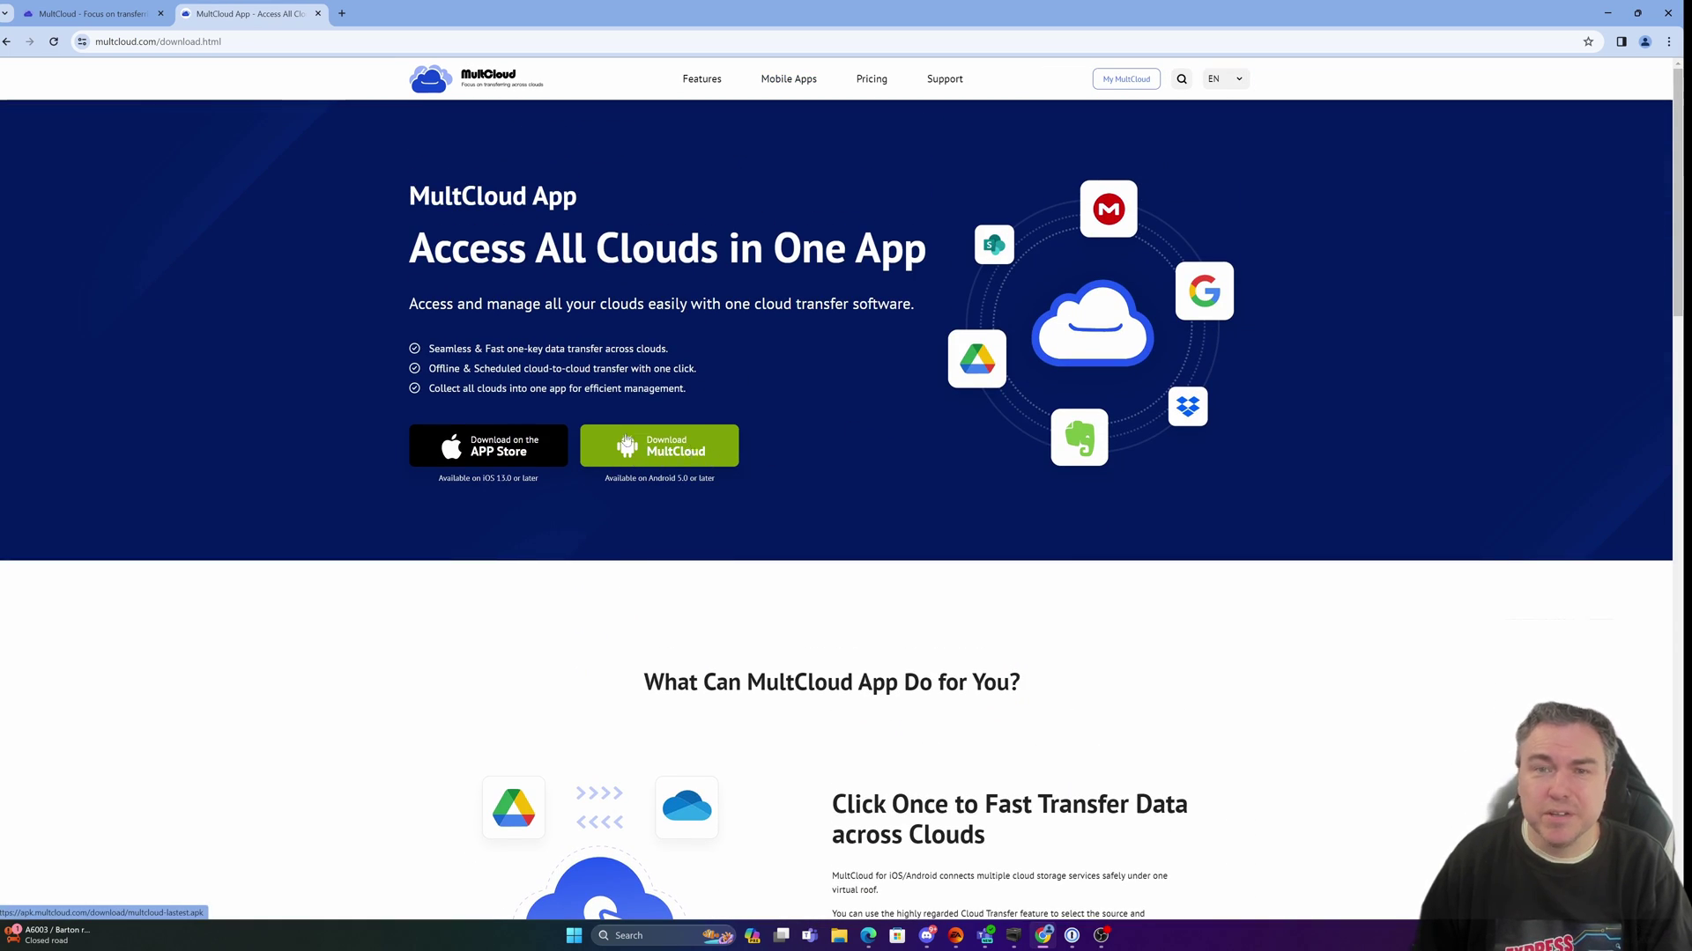
scroll(776, 452, "down", 11)
scroll(778, 457, "down", 3)
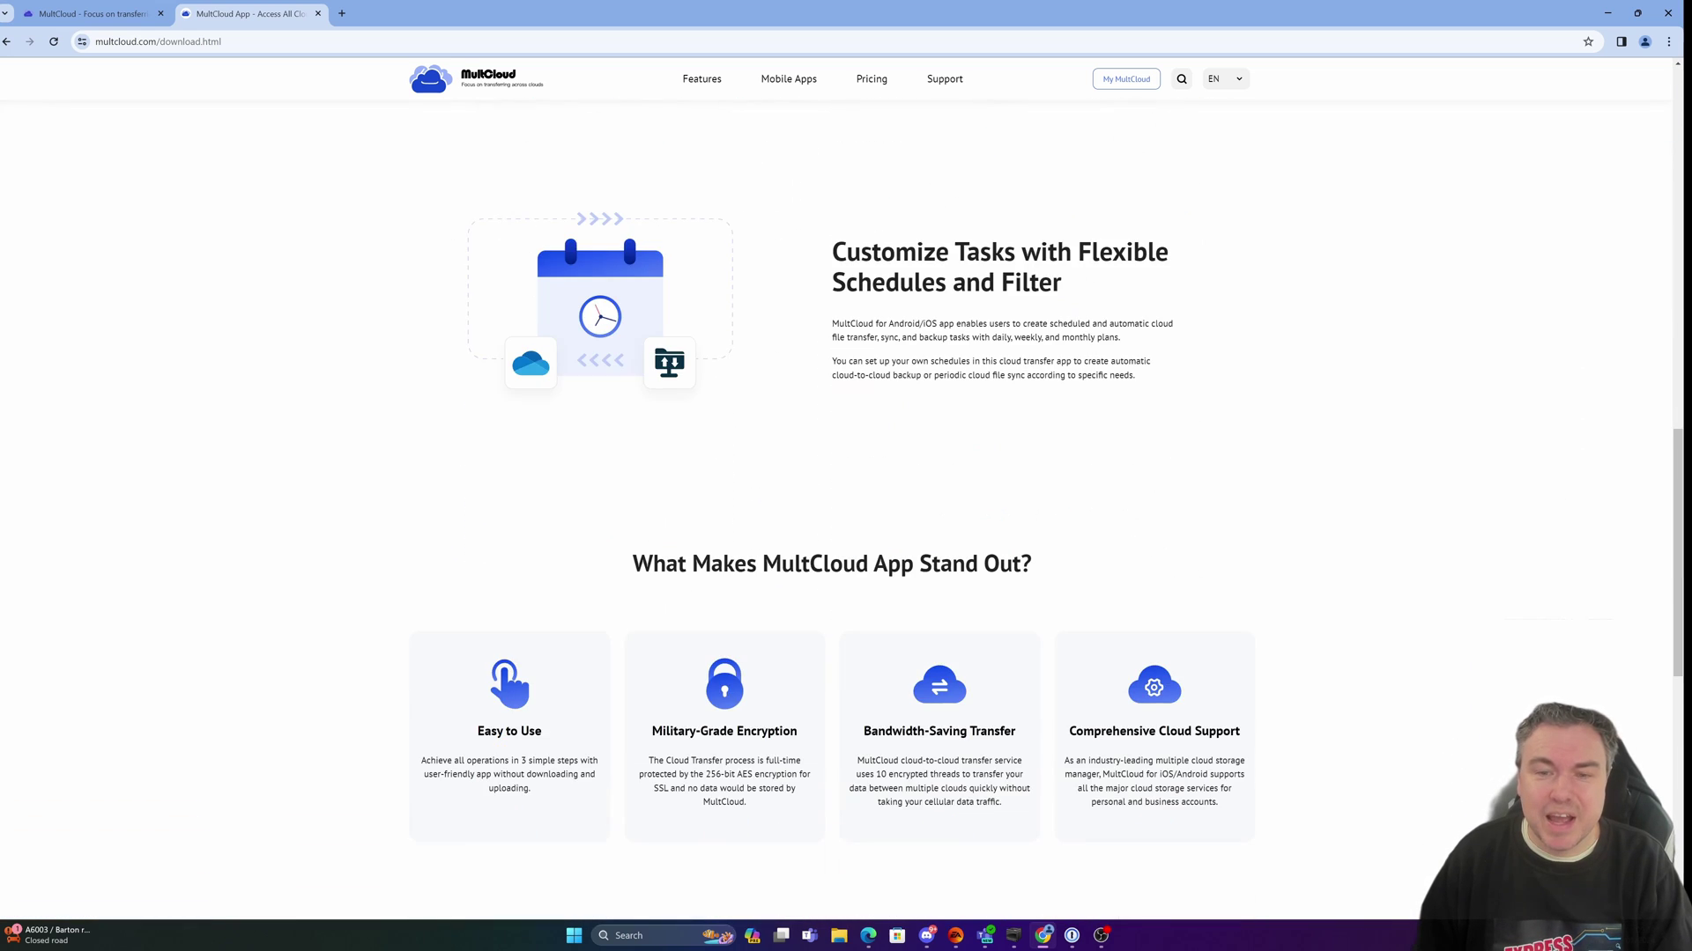
scroll(778, 458, "down", 3)
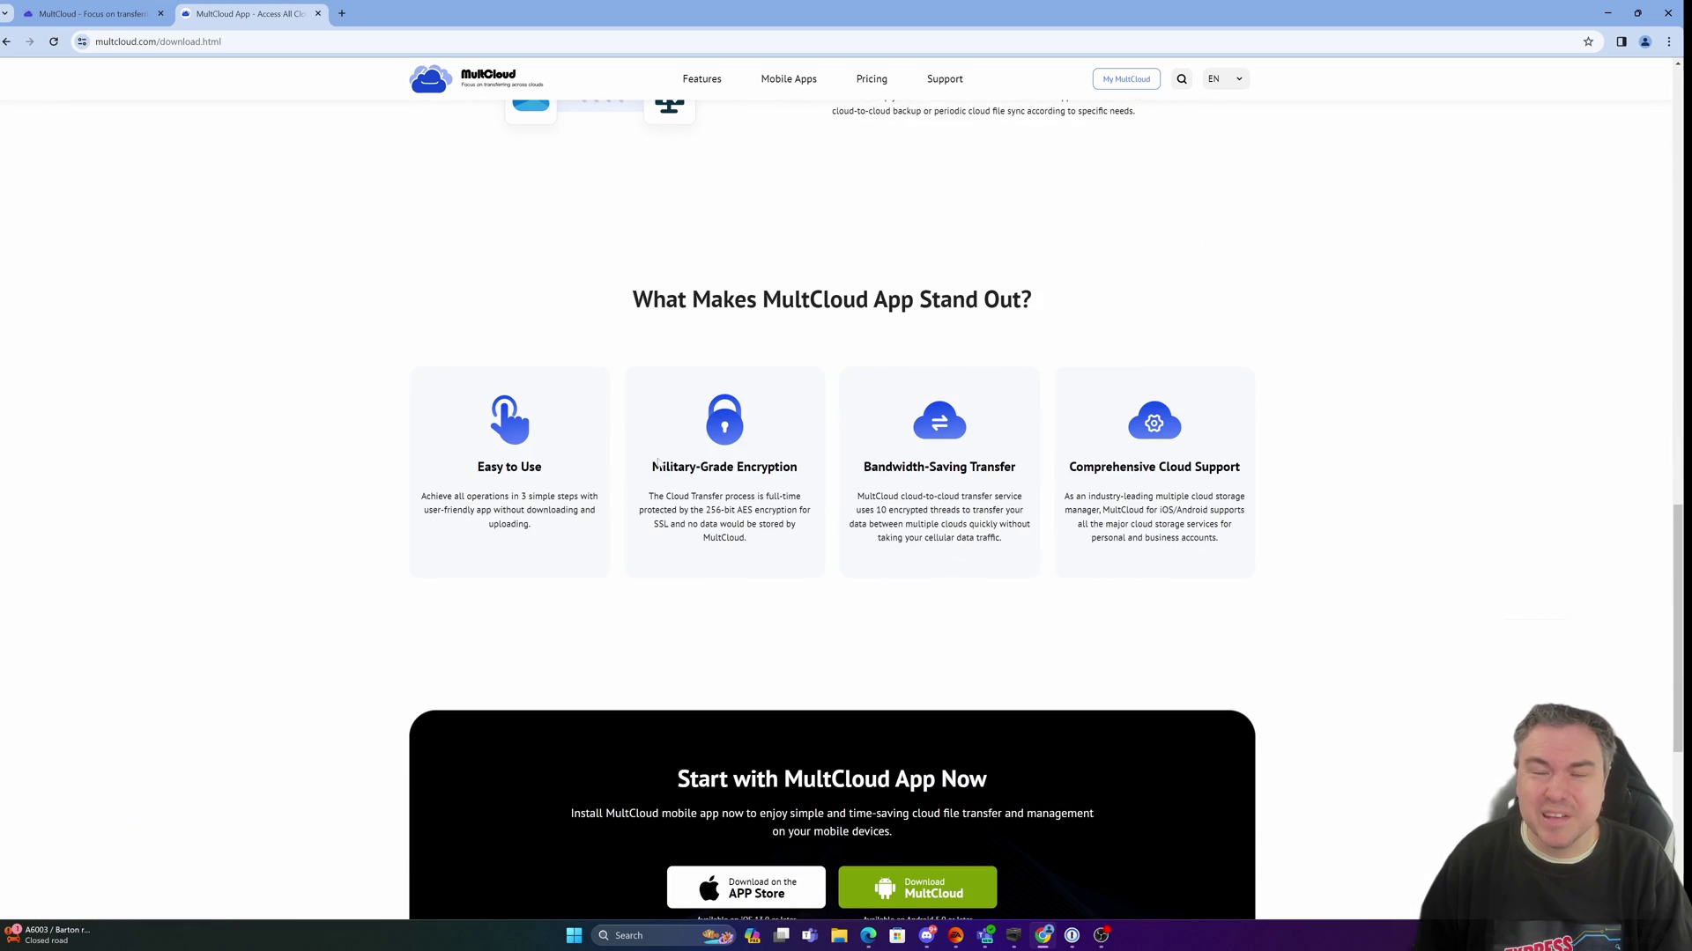
scroll(832, 476, "down", 6)
scroll(832, 475, "up", 3)
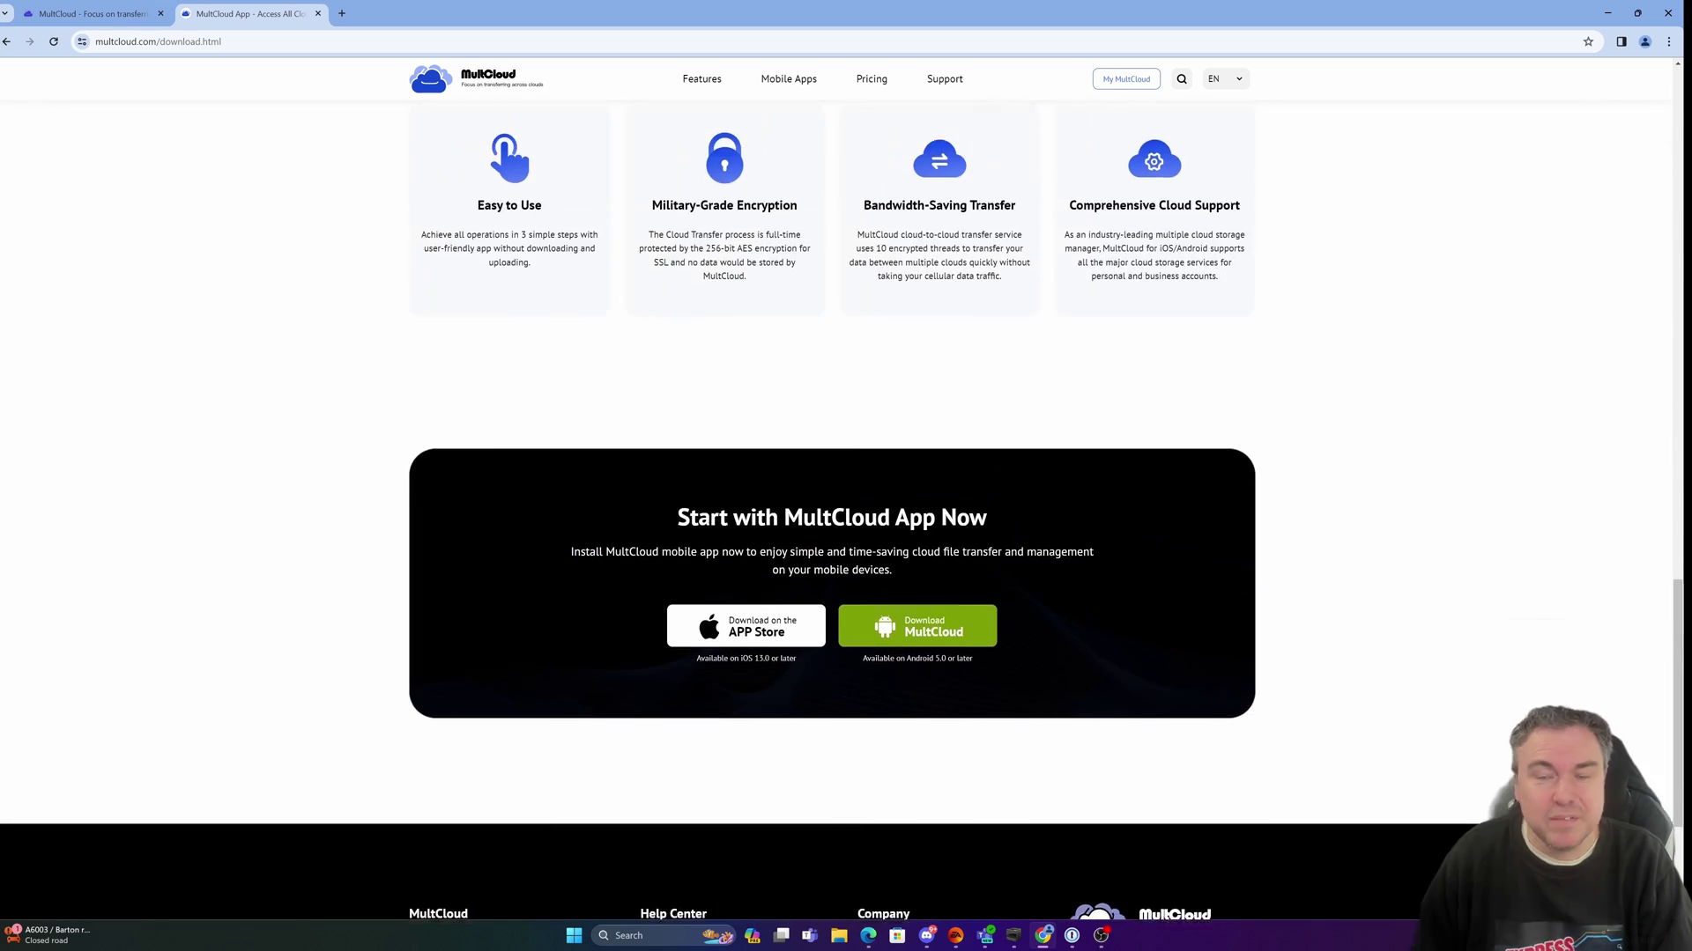
scroll(718, 74, "up", 7)
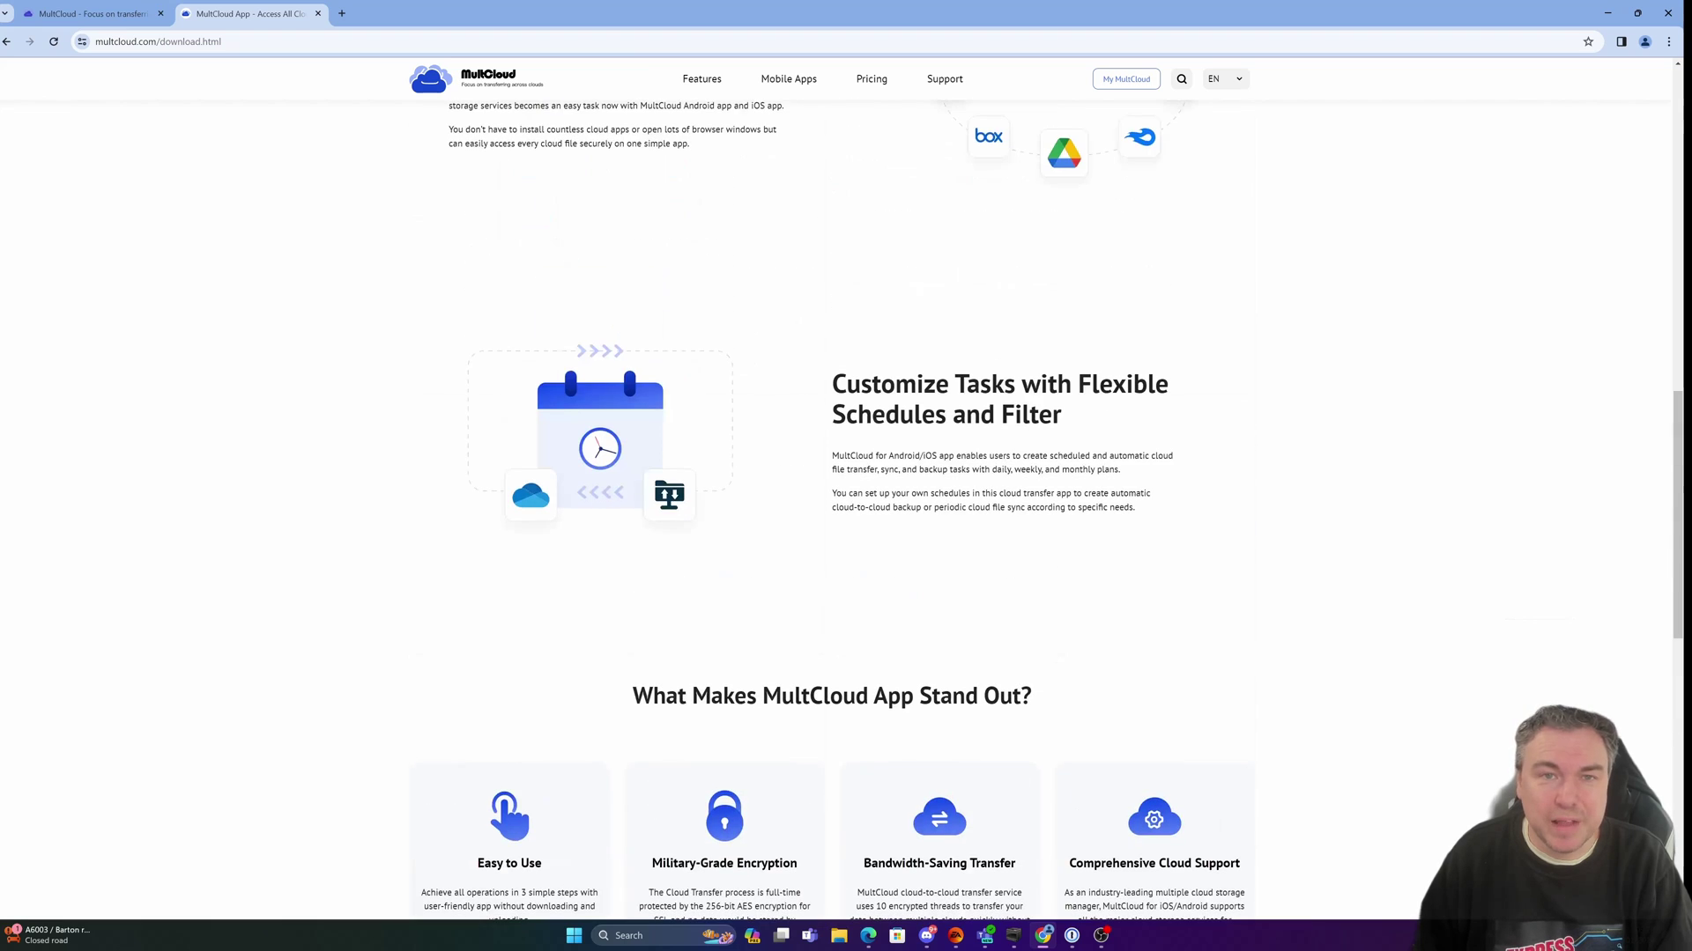
Bring up the Features page listing Cloud File Transfer, Cloud Sync & Backup and Cloud File Manager
left_click(705, 81)
scroll(716, 111, "down", 4)
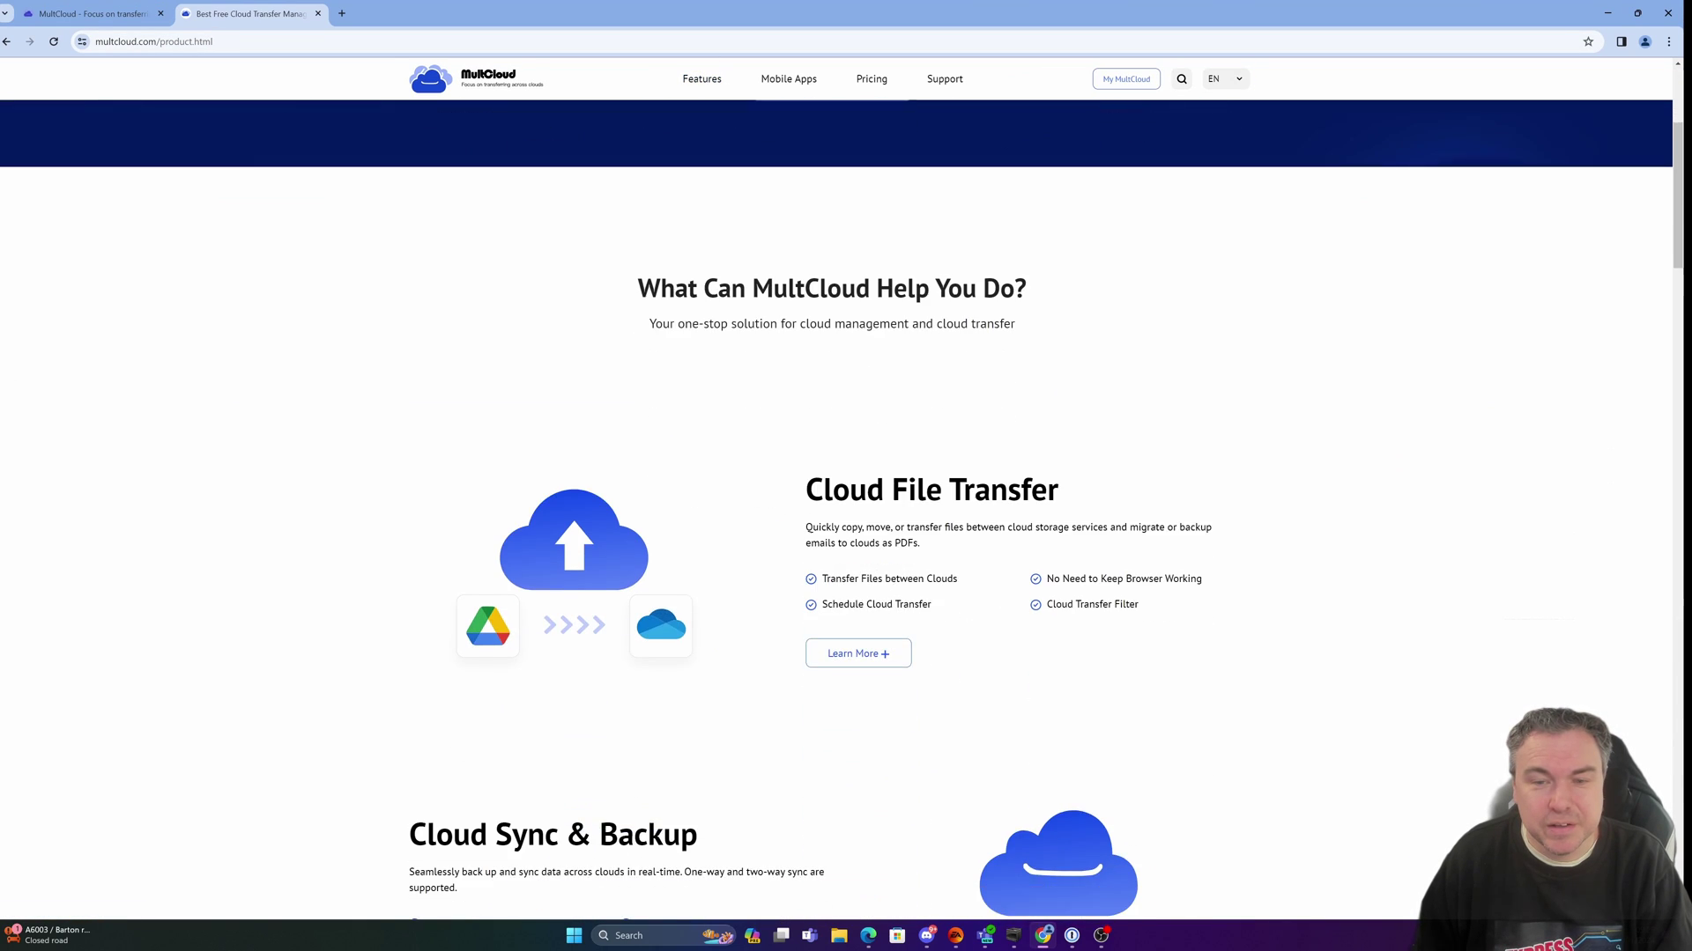
scroll(872, 88, "down", 5)
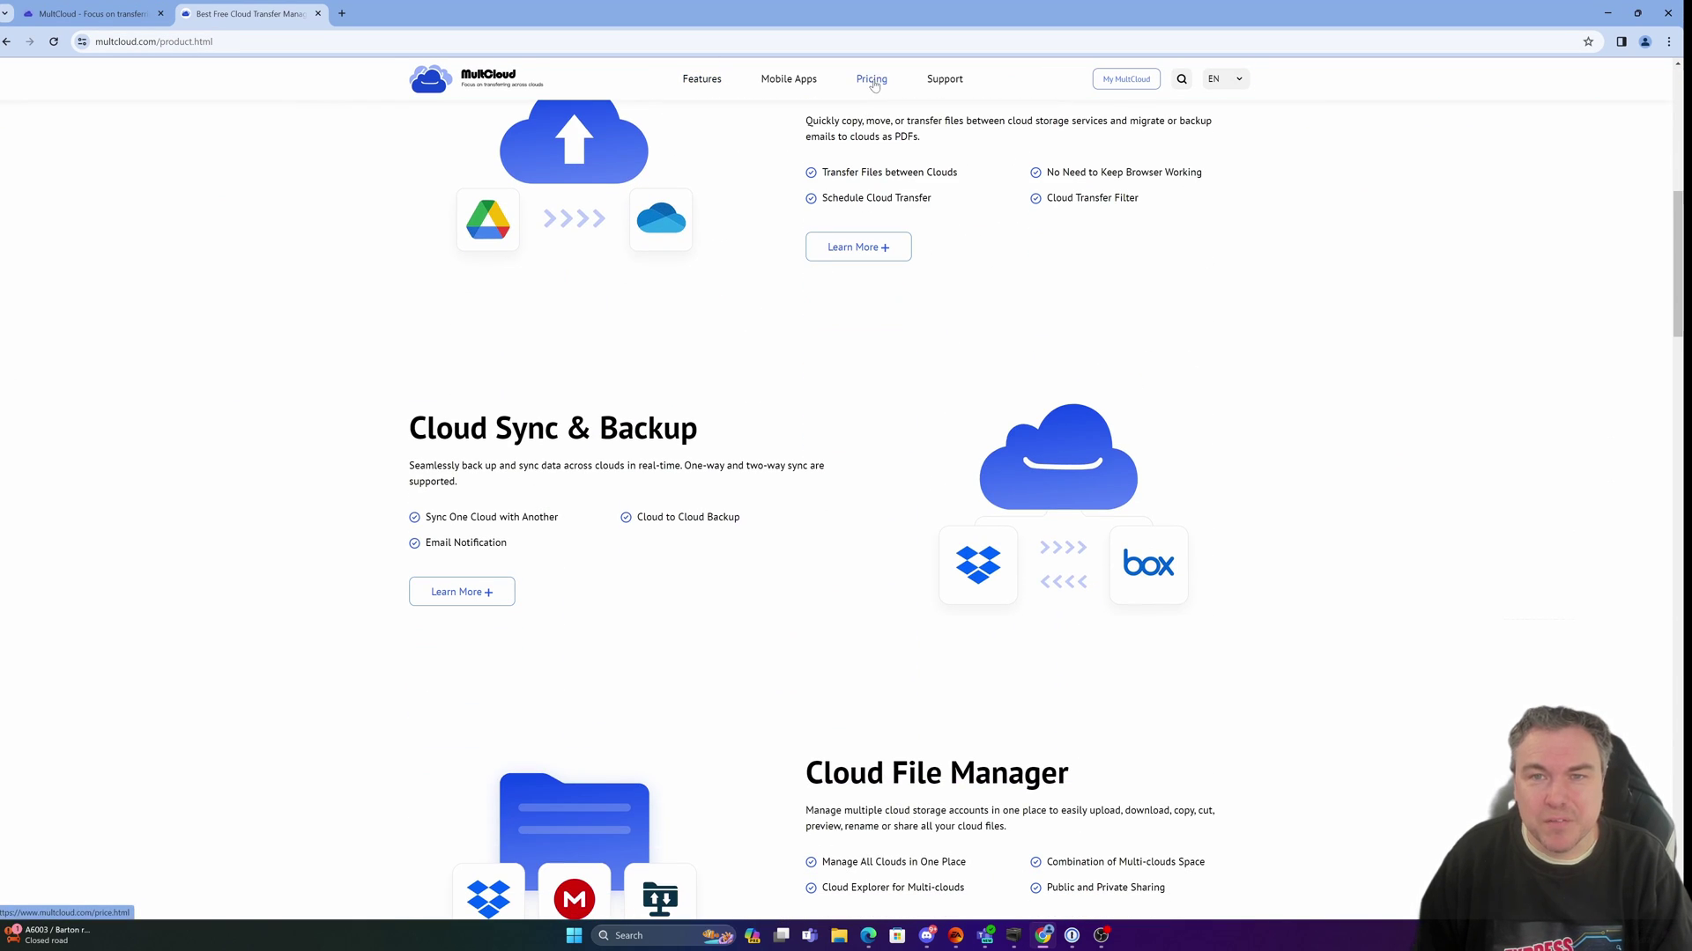
Open Plans & Pricing and compare the Unlimited Data plans with the Limited Data plans
left_click(872, 79)
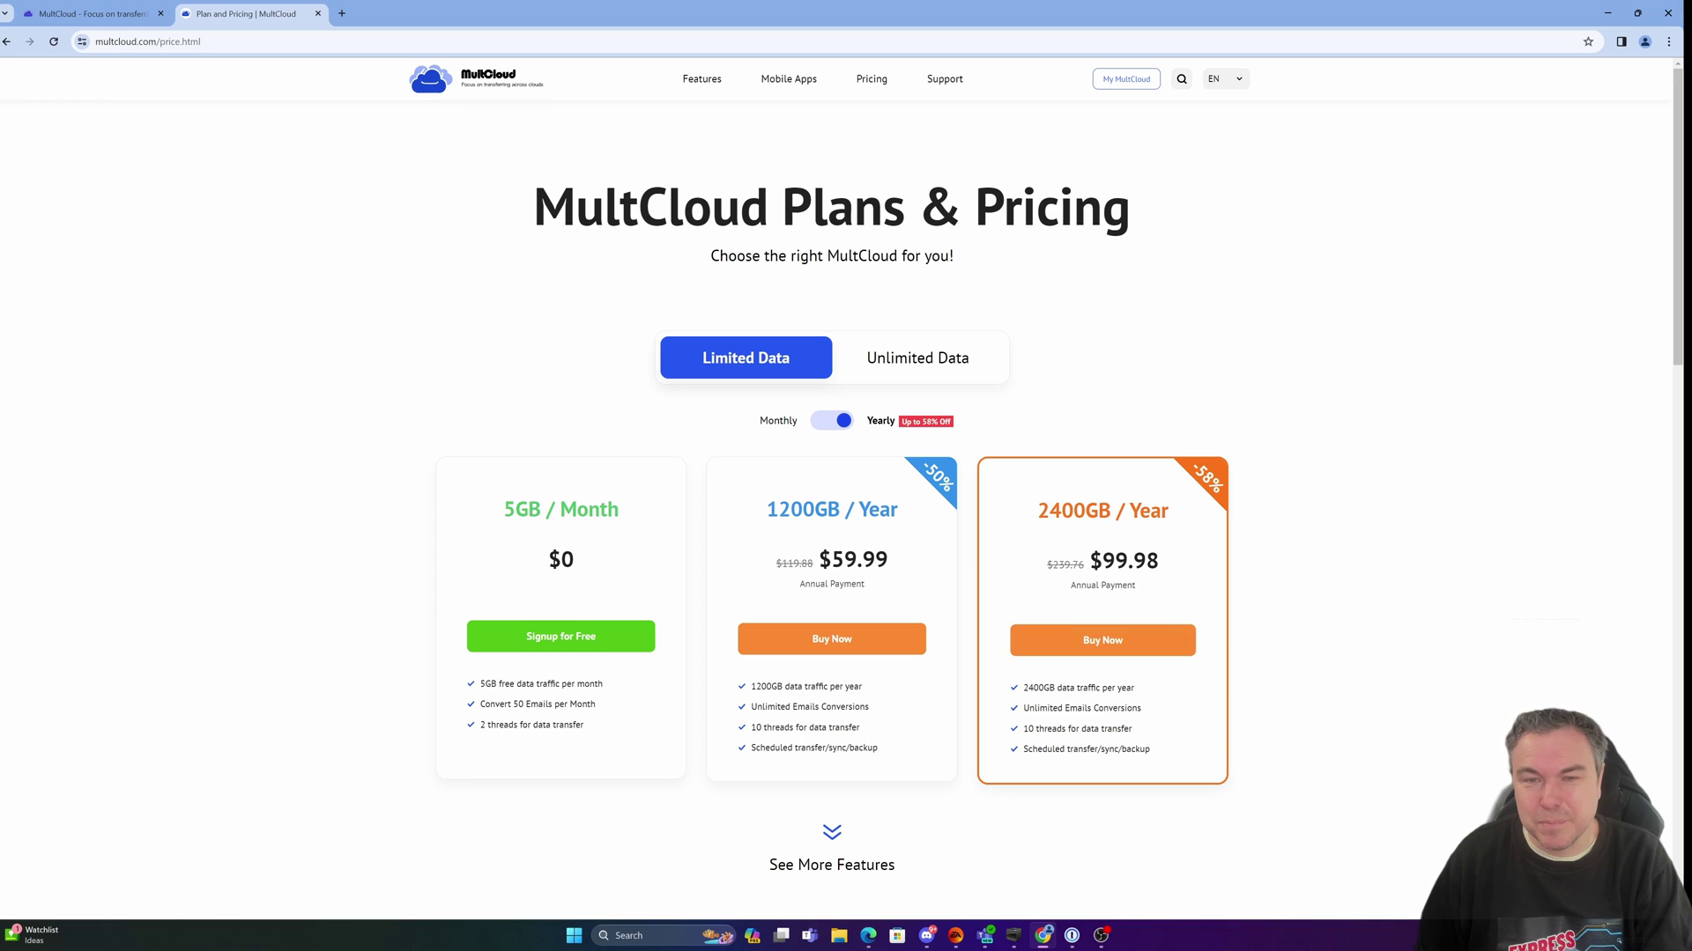
left_click(923, 374)
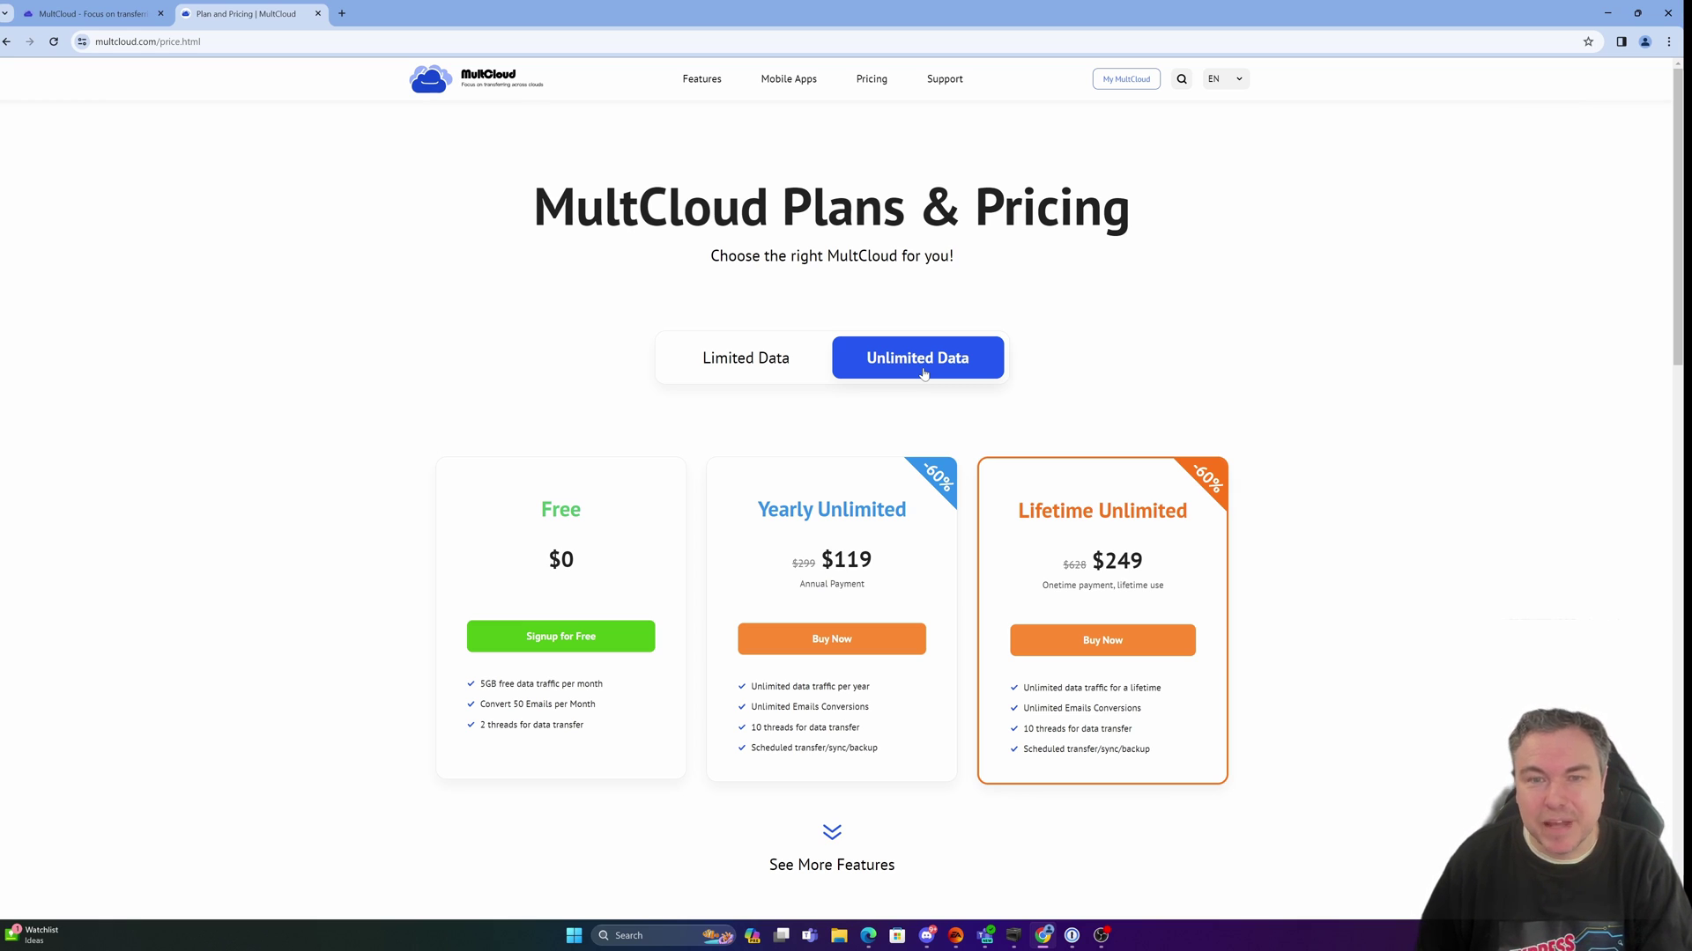
left_click(752, 361)
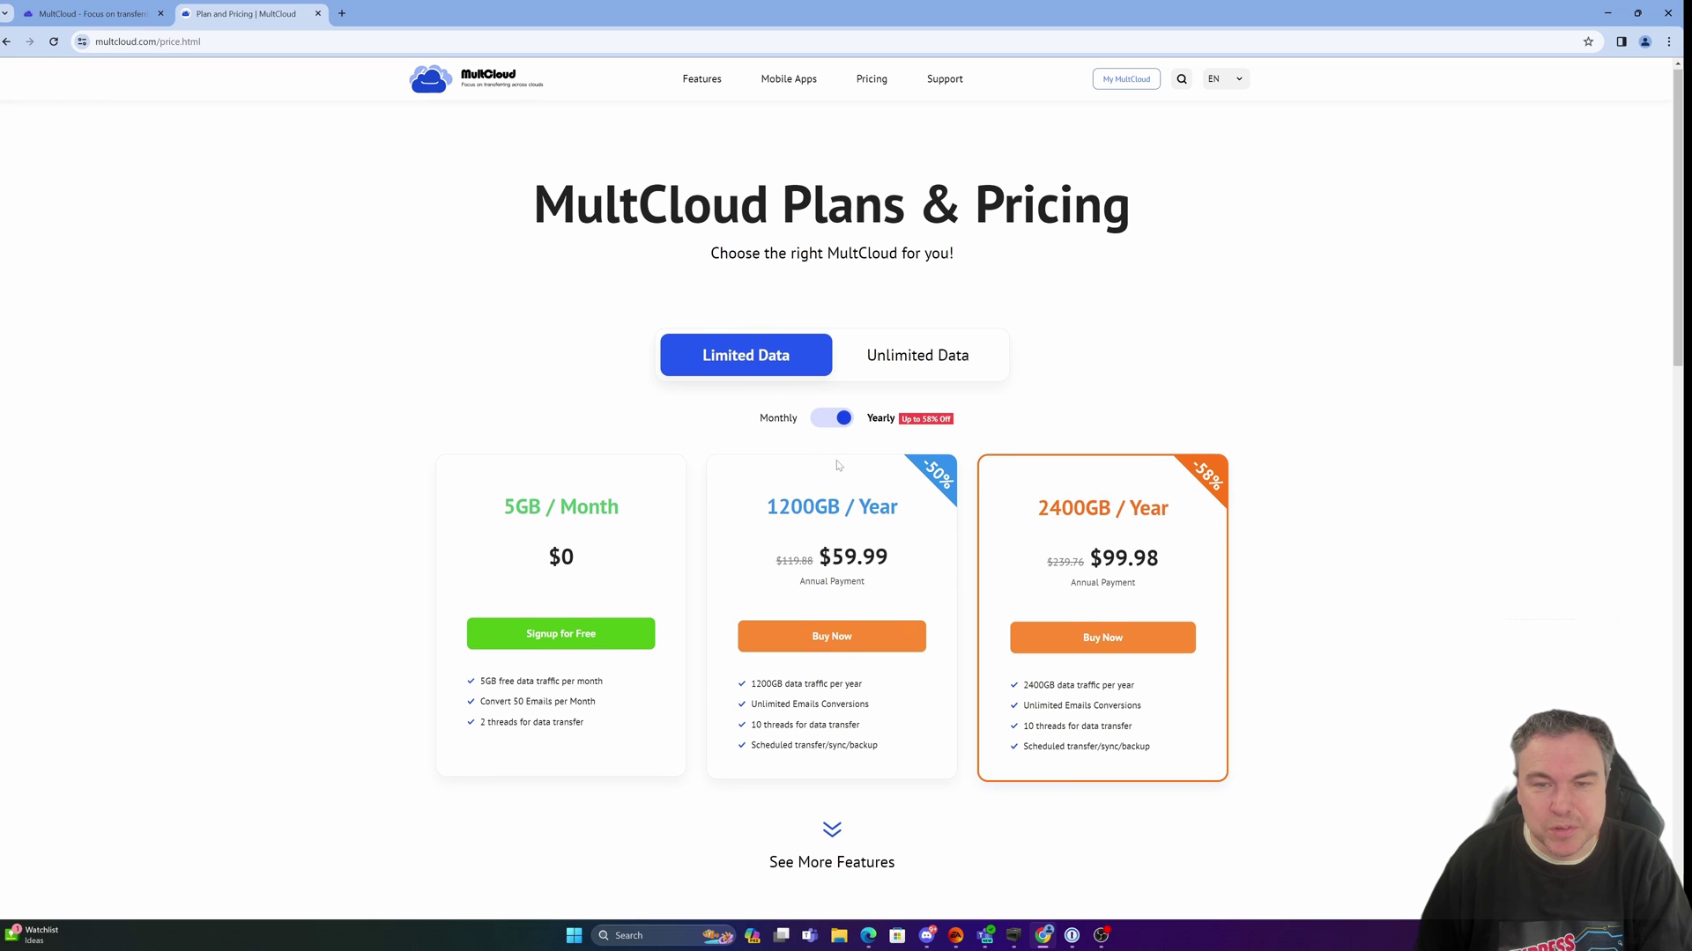
scroll(828, 335, "down", 2)
Toggle billing between monthly and yearly, ending on yearly: 1200GB $59.99, 2400GB $99.98
left_click(820, 292)
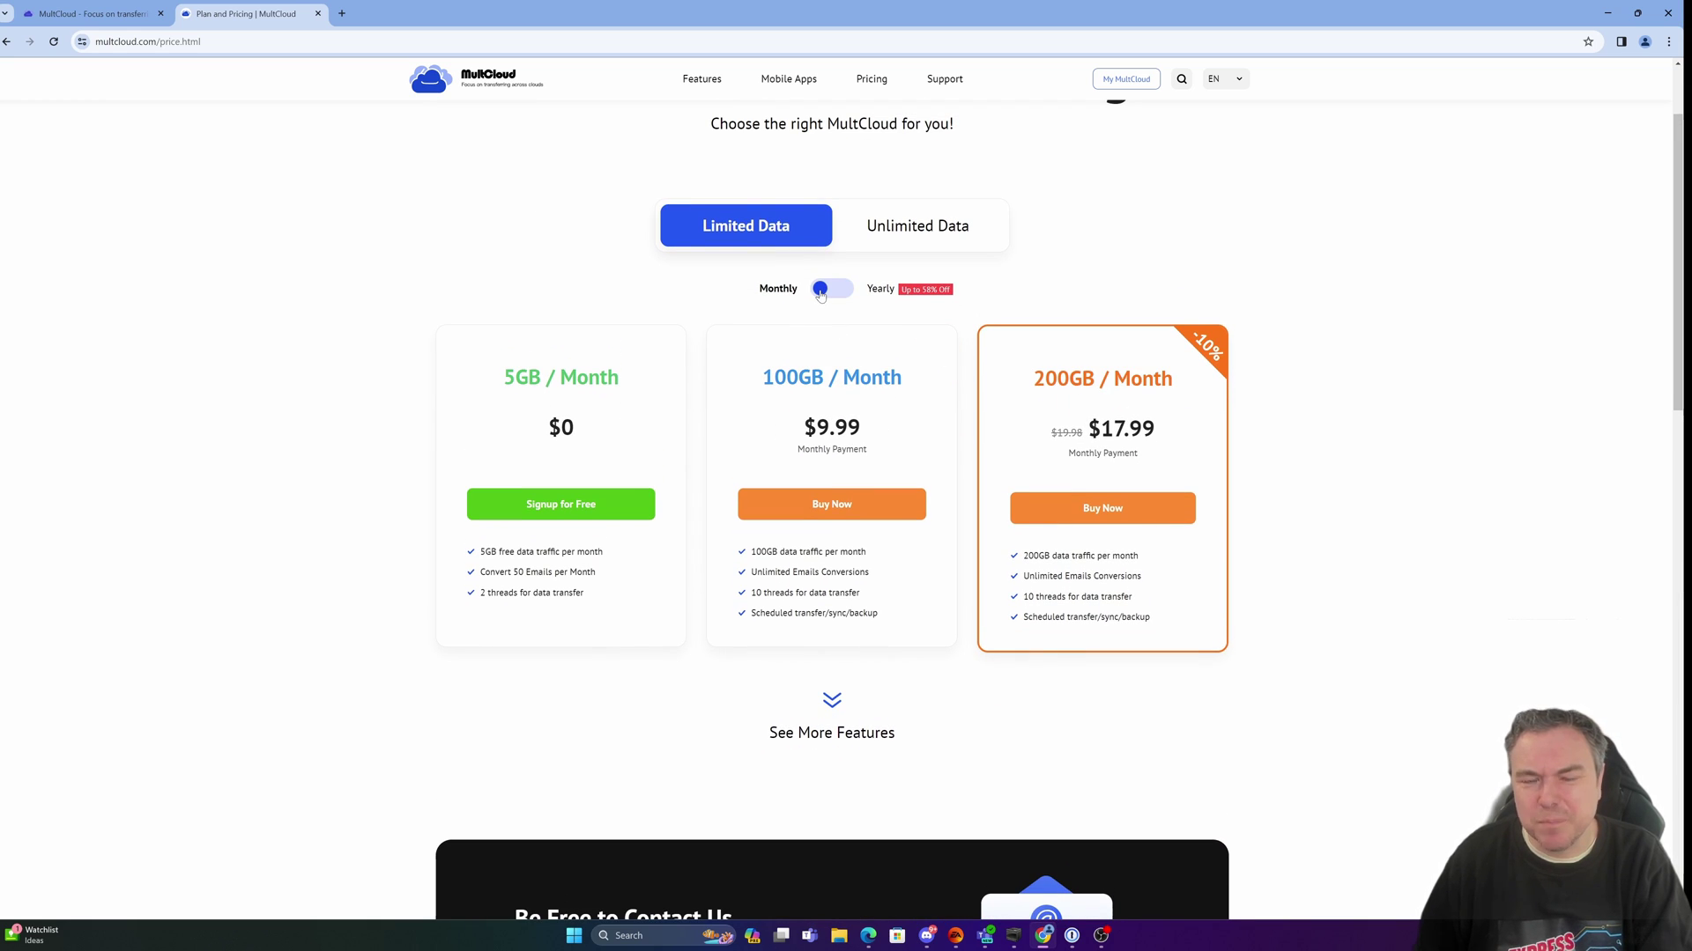
left_click(820, 292)
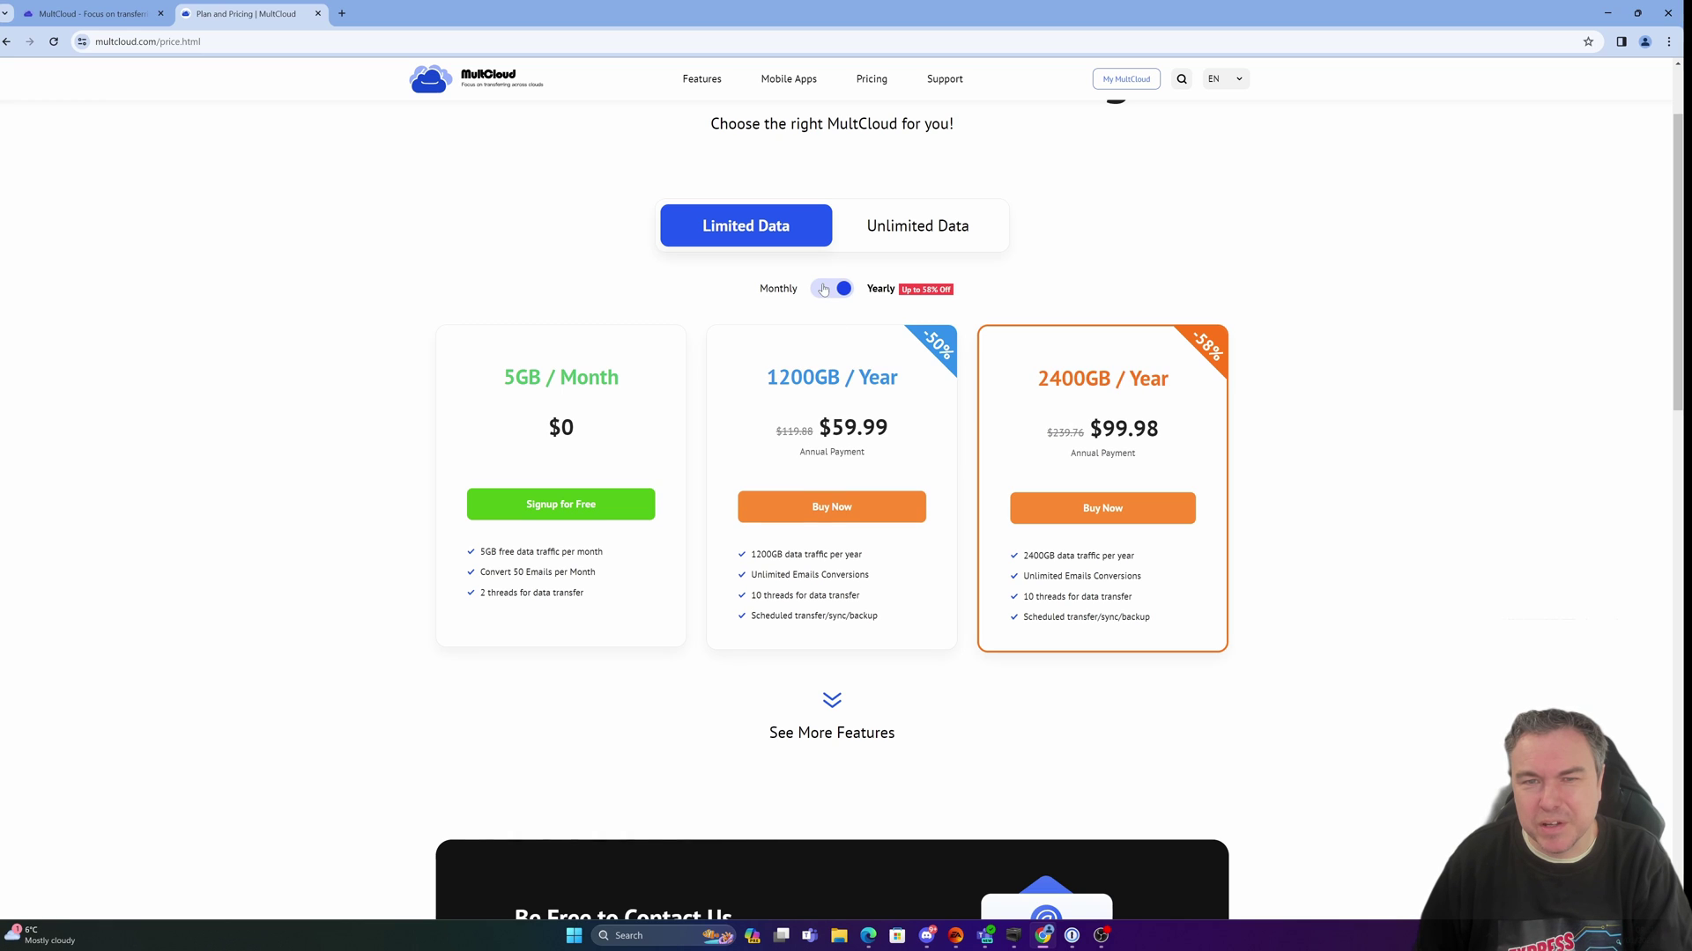
left_click(822, 293)
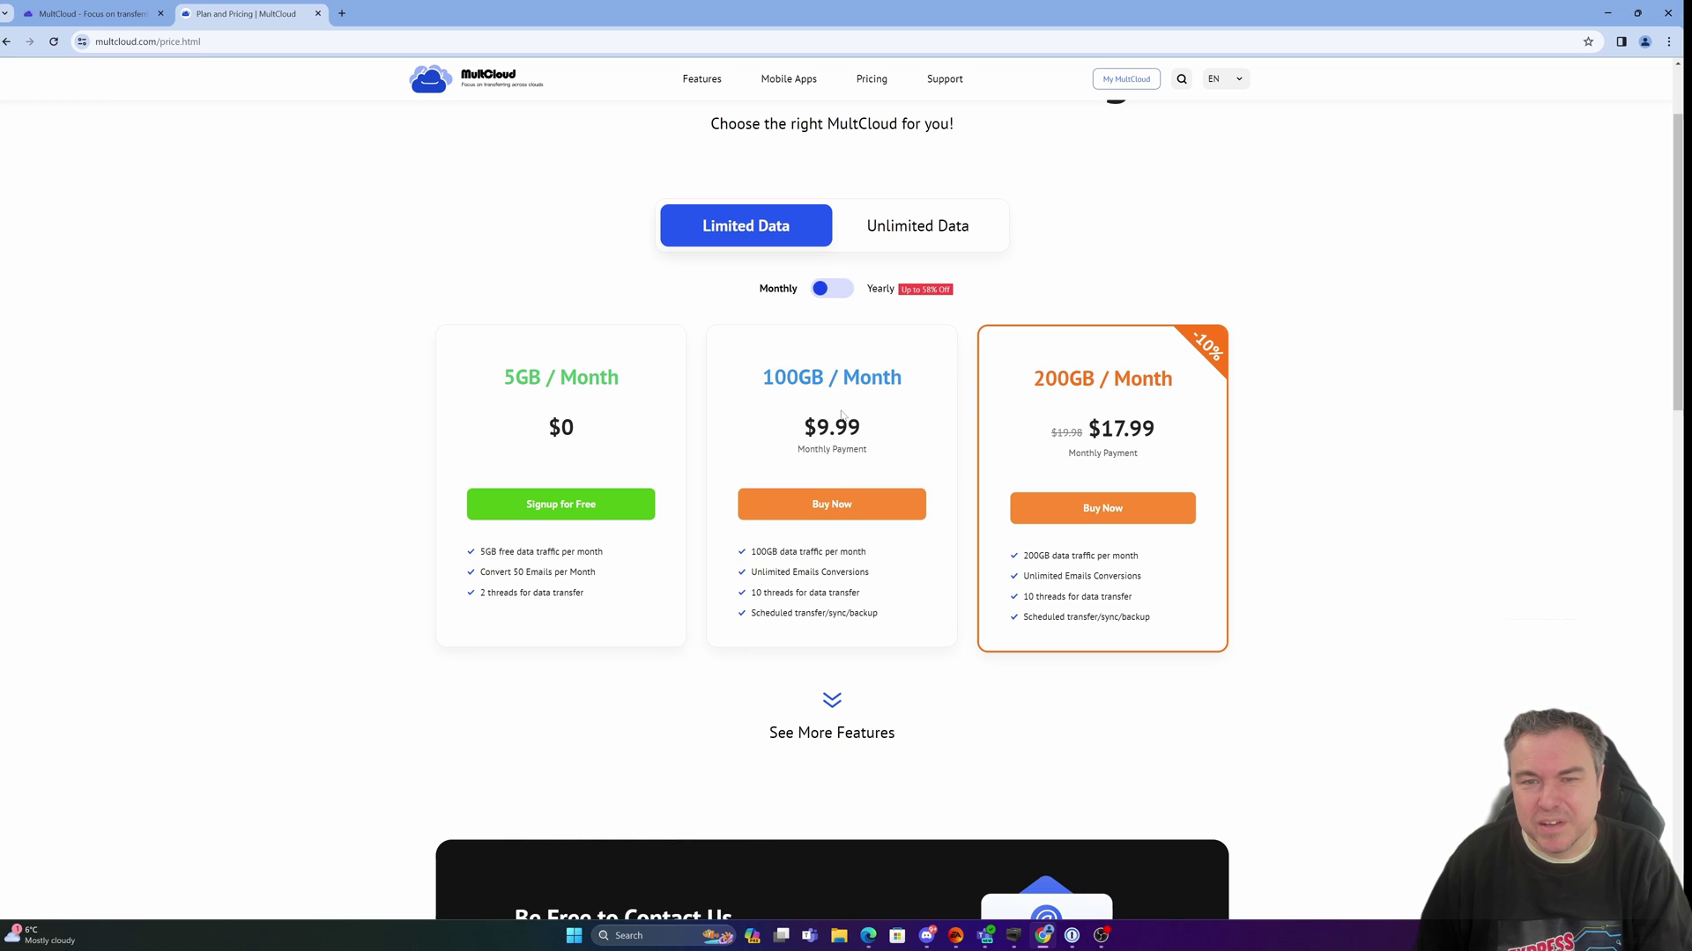
left_click(822, 294)
left_click(835, 290)
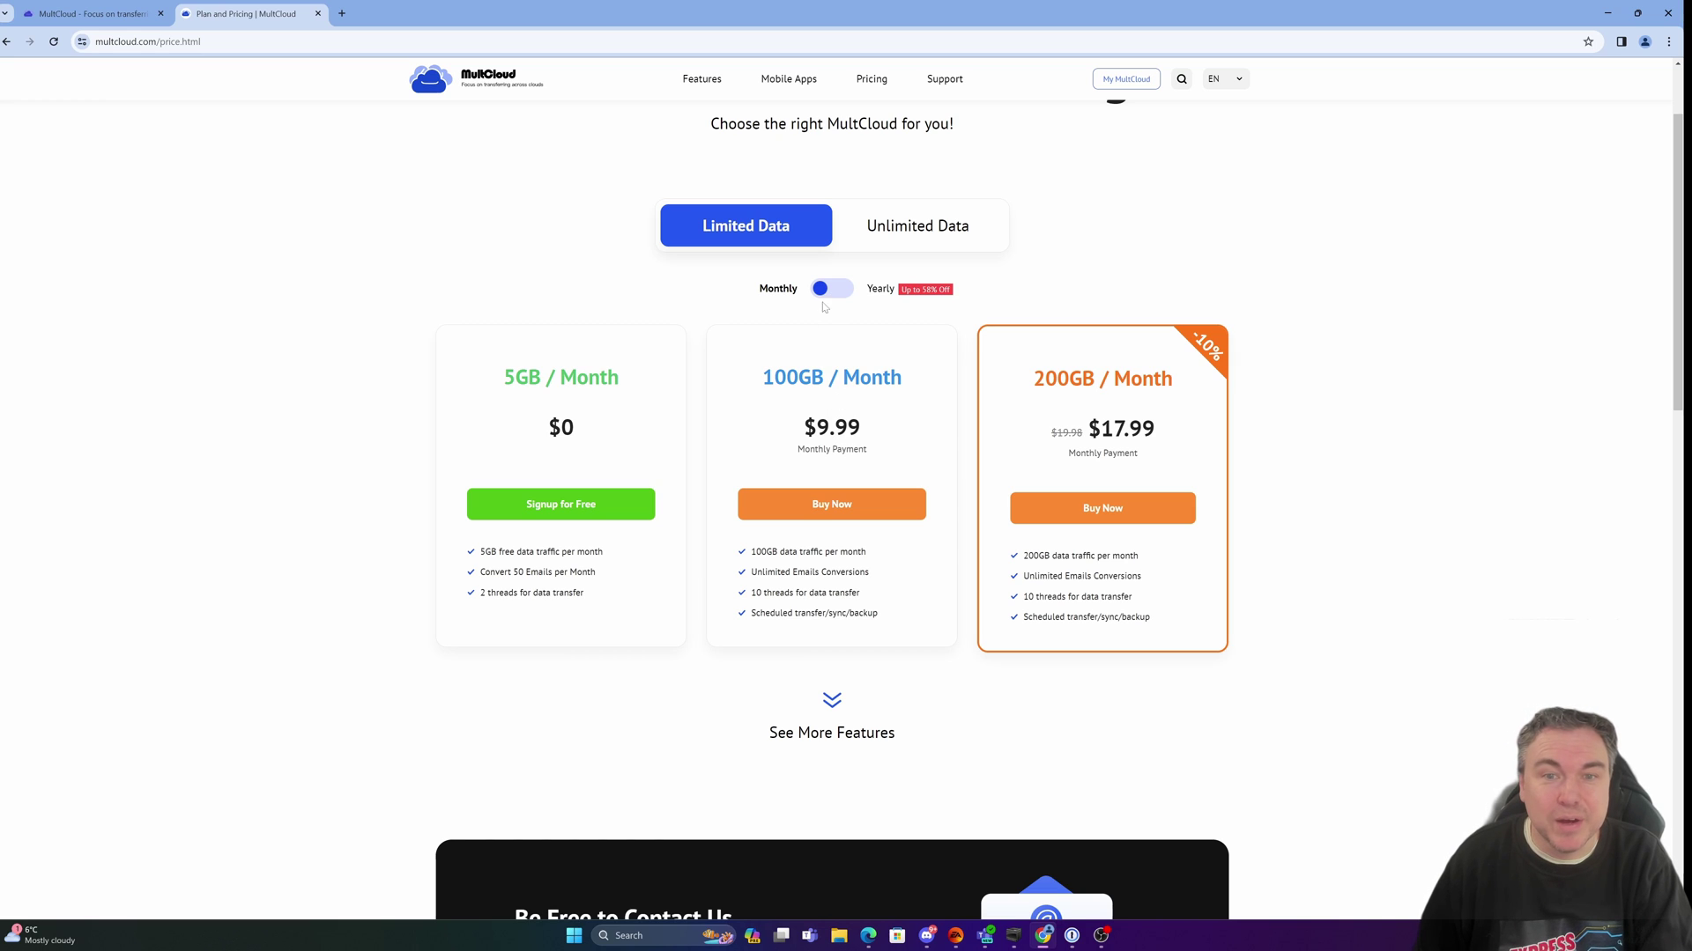
left_click(822, 299)
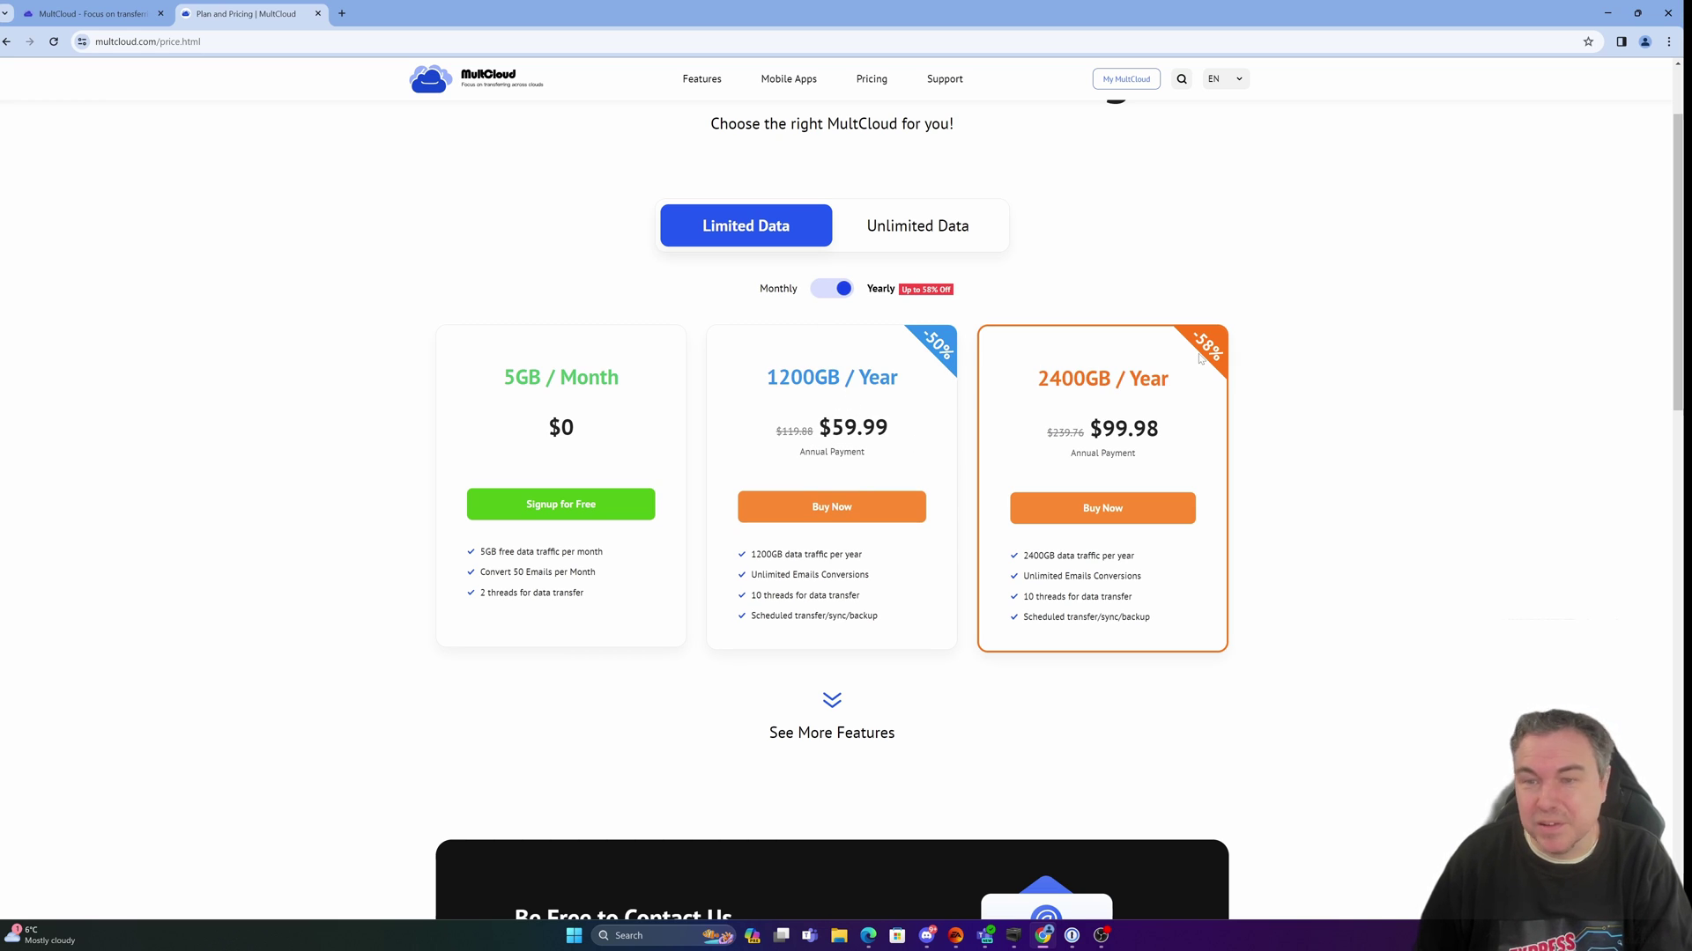
Expand the Sales FAQ 'Can I trust MultCloud and order securely?', then return to the free 5GB and paid plans
scroll(916, 529, "down", 6)
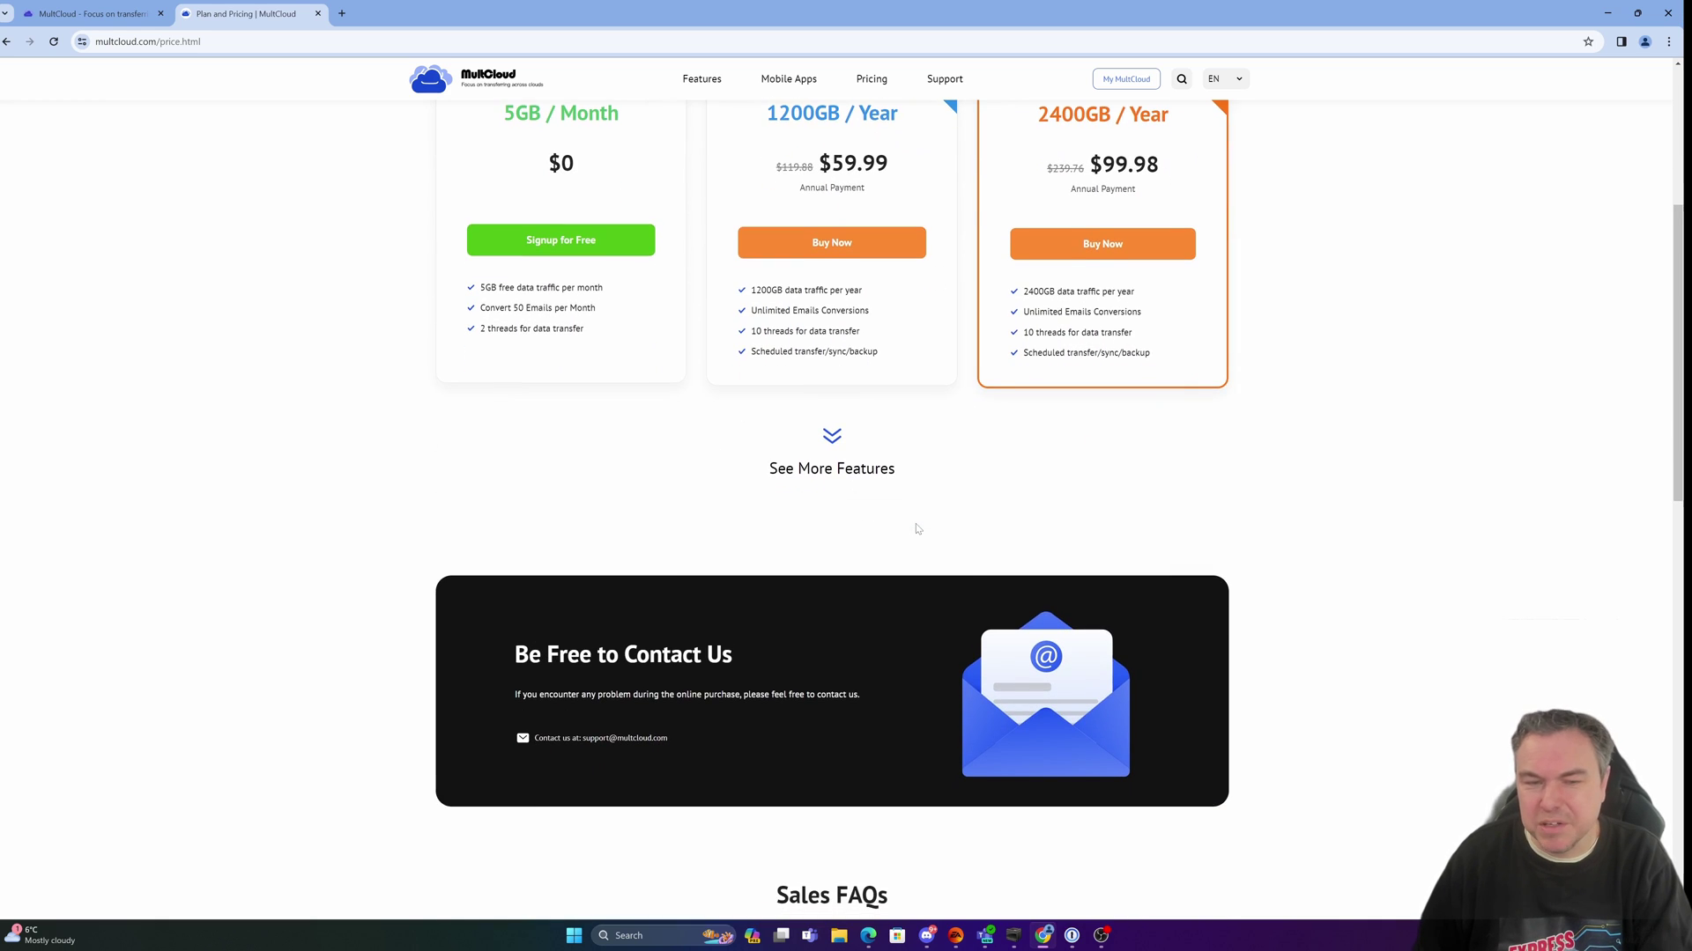
scroll(916, 529, "down", 2)
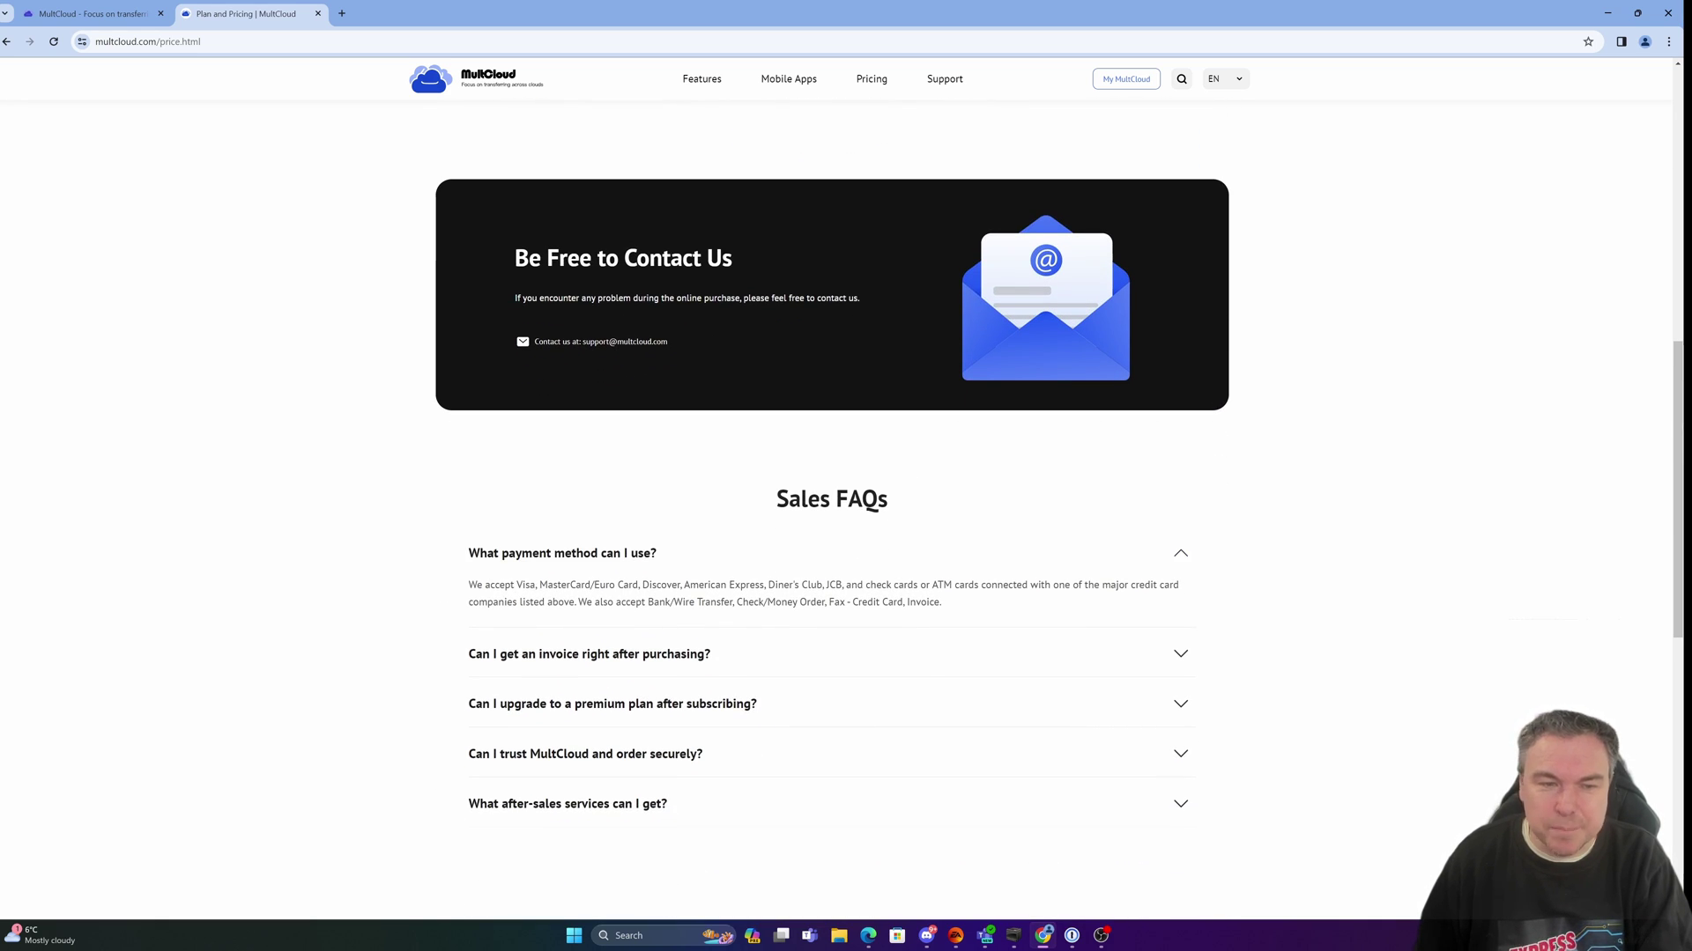
scroll(638, 620, "down", 1)
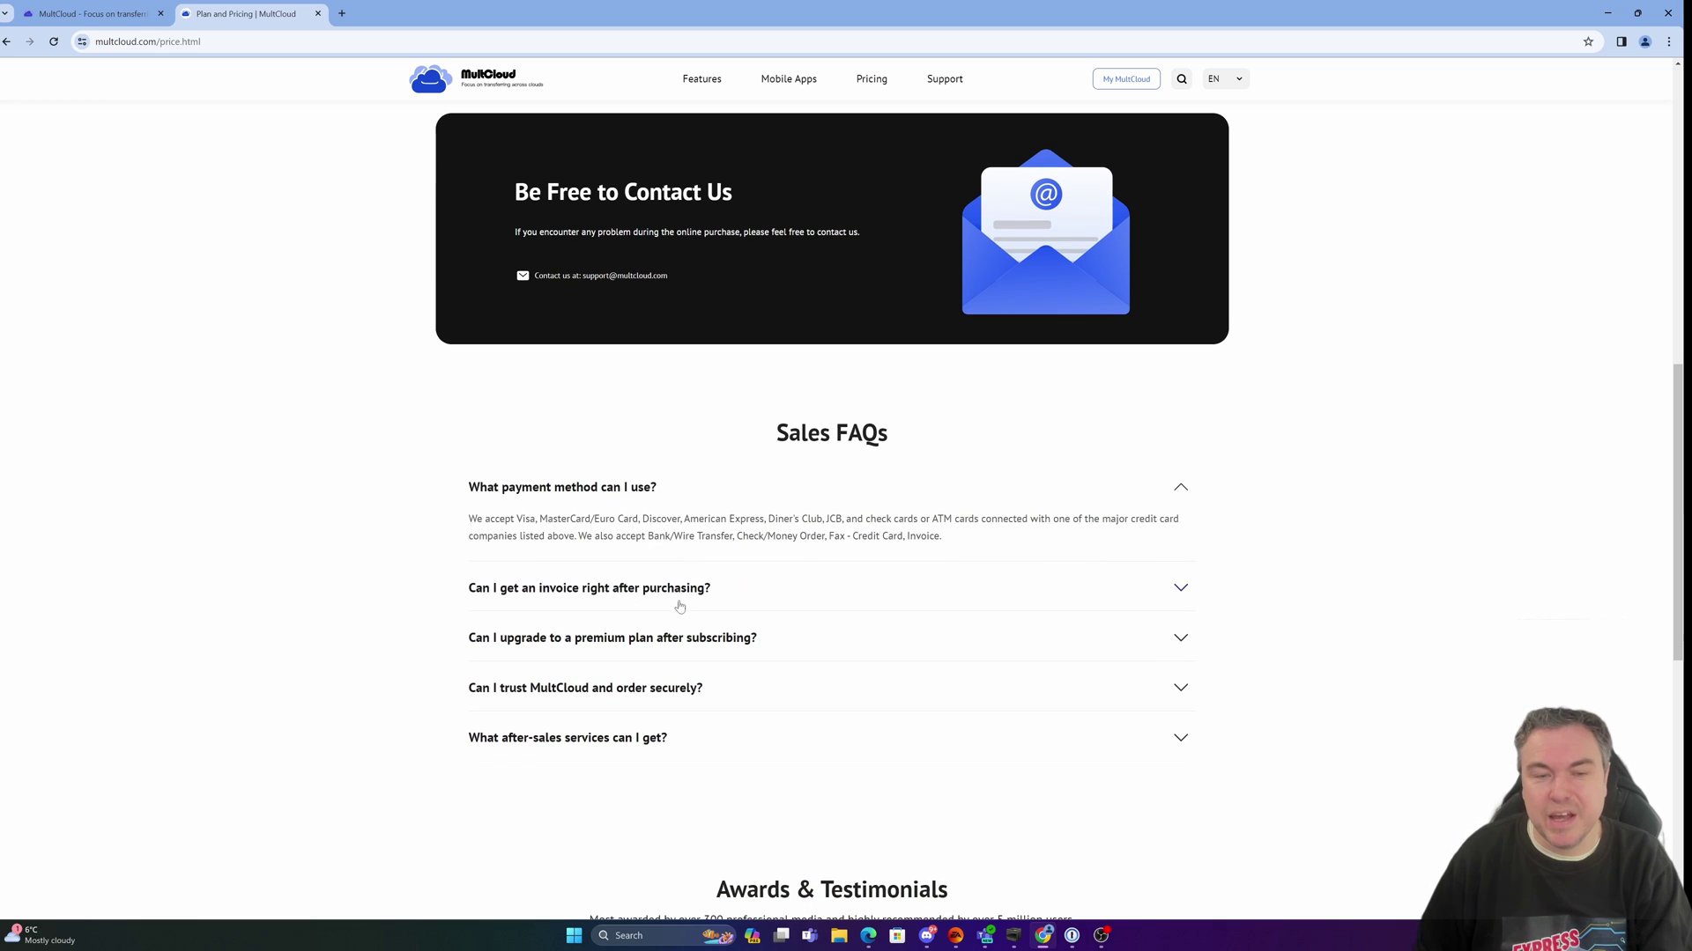
left_click(707, 689)
scroll(707, 689, "down", 1)
scroll(718, 689, "down", 1)
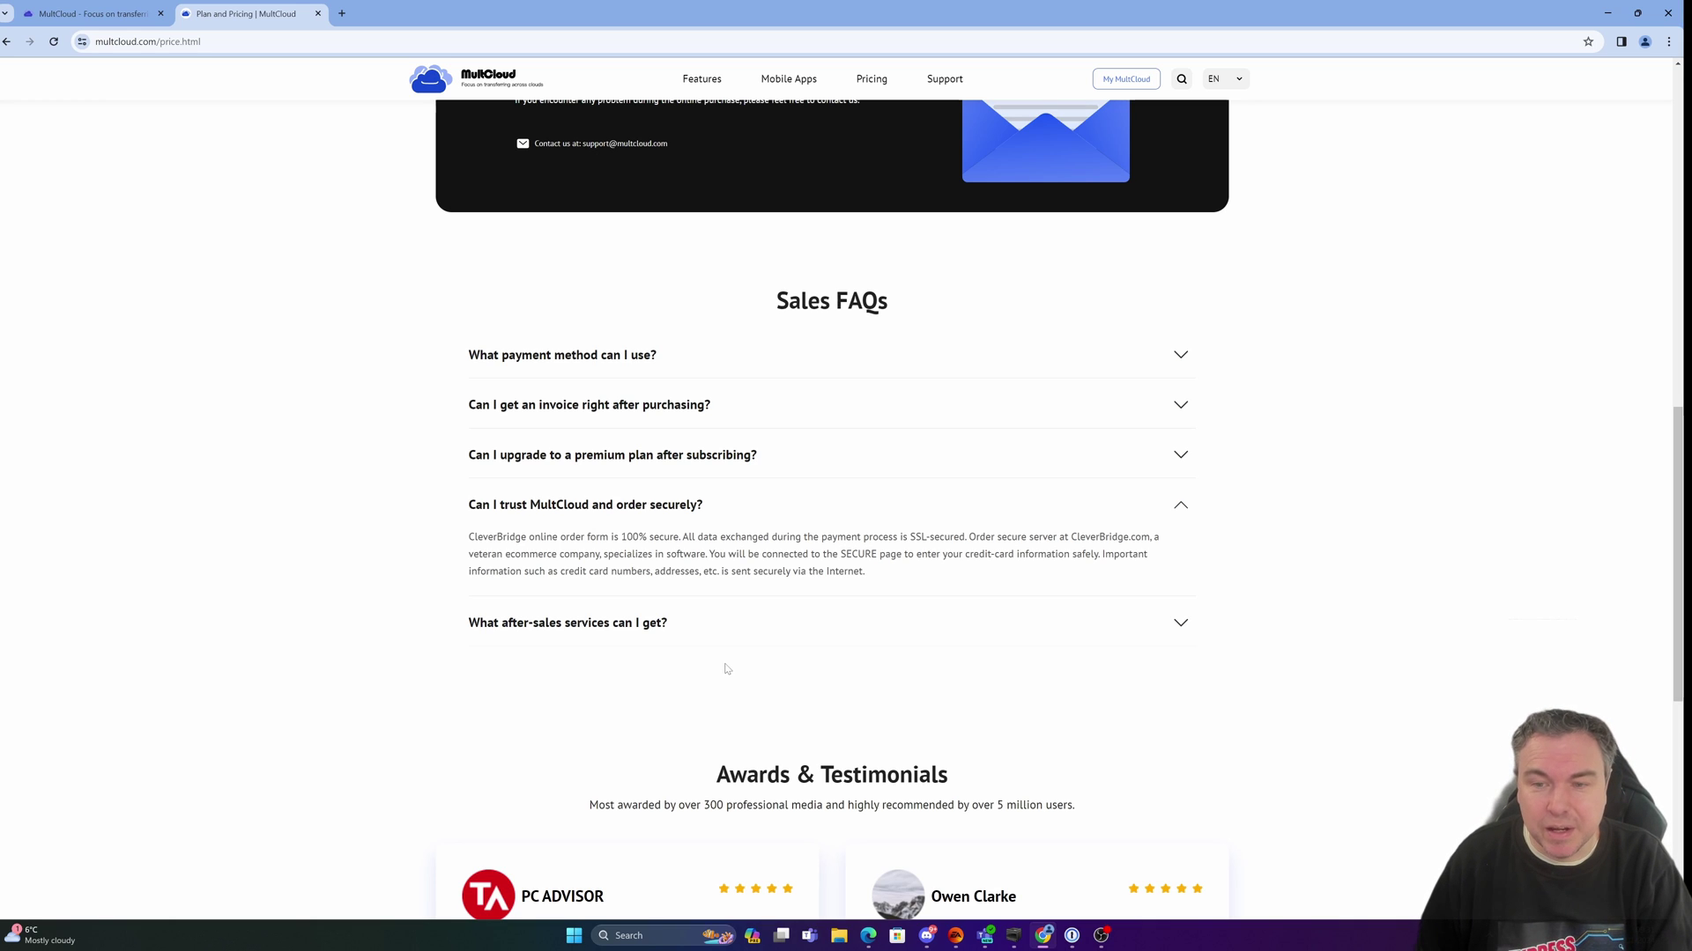
scroll(726, 672, "down", 1)
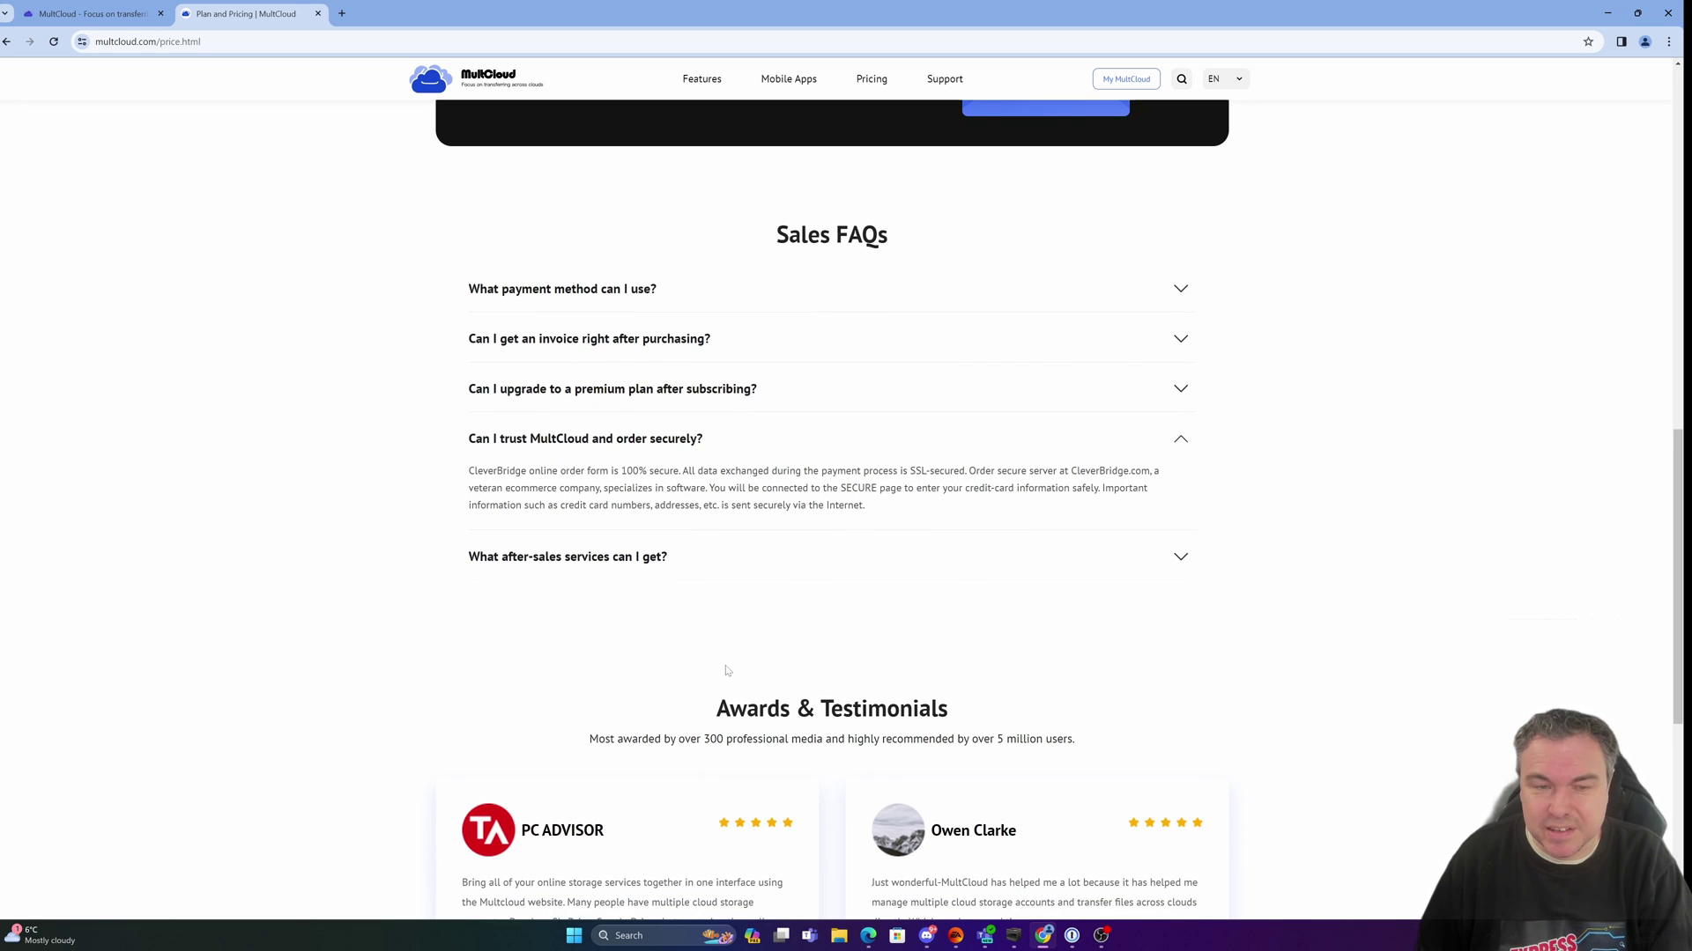
scroll(727, 671, "up", 9)
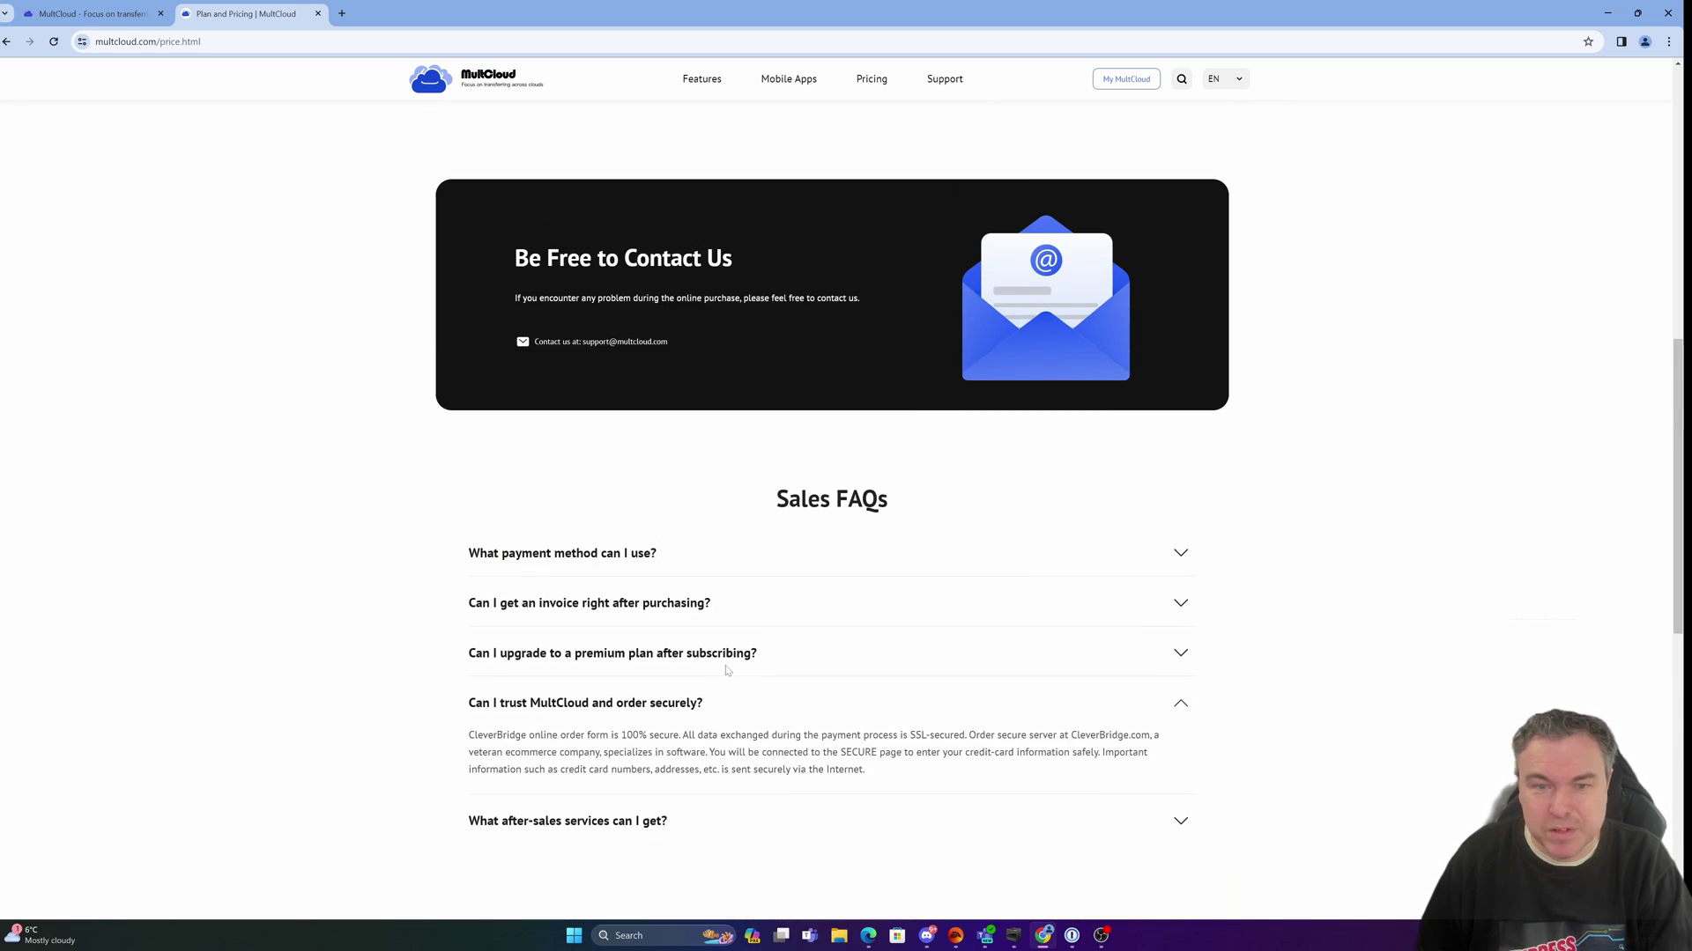
scroll(726, 671, "up", 3)
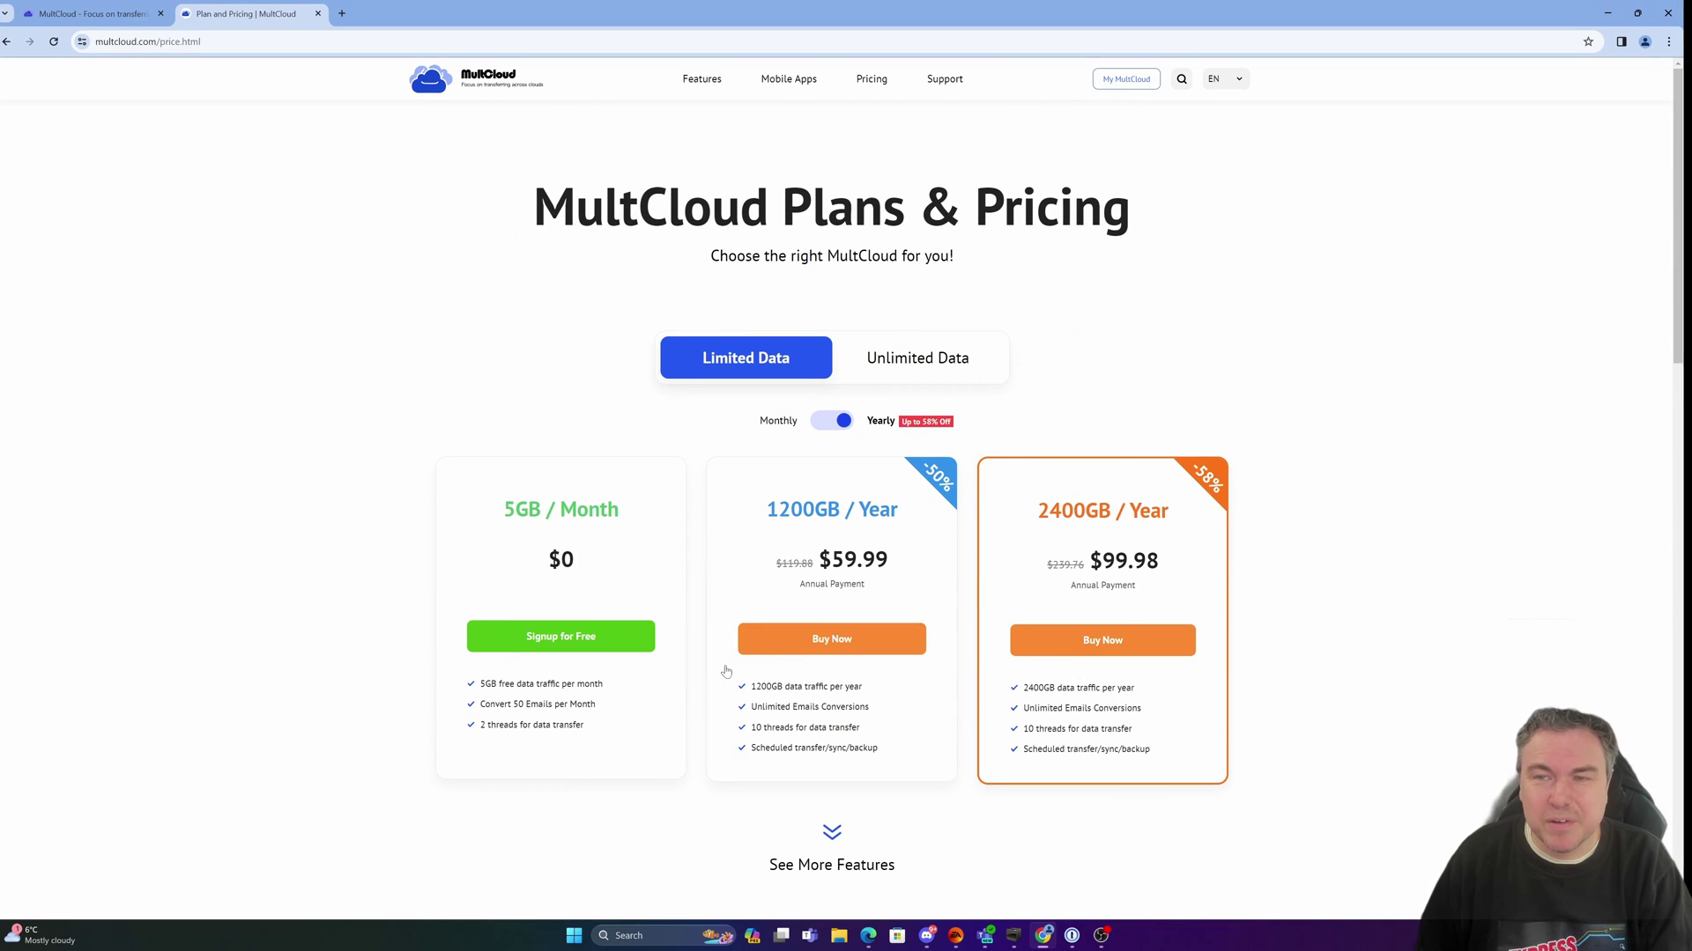
Switch to the dashboard tab showing Google Drive, iCloud Drive, OneDrive, Gmail and Outlook with storage usage
left_click(104, 14)
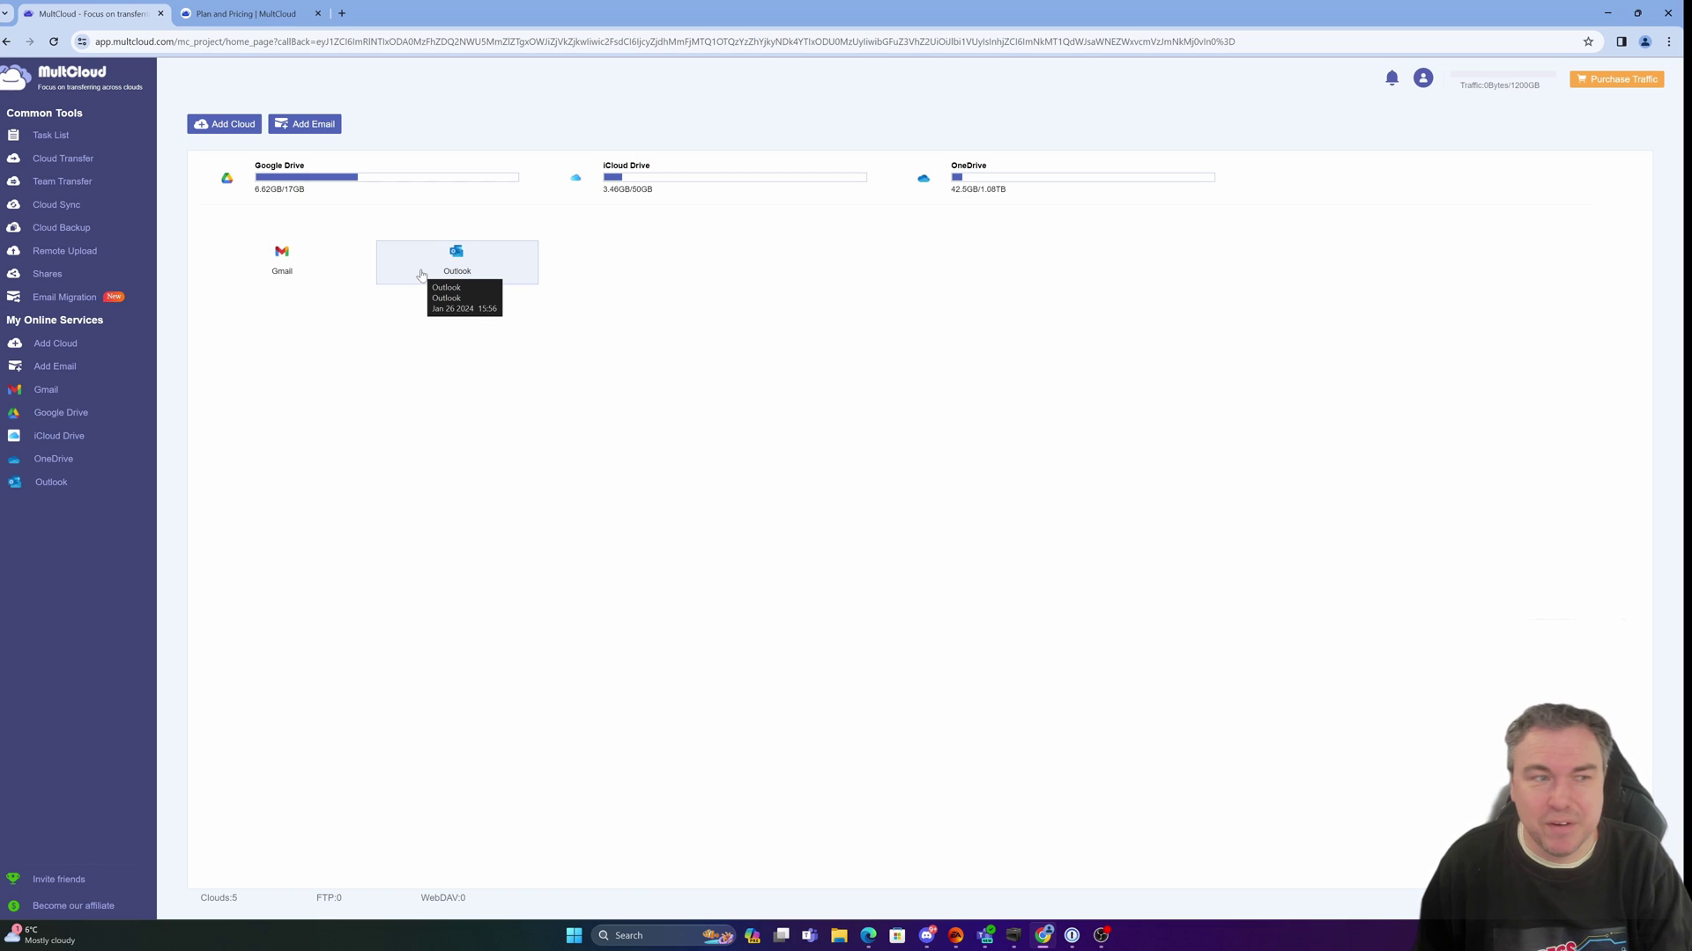
Open Add Cloud and try the Google Drive and OneDrive sign-in popups, closing each
left_click(54, 347)
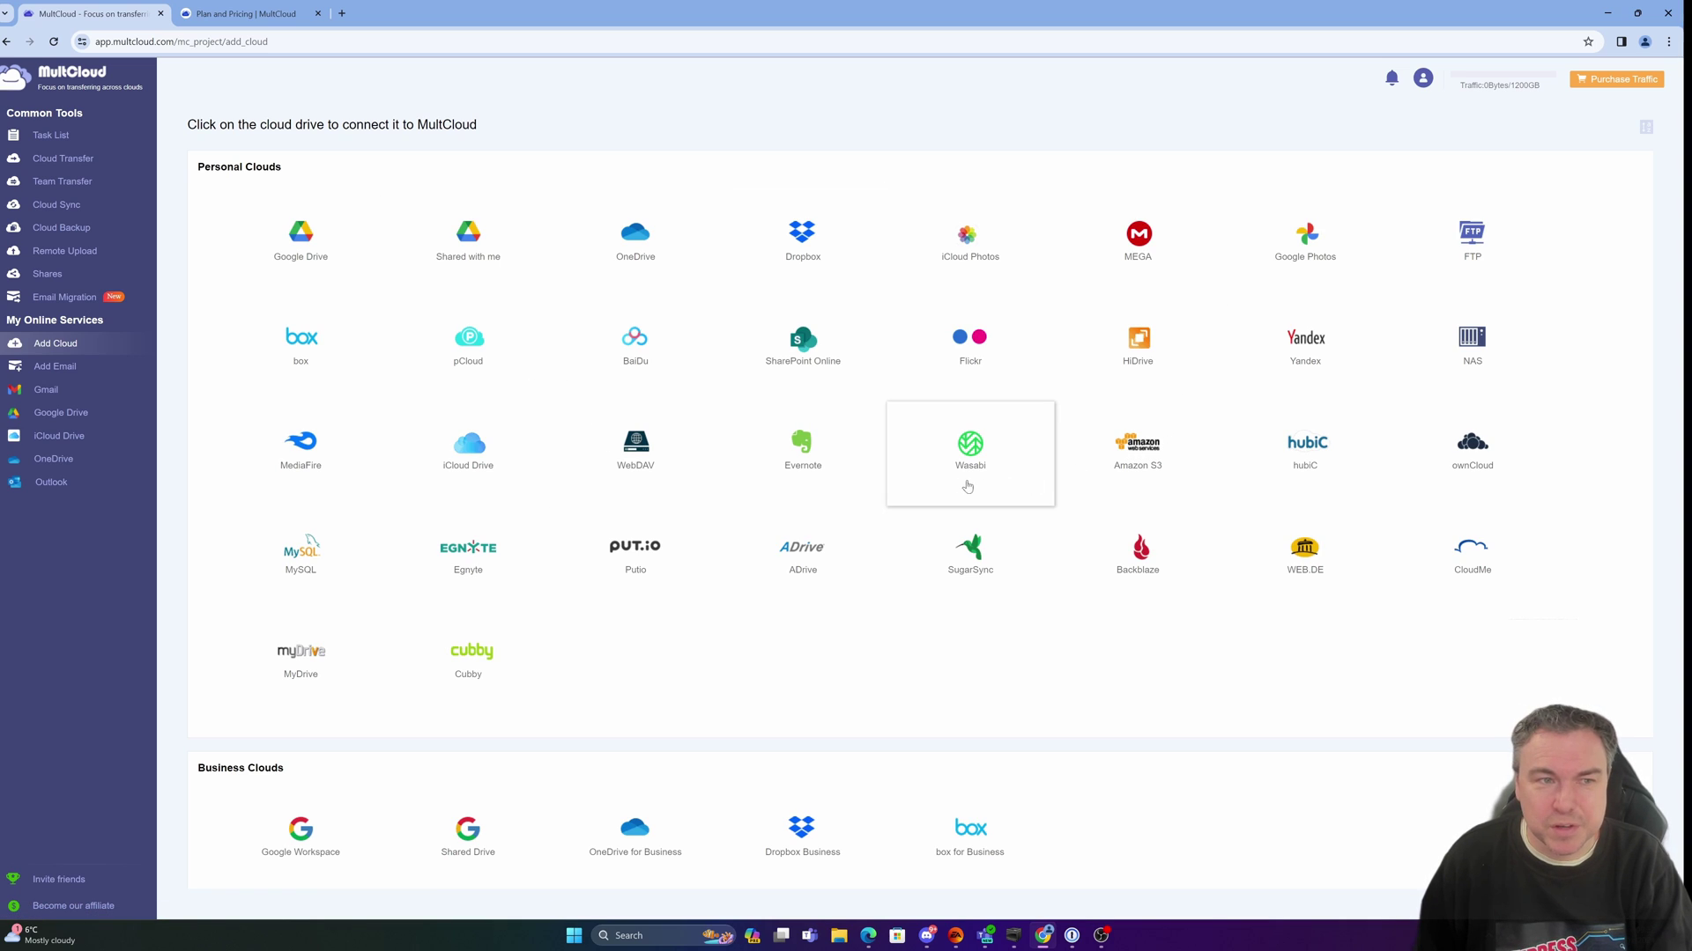
left_click(321, 253)
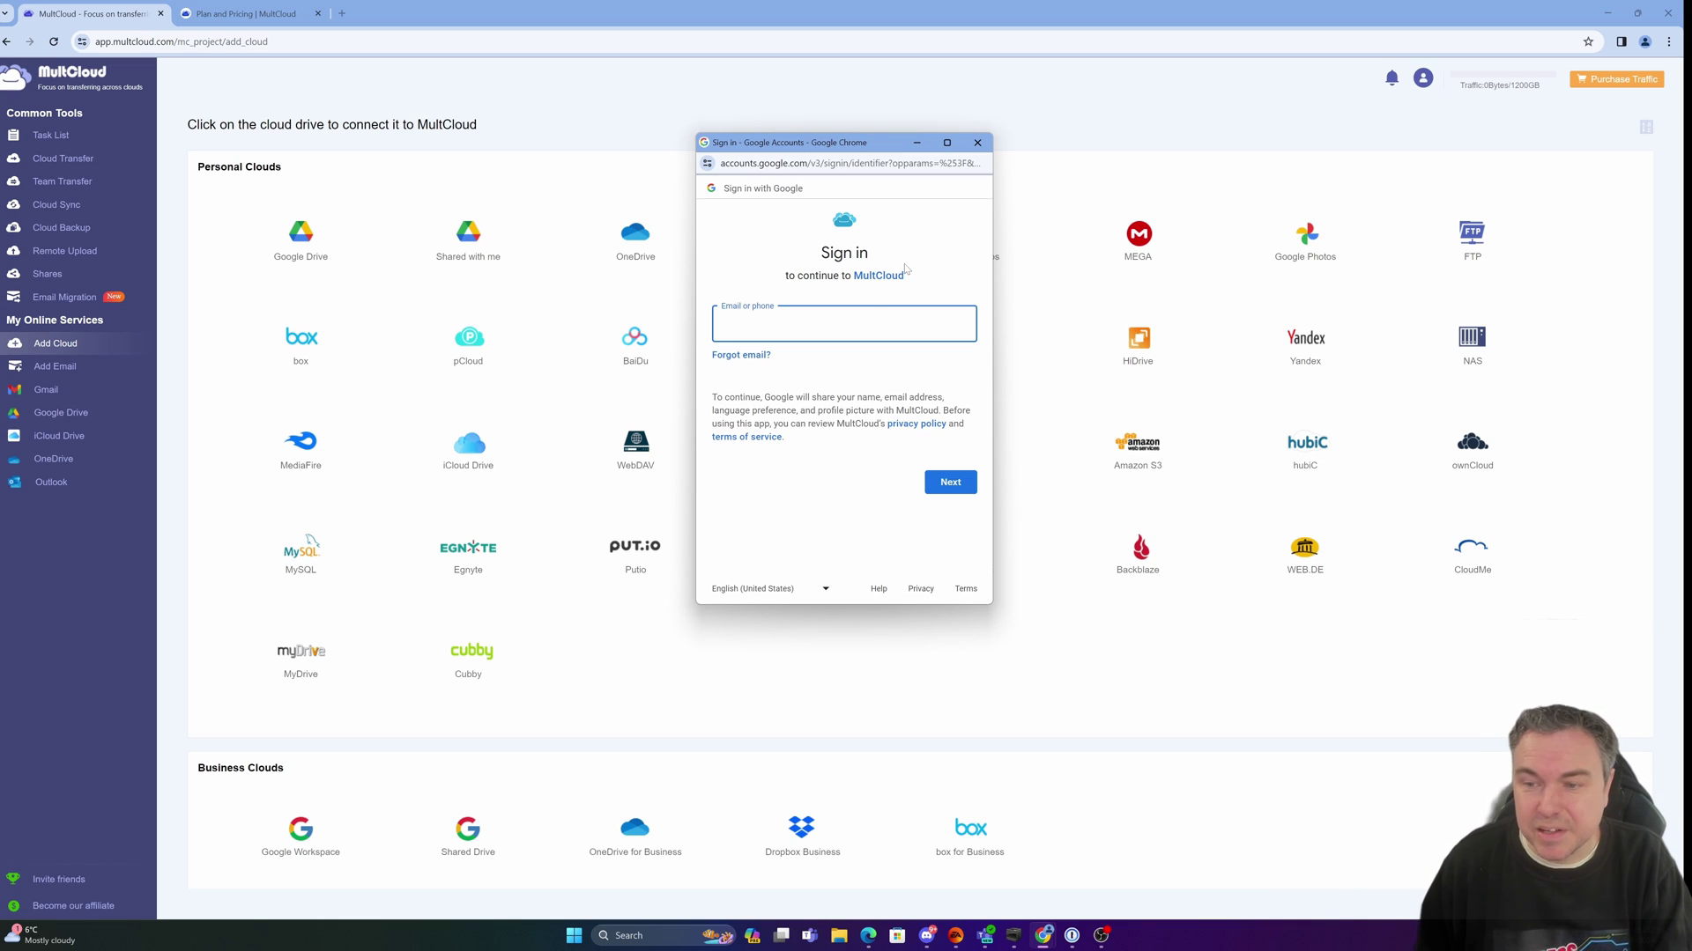
left_click(977, 142)
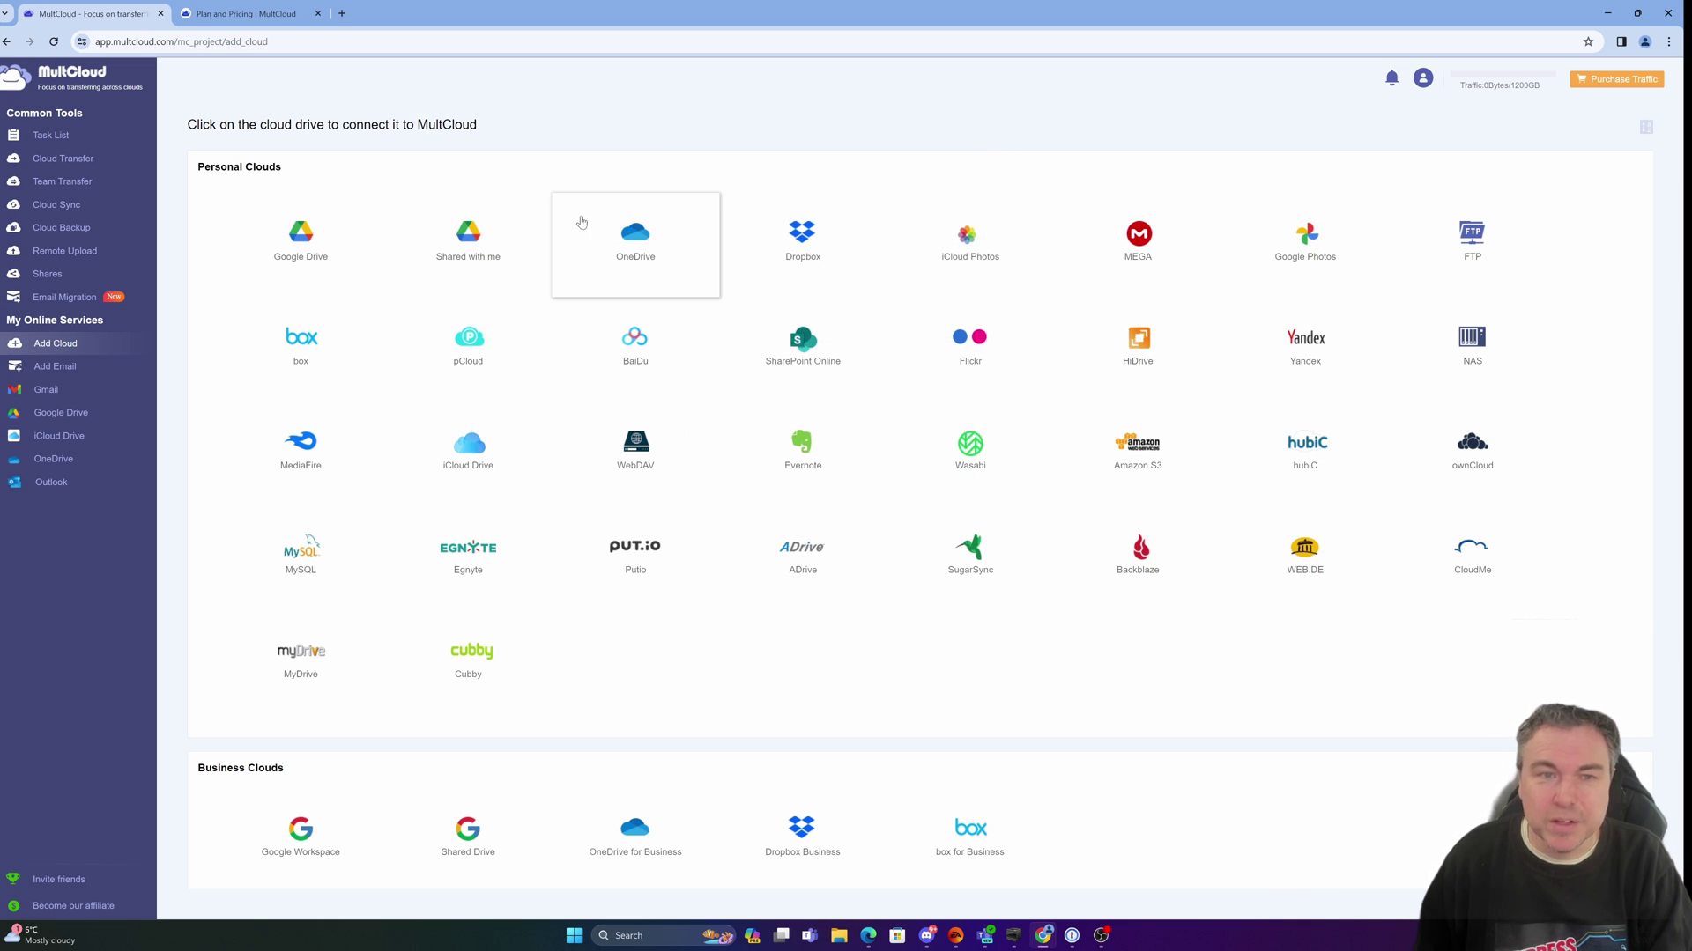
left_click(639, 251)
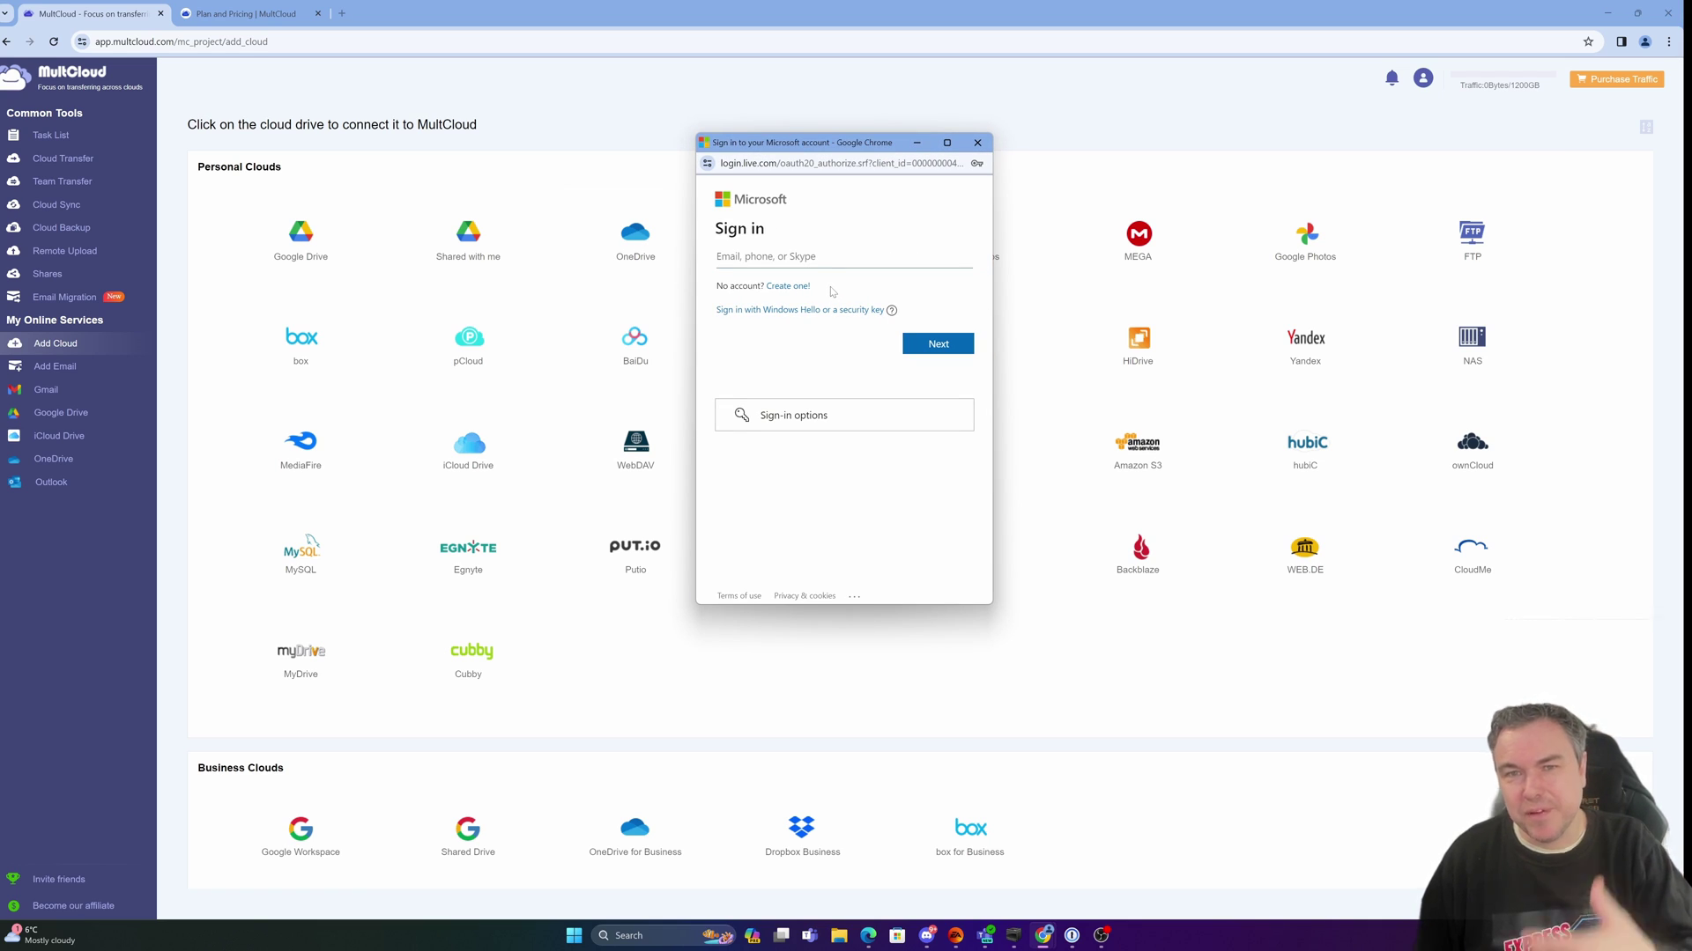
left_click(977, 143)
View the Add Email options, try and close Outlook's authorization window, then view the empty Task List
left_click(77, 367)
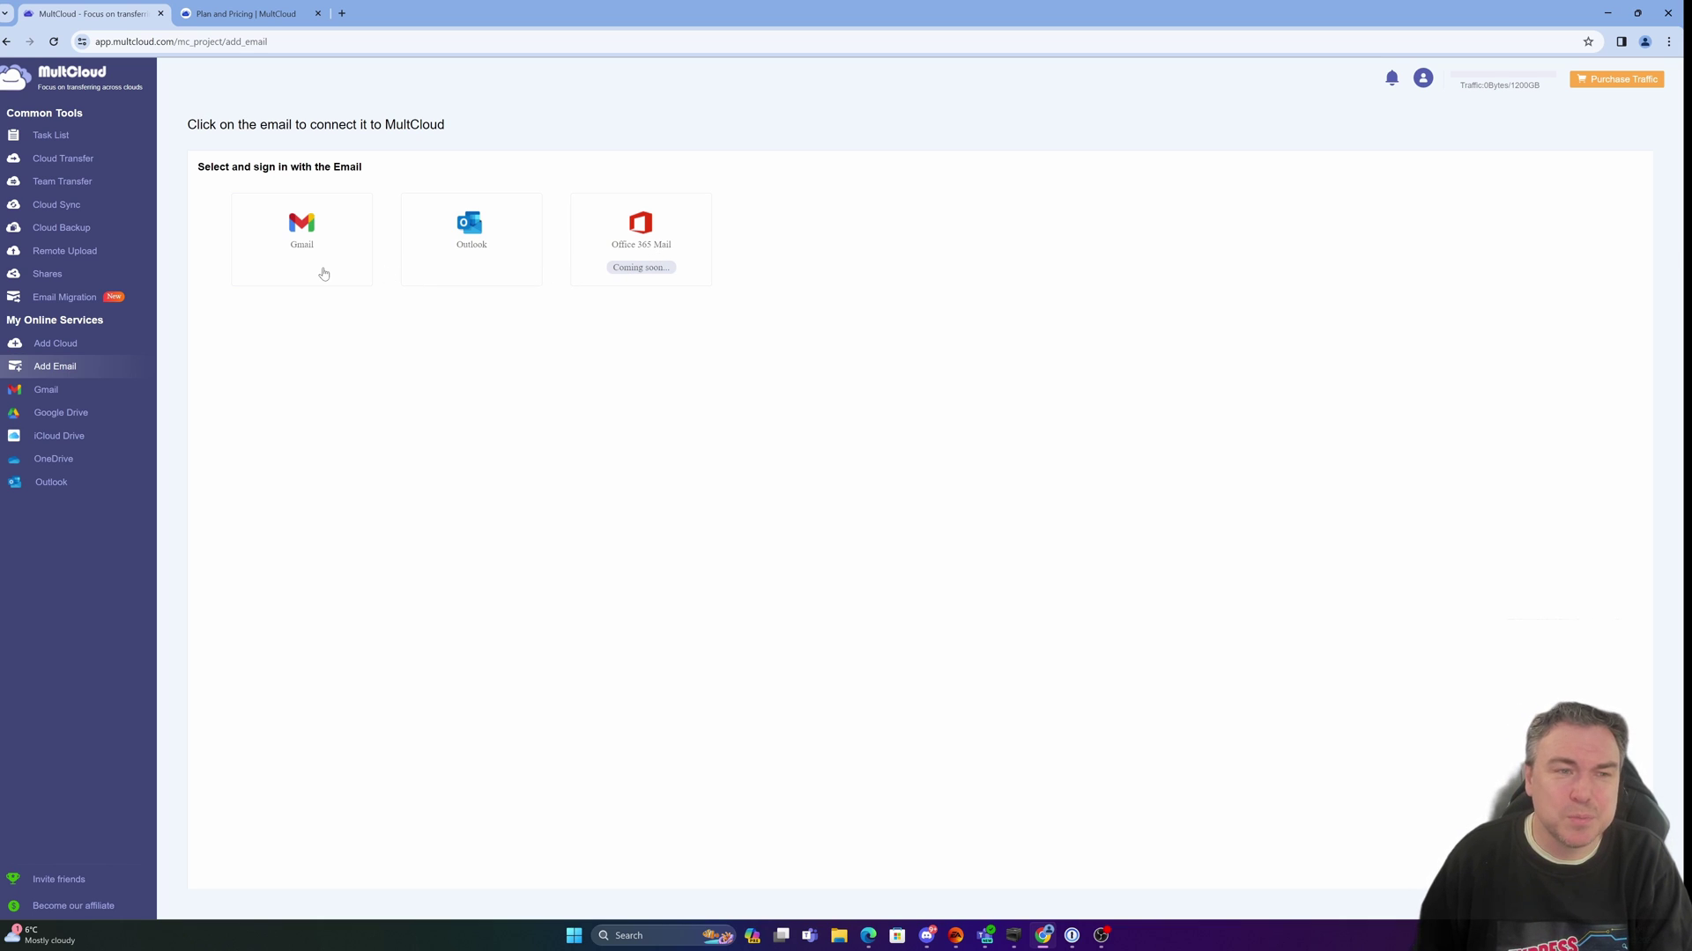
left_click(457, 251)
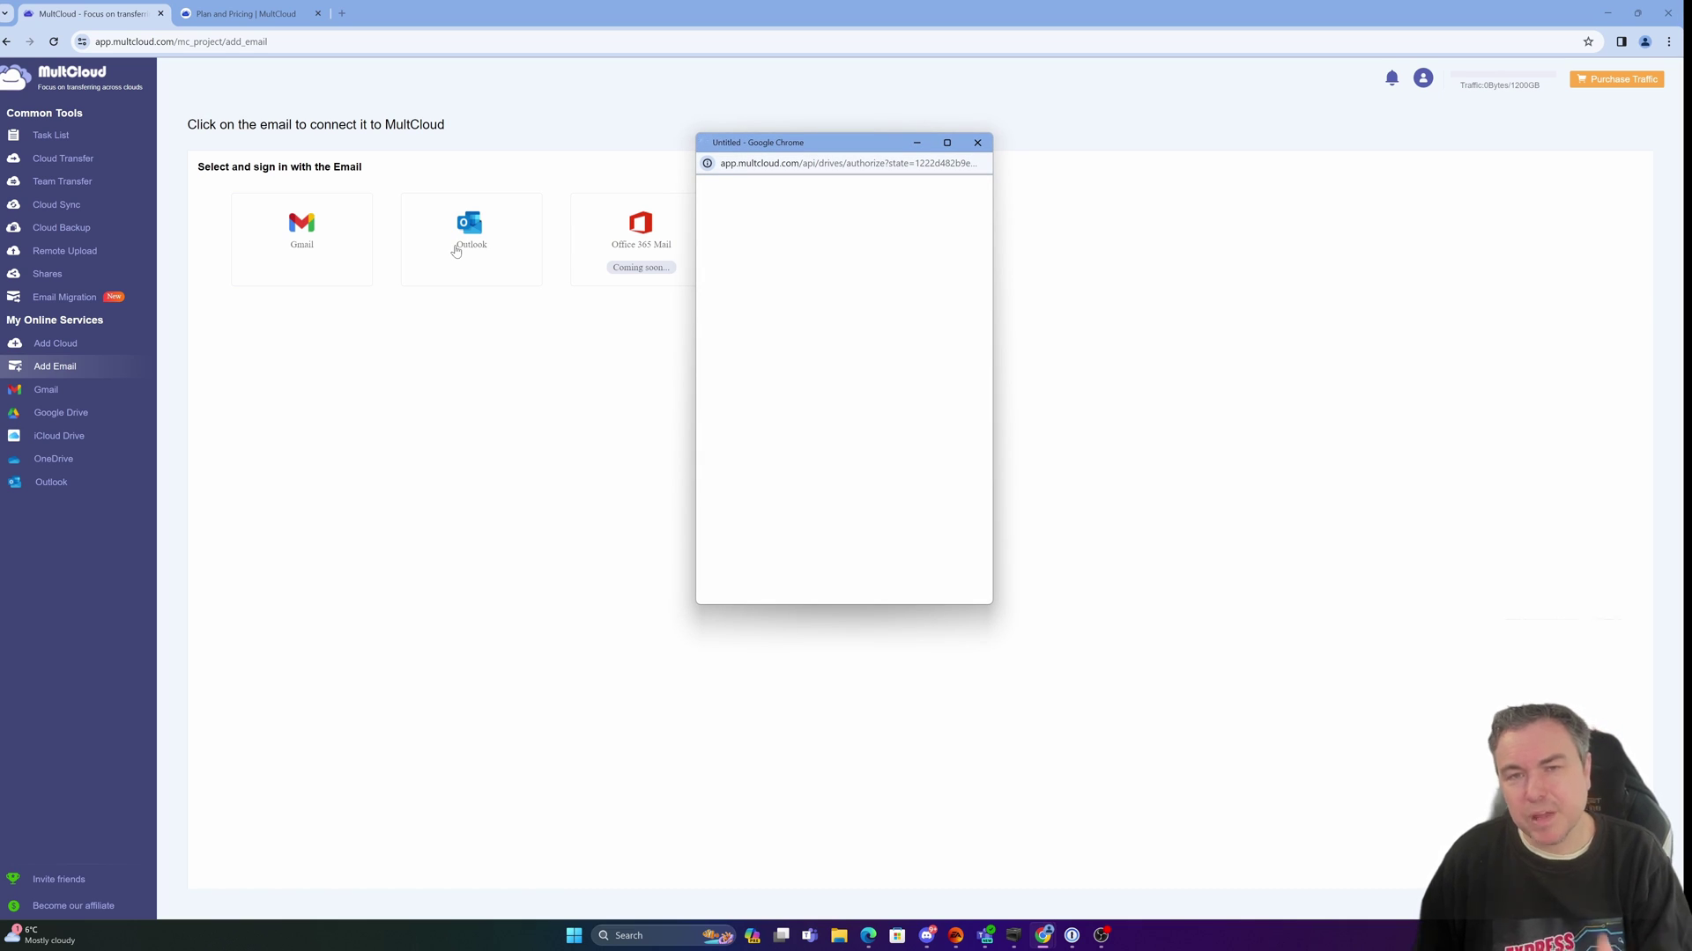
left_click(977, 142)
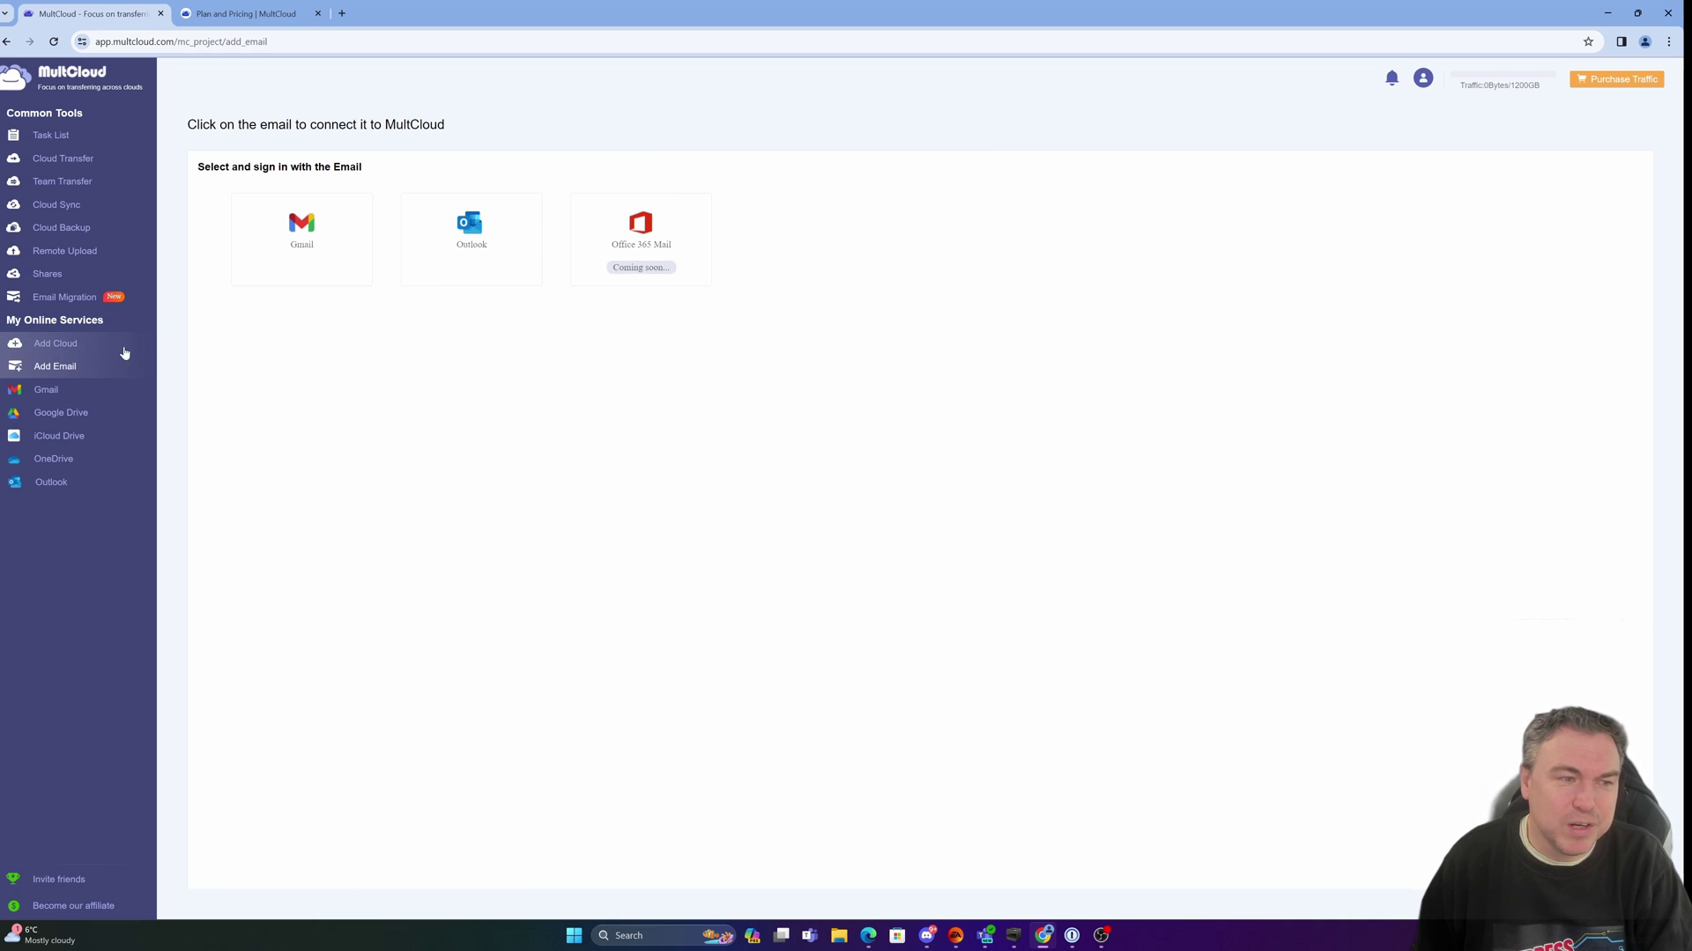
left_click(63, 137)
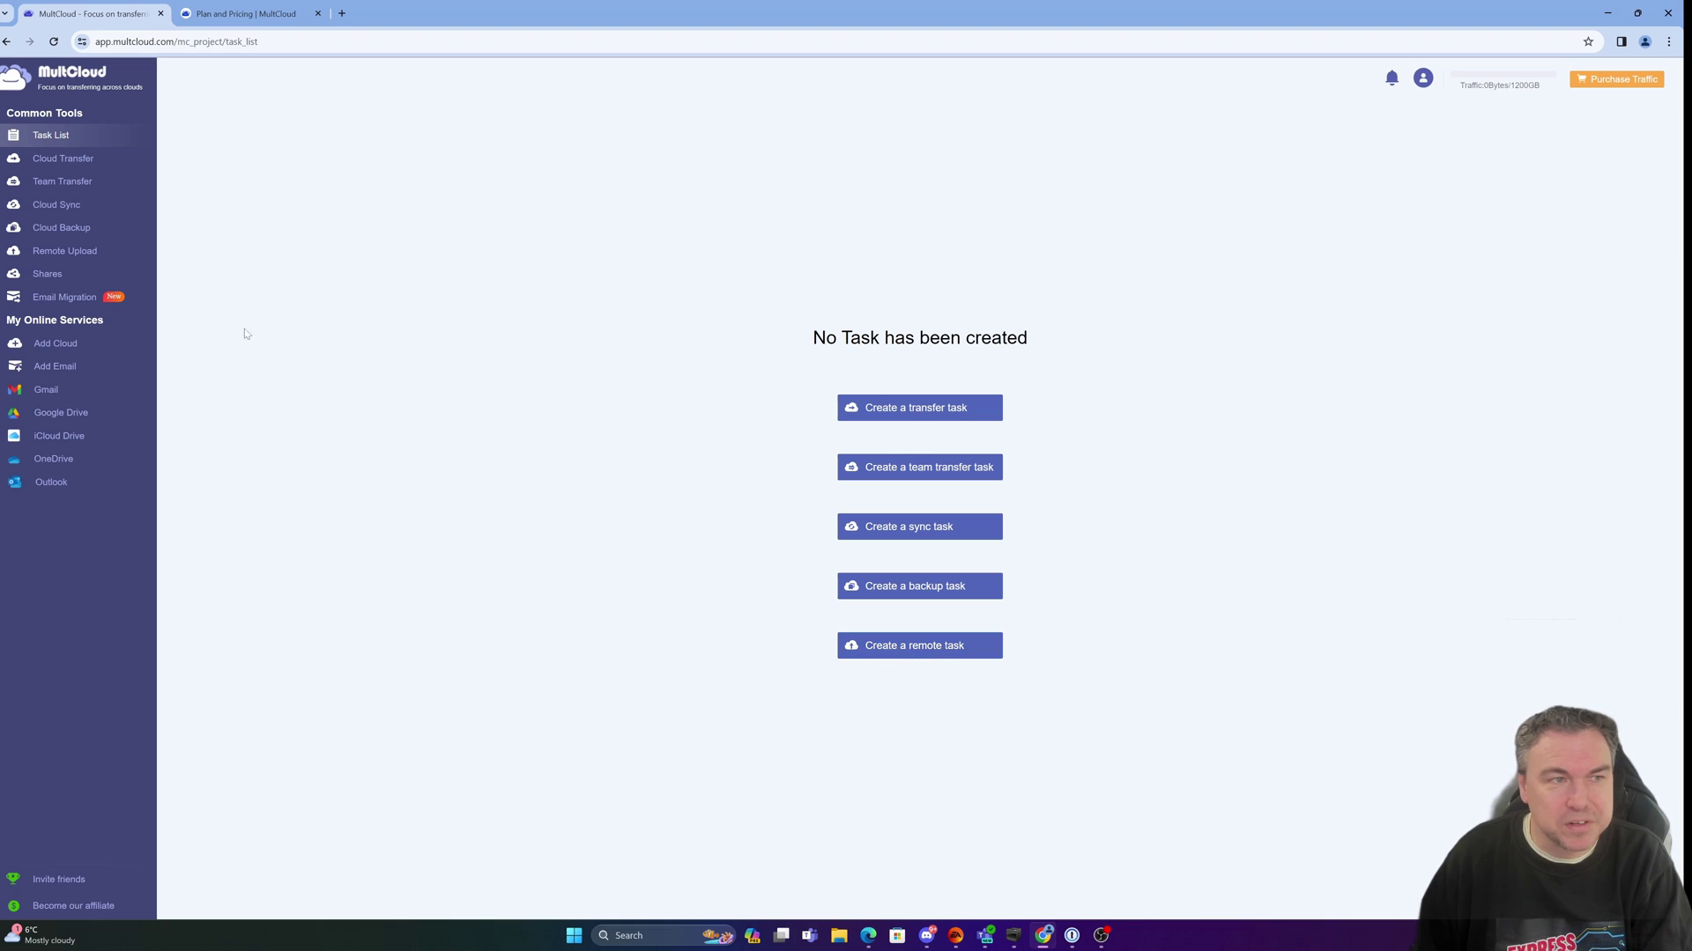
Open Cloud Transfer from Common Tools, giving Task 1 with empty FROM and TO panels
left_click(55, 164)
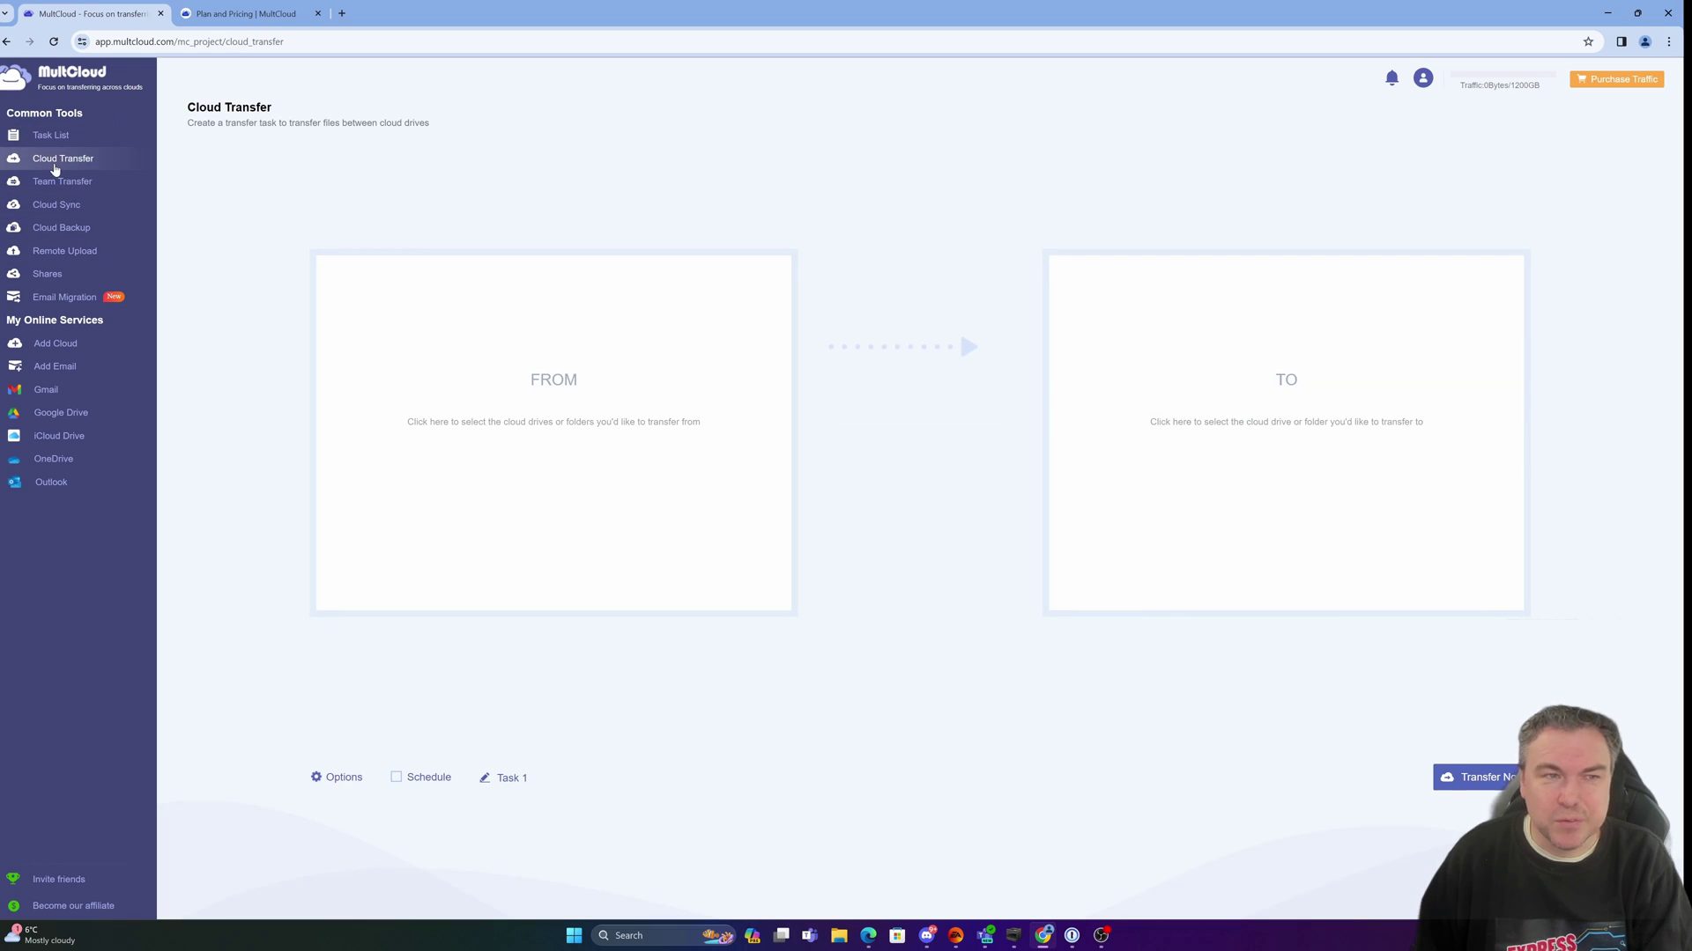
Choose Google Drive's Evidence folder as source, excluding pictures, the security management document and Octomosh.mp4
left_click(678, 502)
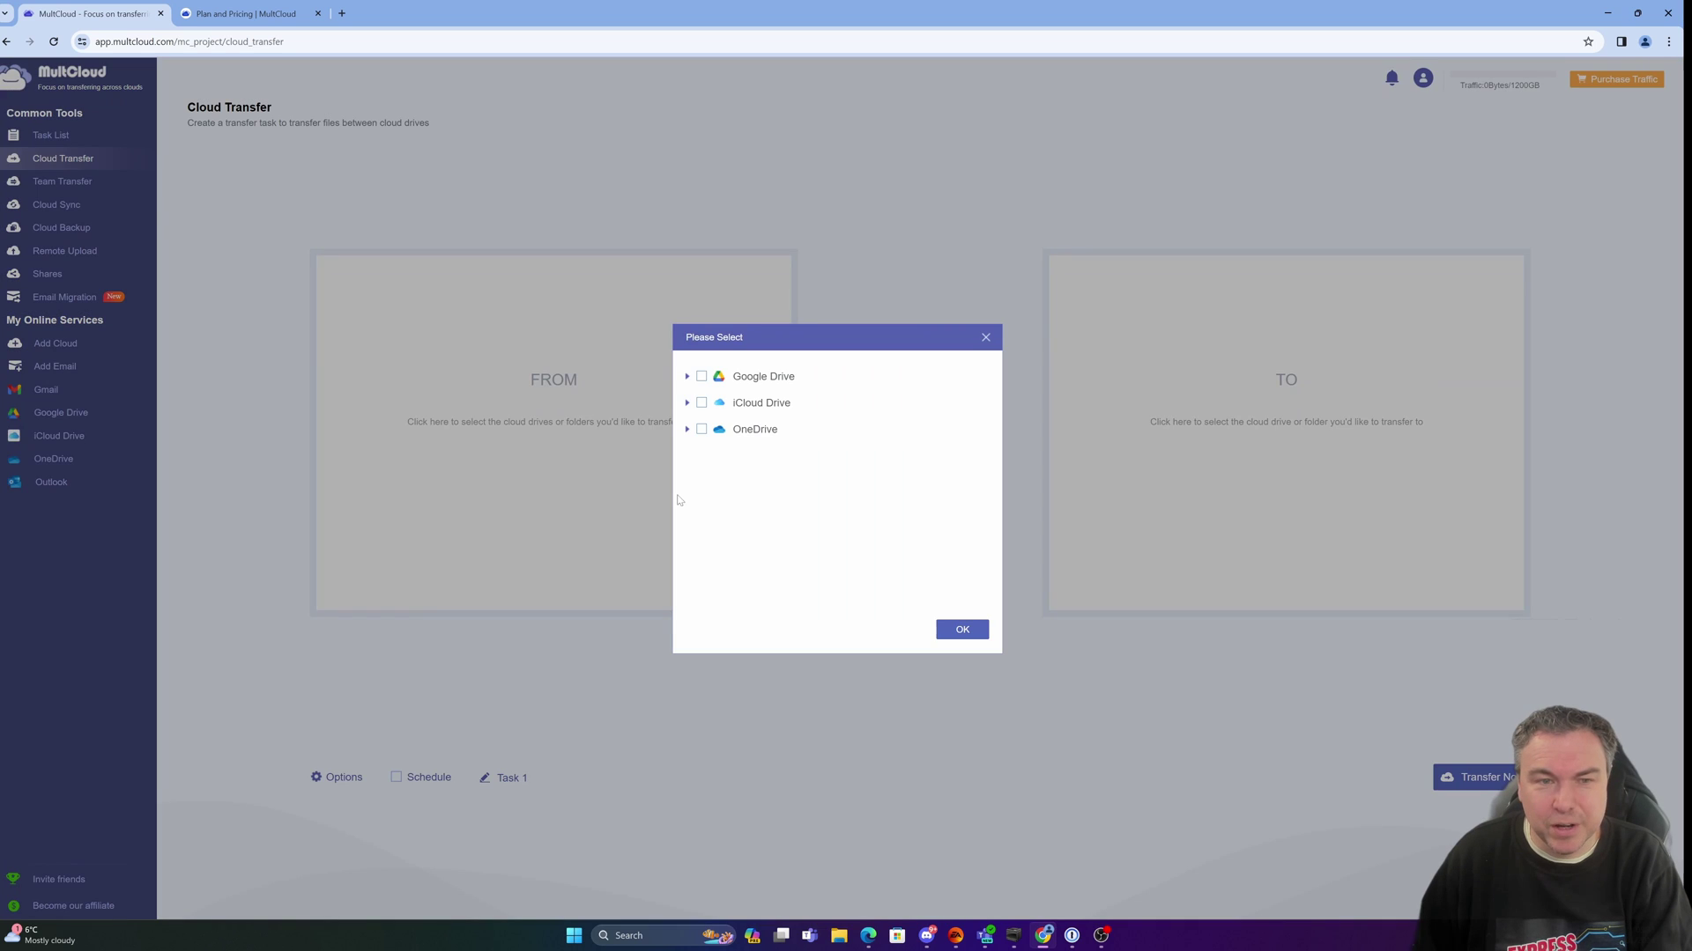
left_click(686, 377)
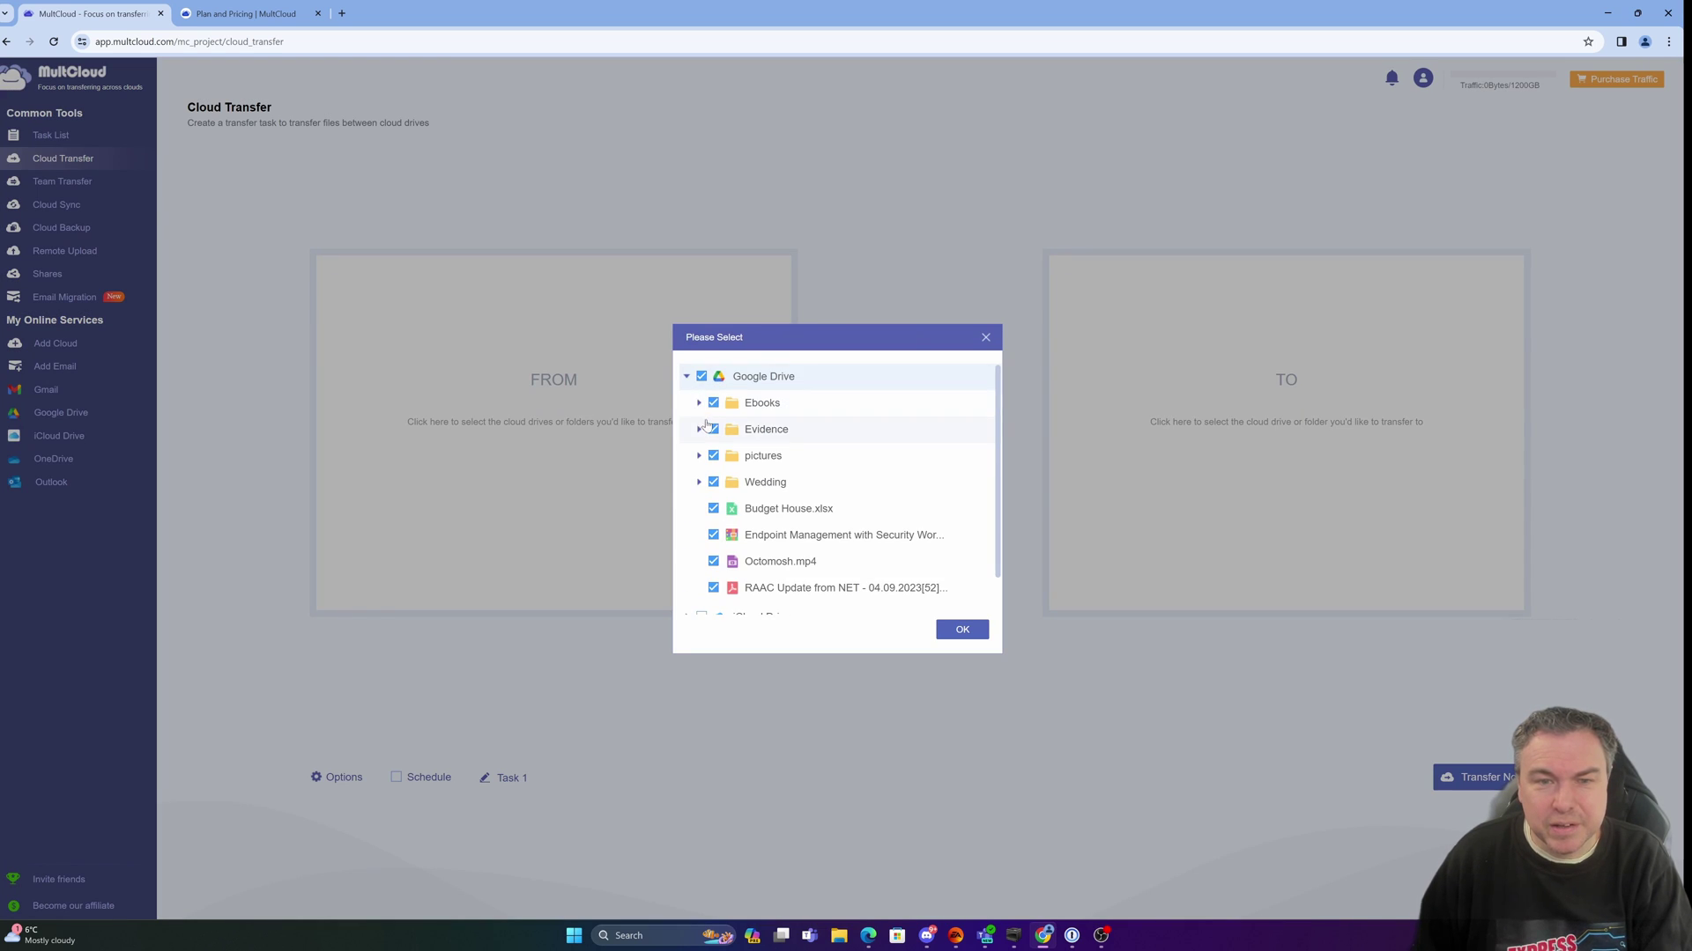
left_click(699, 431)
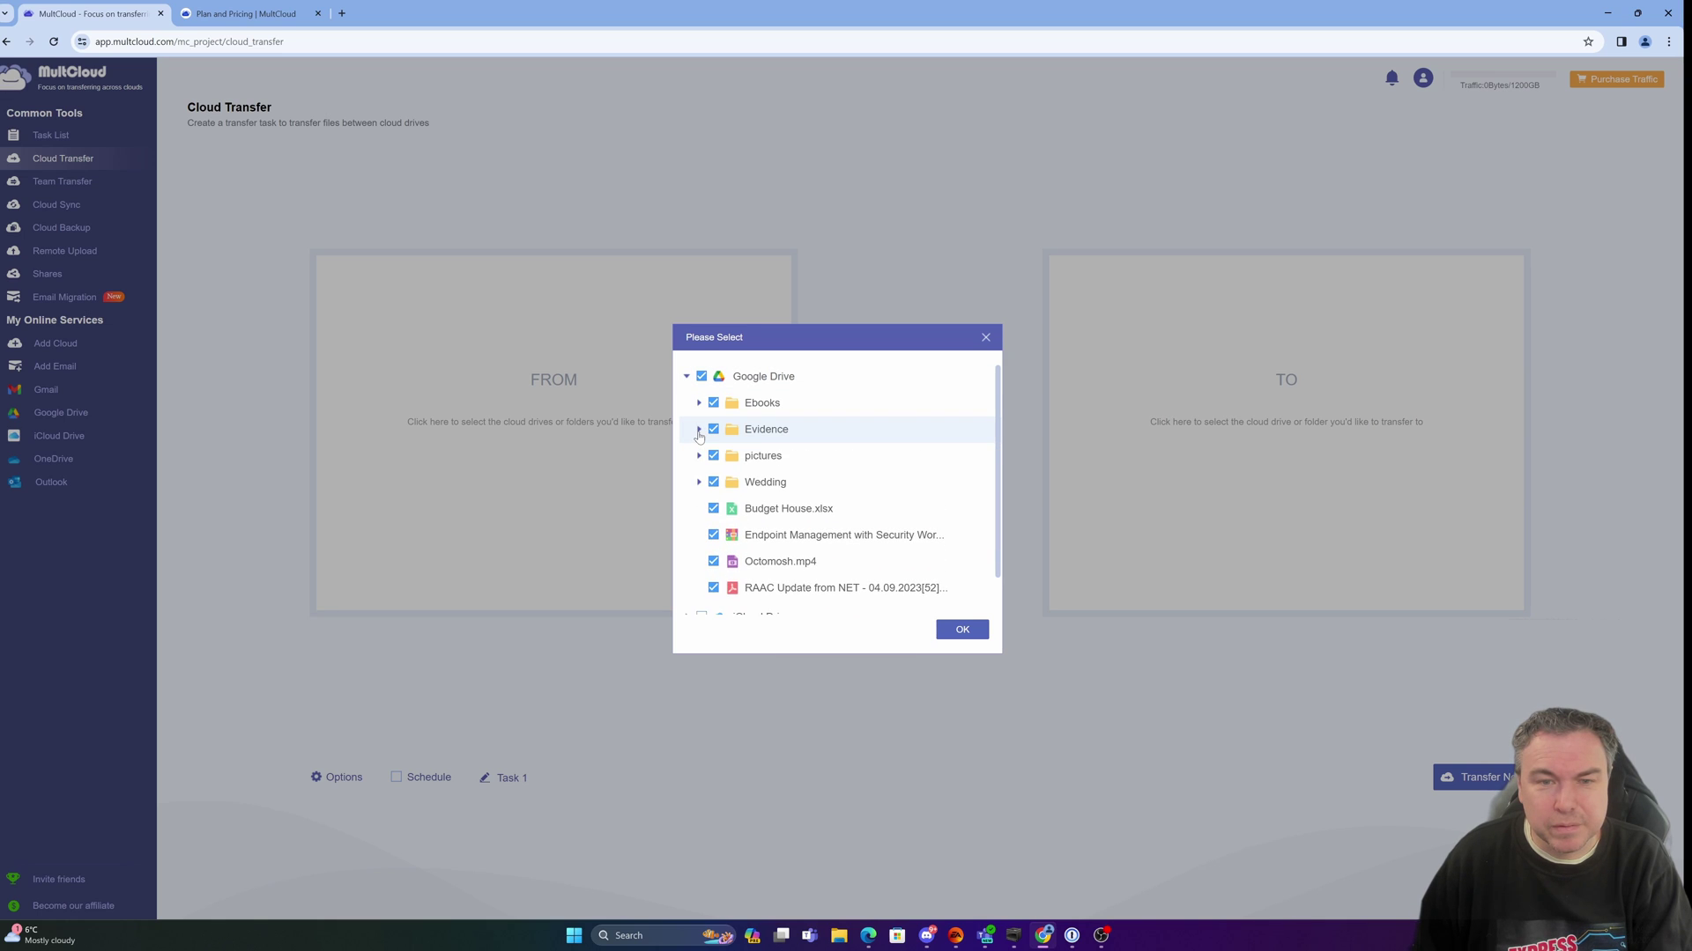
left_click(698, 431)
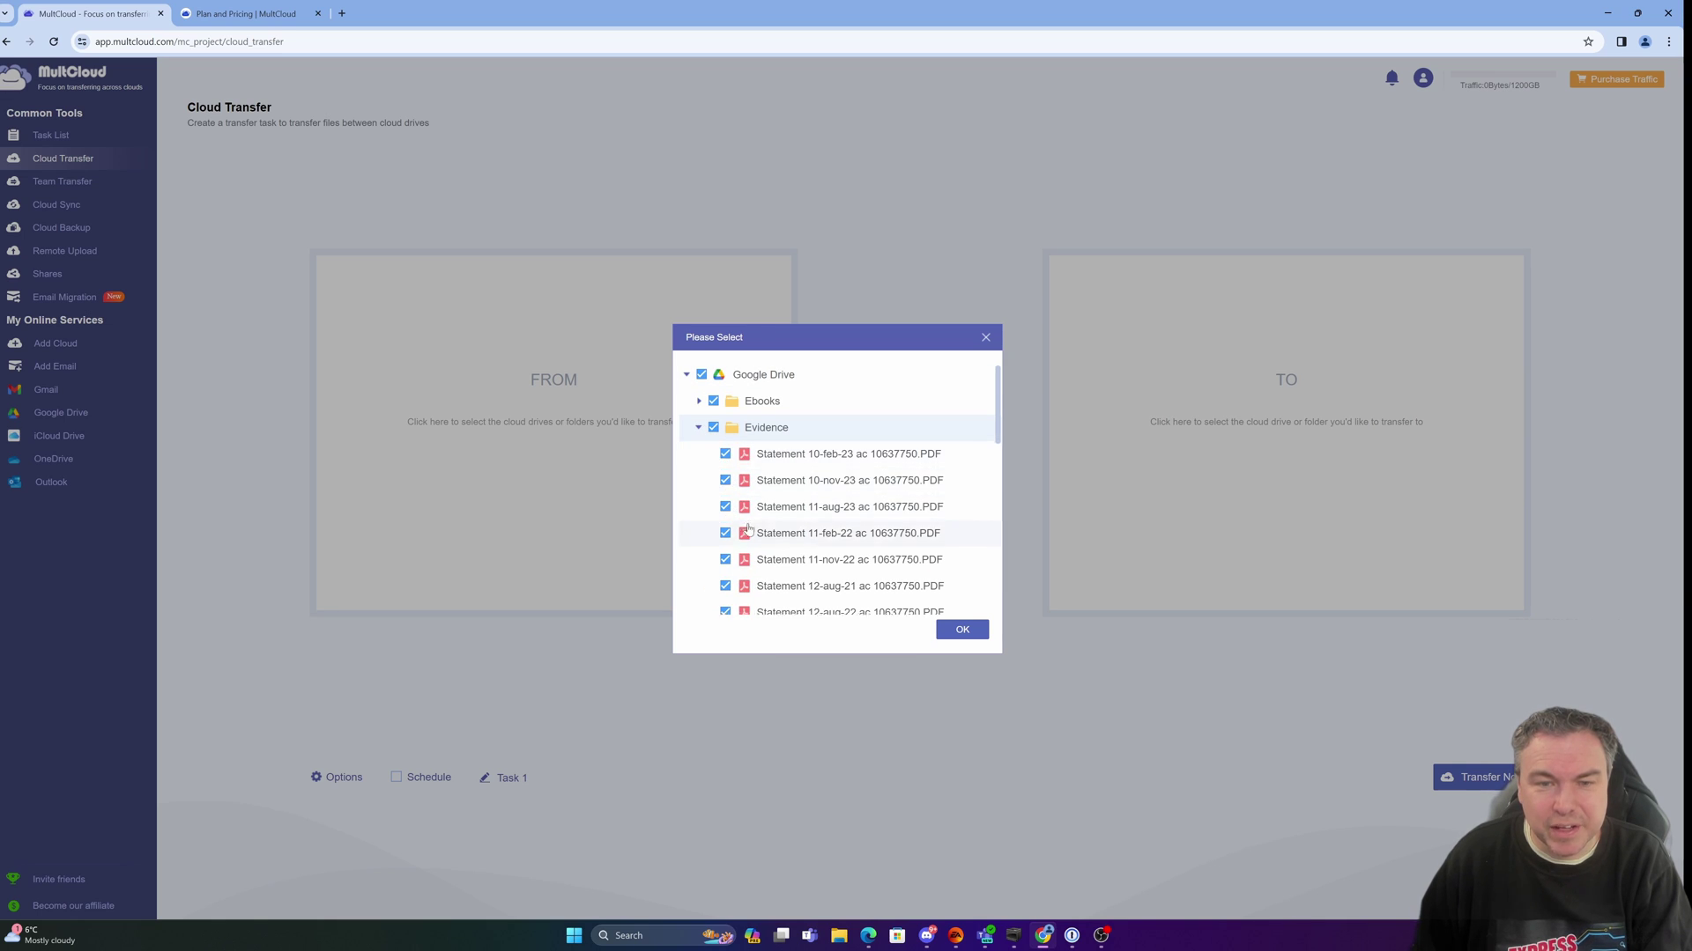
scroll(713, 415, "down", 6)
left_click(713, 414)
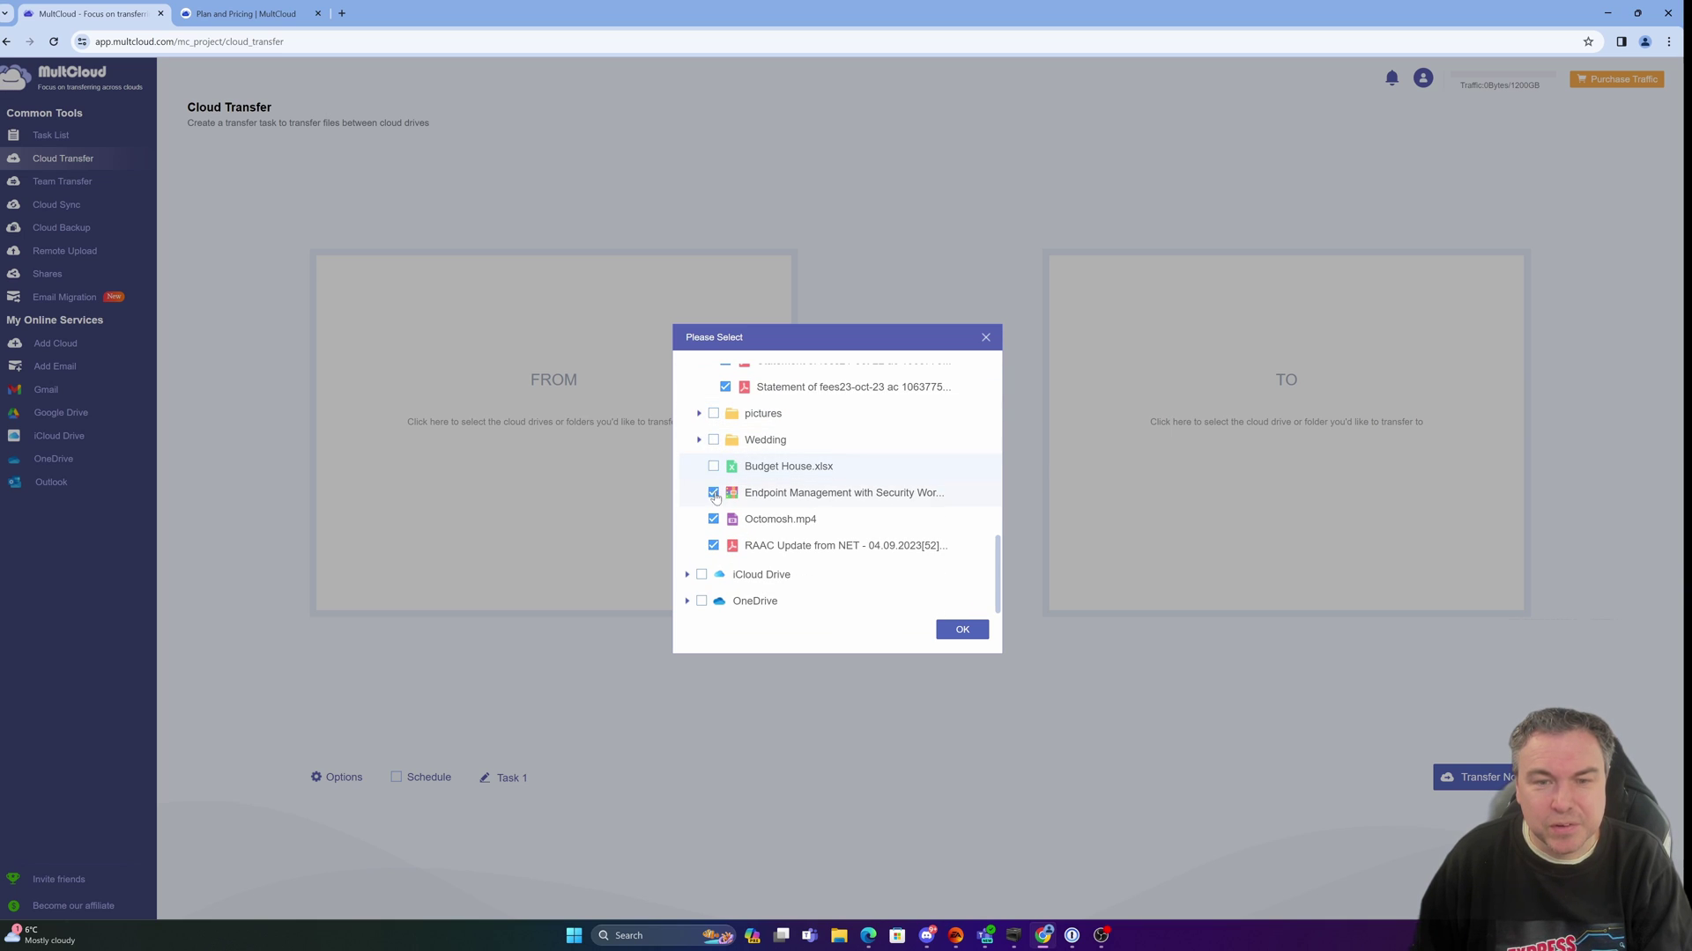
left_click(713, 494)
left_click(714, 519)
scroll(767, 529, "up", 1)
scroll(766, 531, "up", 6)
scroll(767, 532, "down", 6)
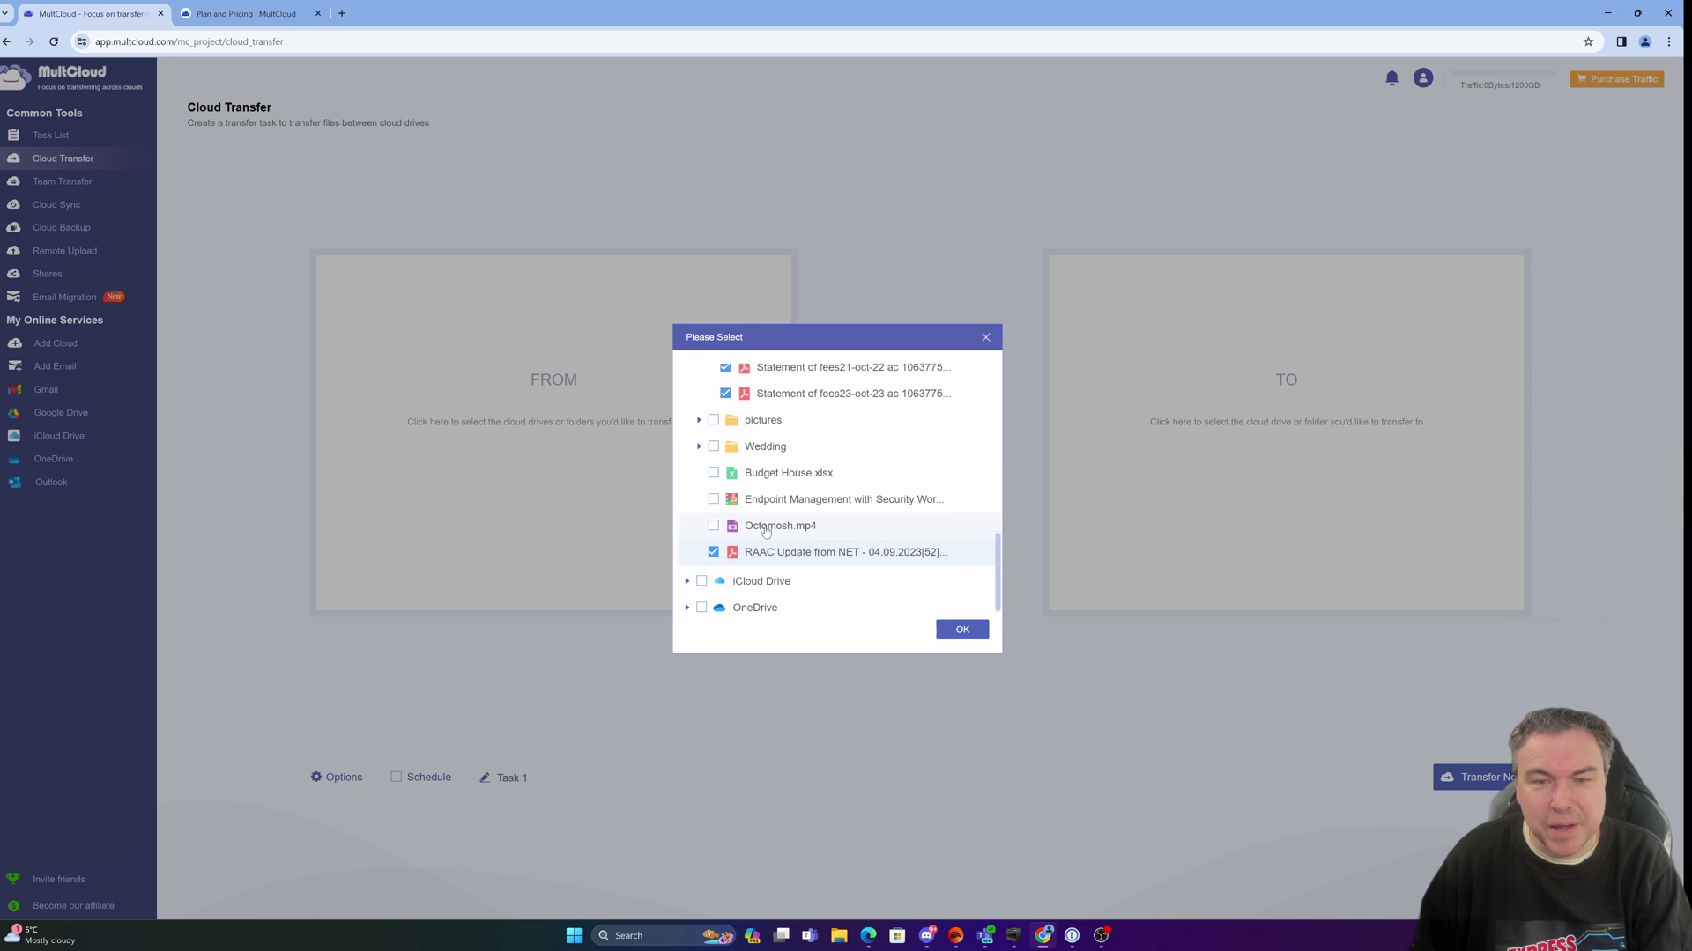
left_click(961, 631)
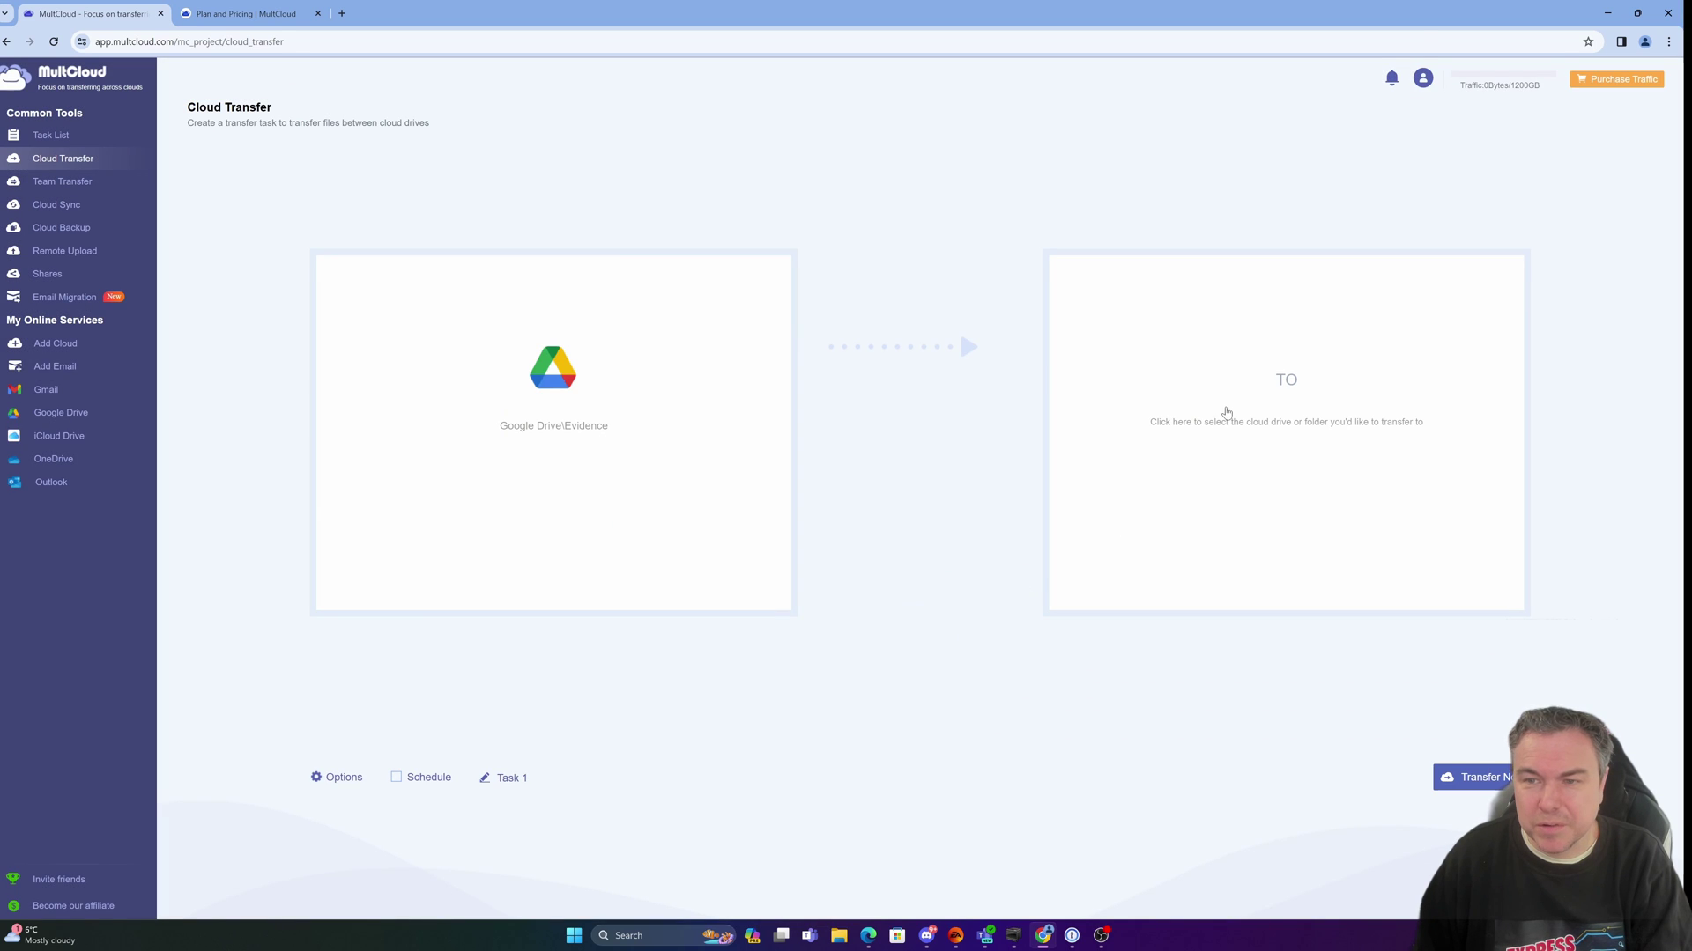
Set OneDrive\Ebooks as the destination for the Google Drive\Evidence transfer
left_click(1153, 478)
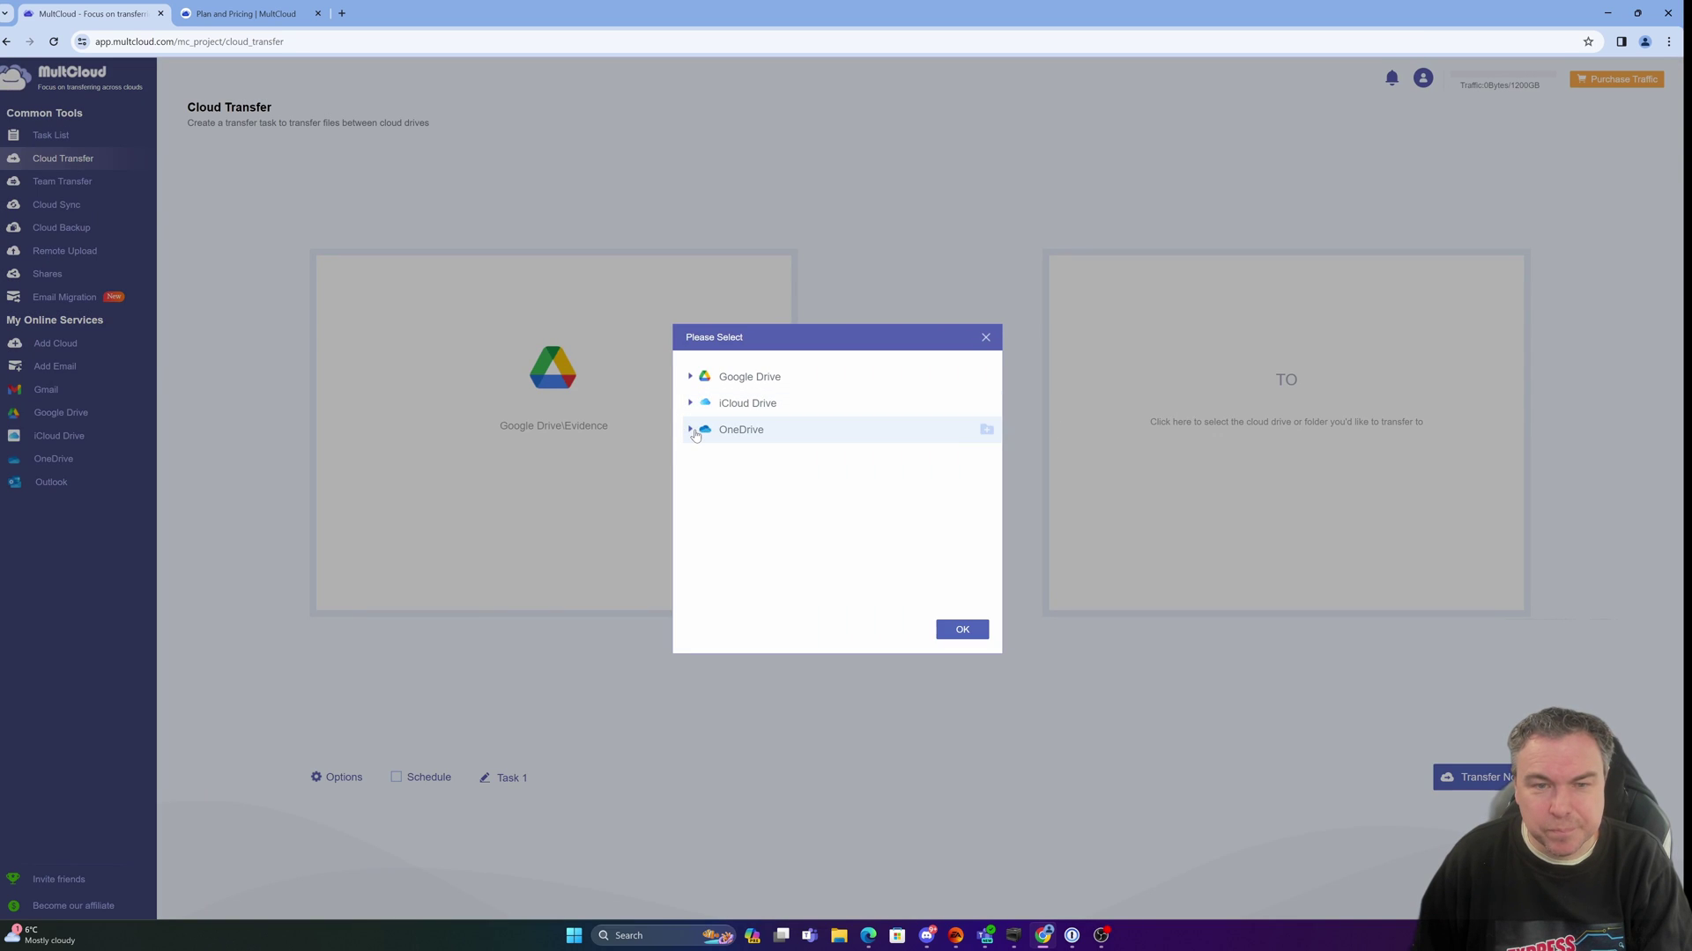
left_click(691, 431)
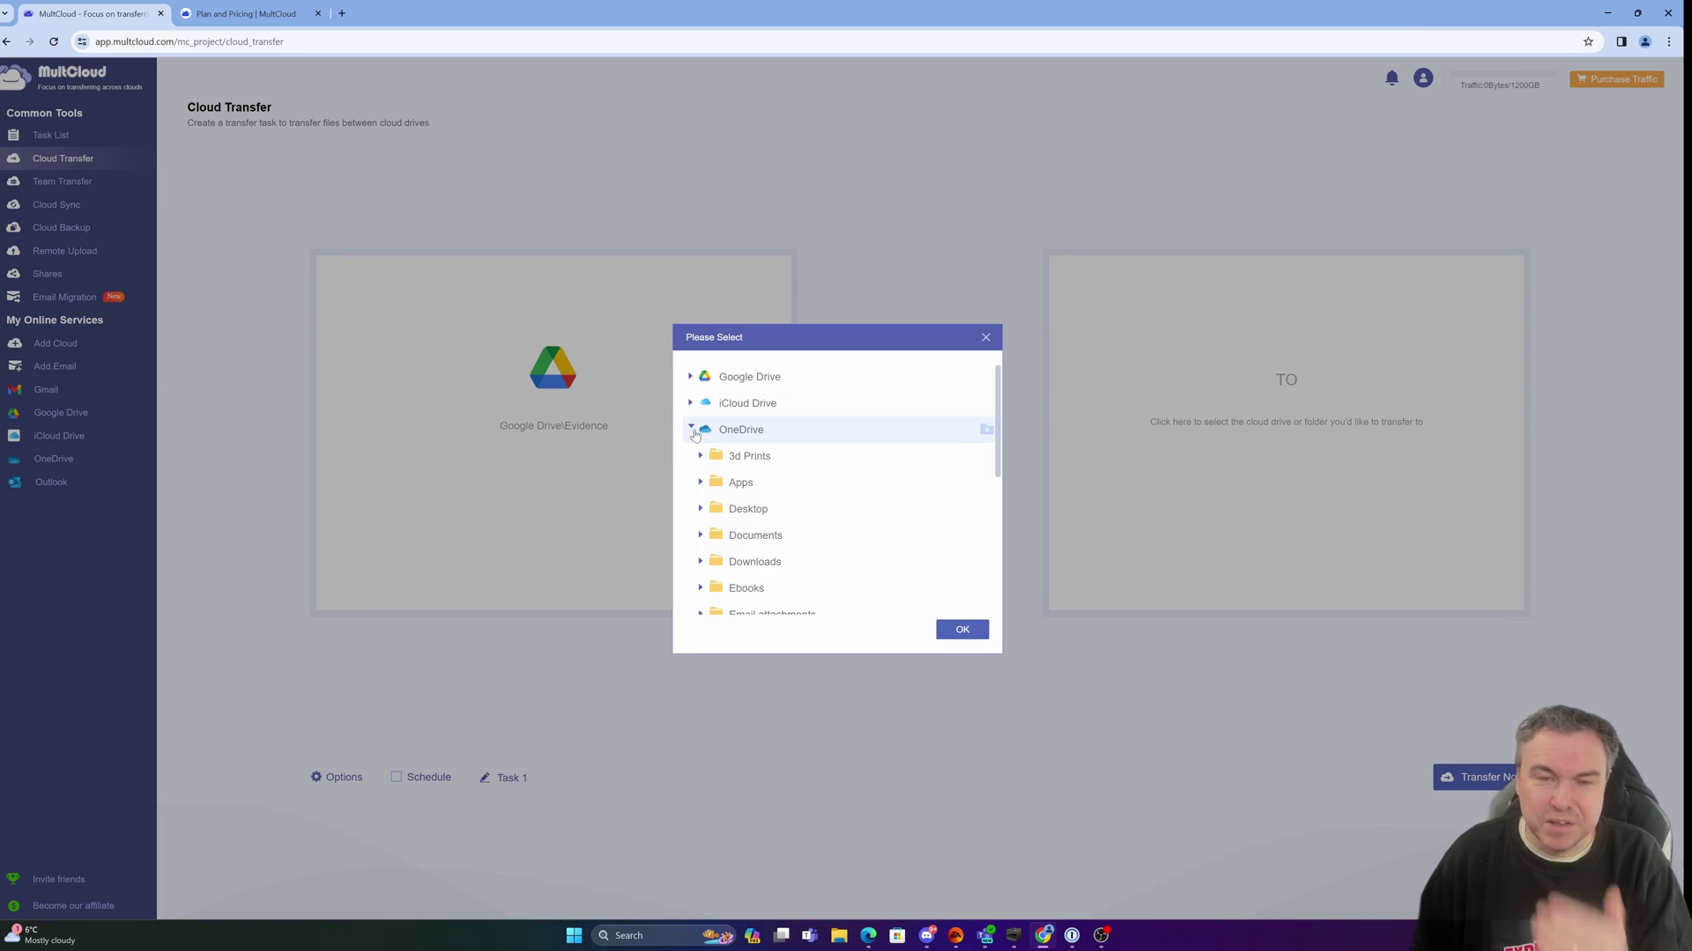
scroll(917, 584, "down", 5)
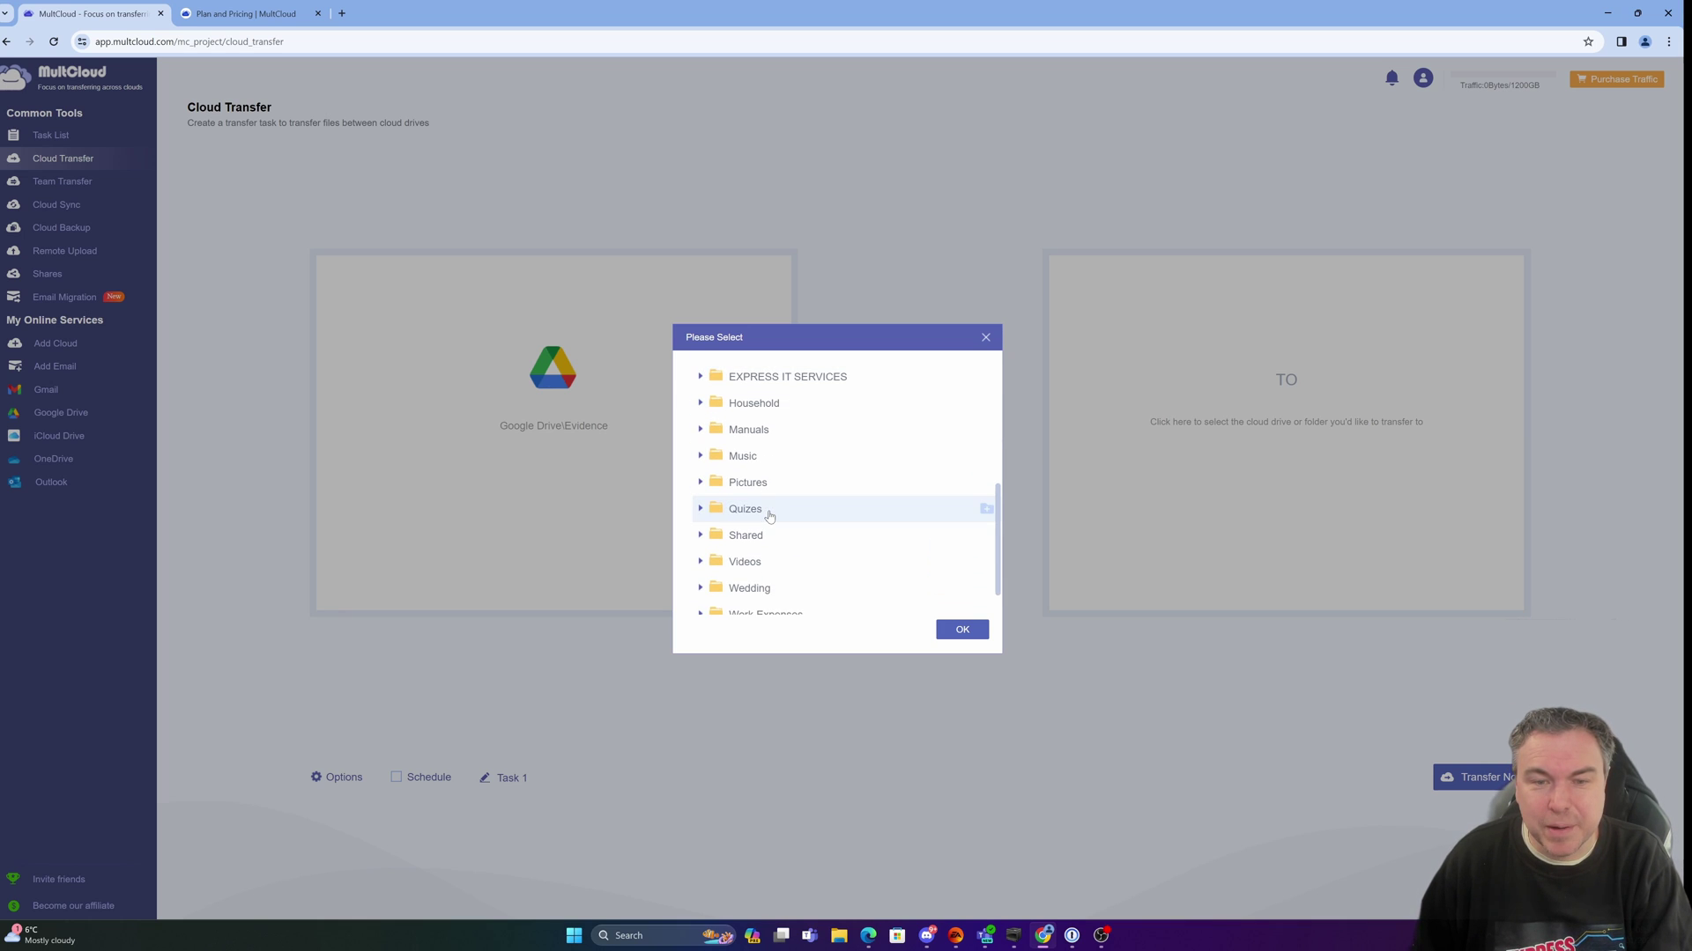
scroll(774, 520, "up", 5)
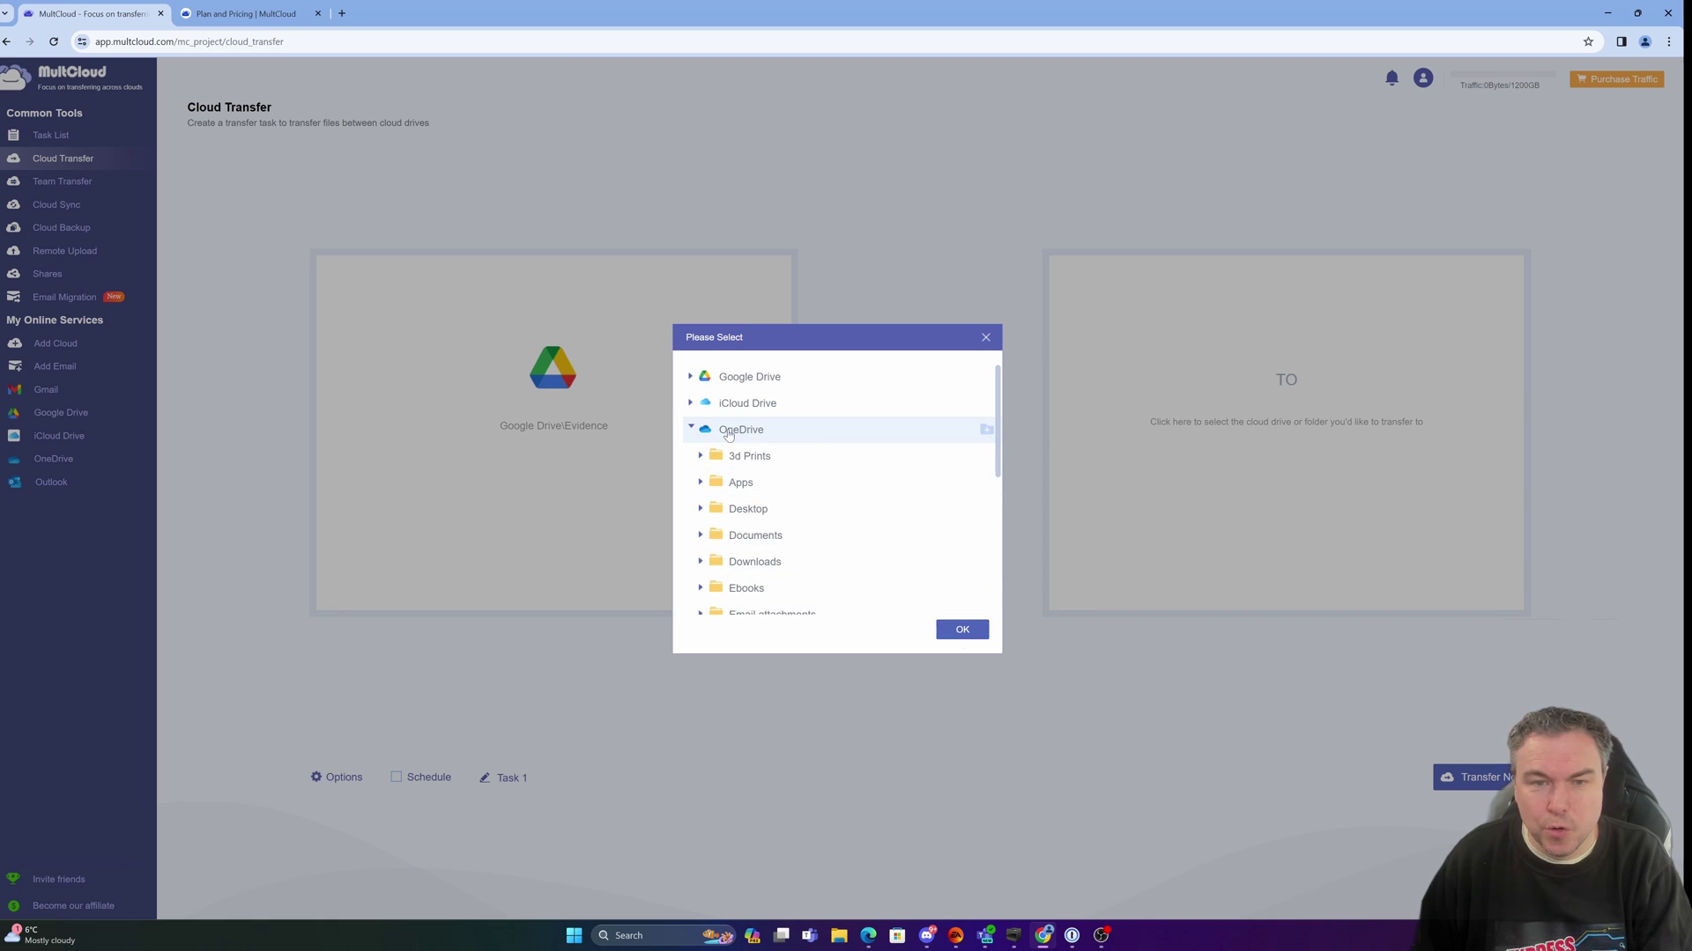
scroll(913, 478, "down", 2)
scroll(912, 474, "up", 2)
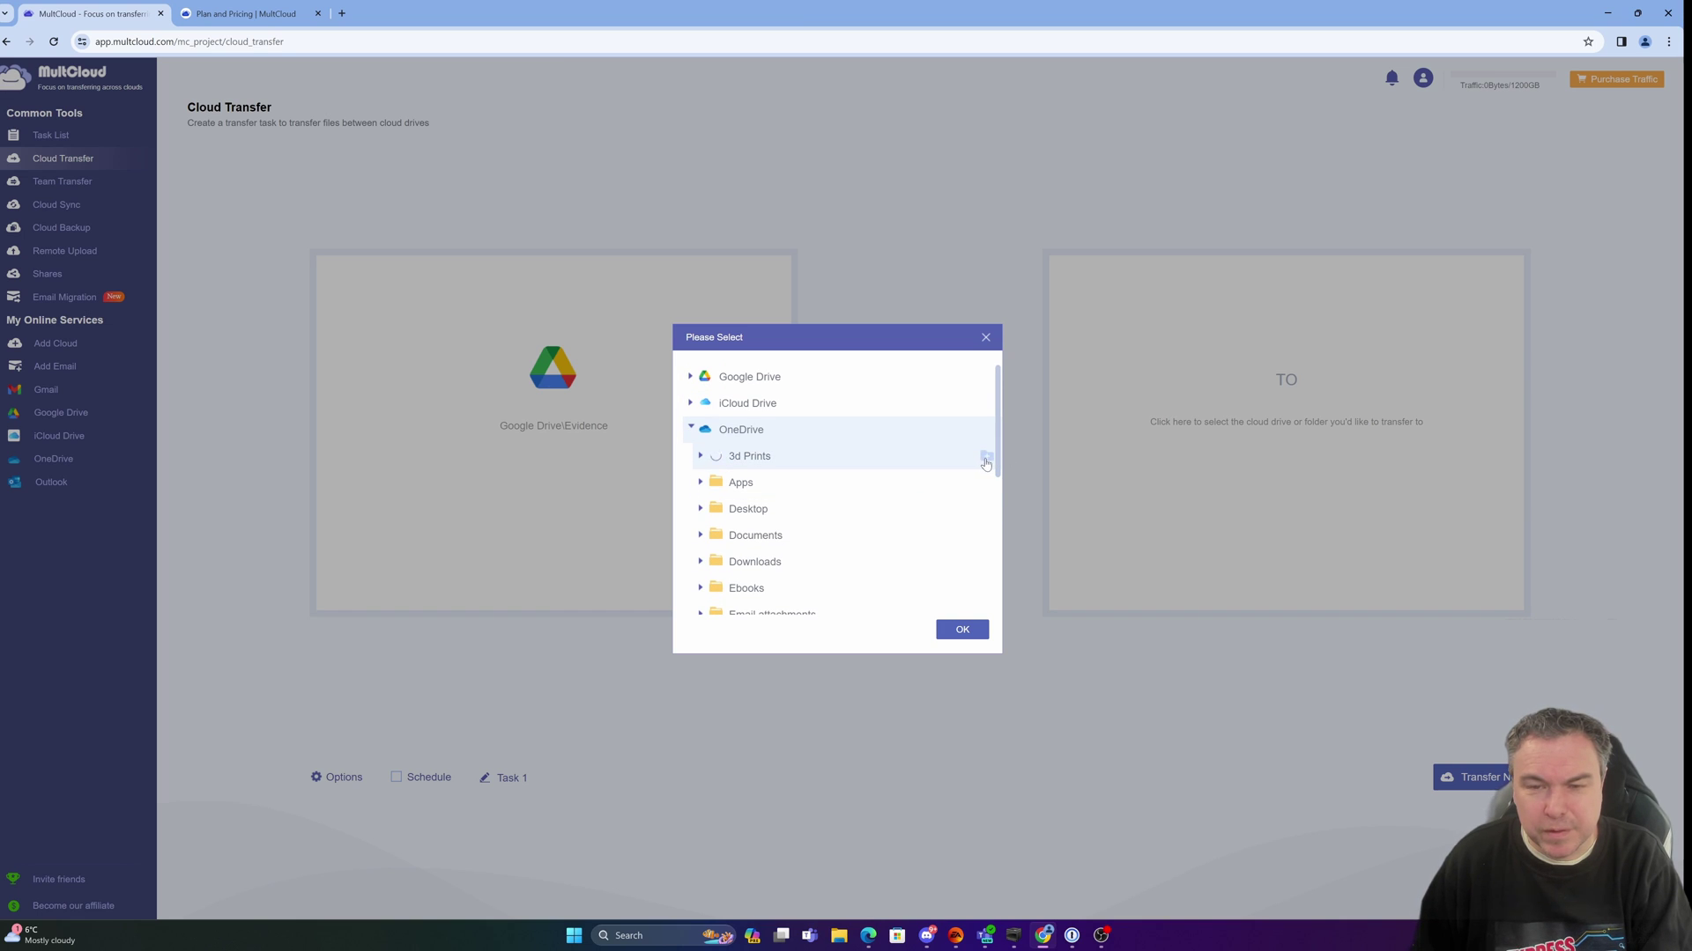
left_click(803, 467)
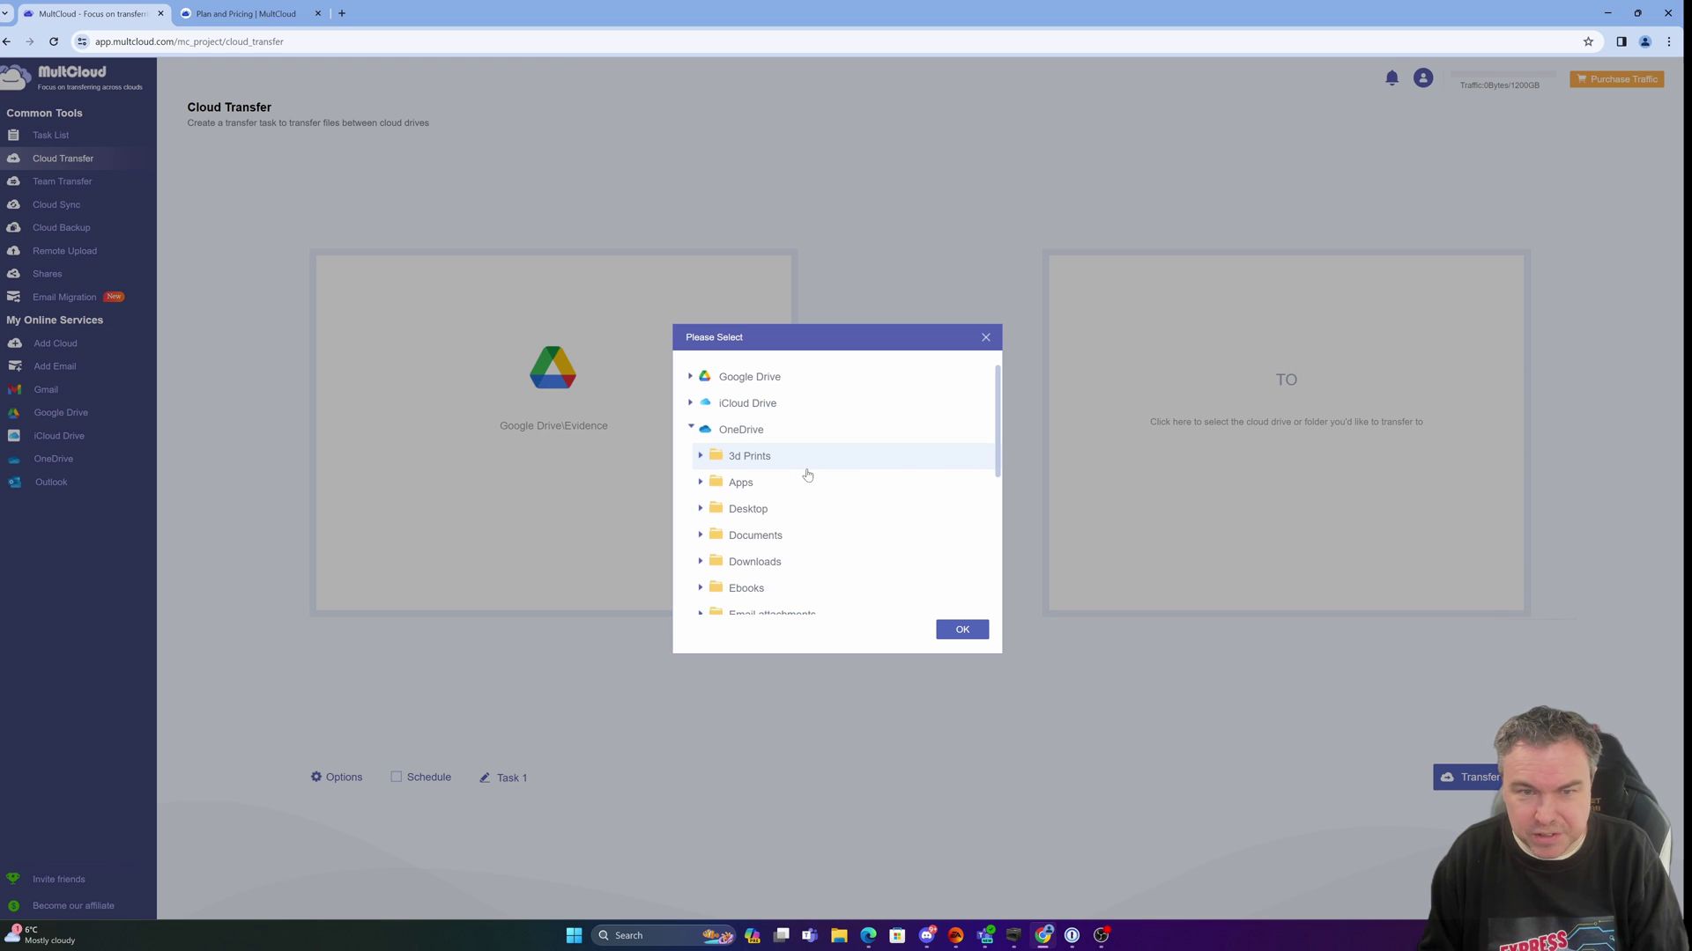
scroll(797, 525, "down", 1)
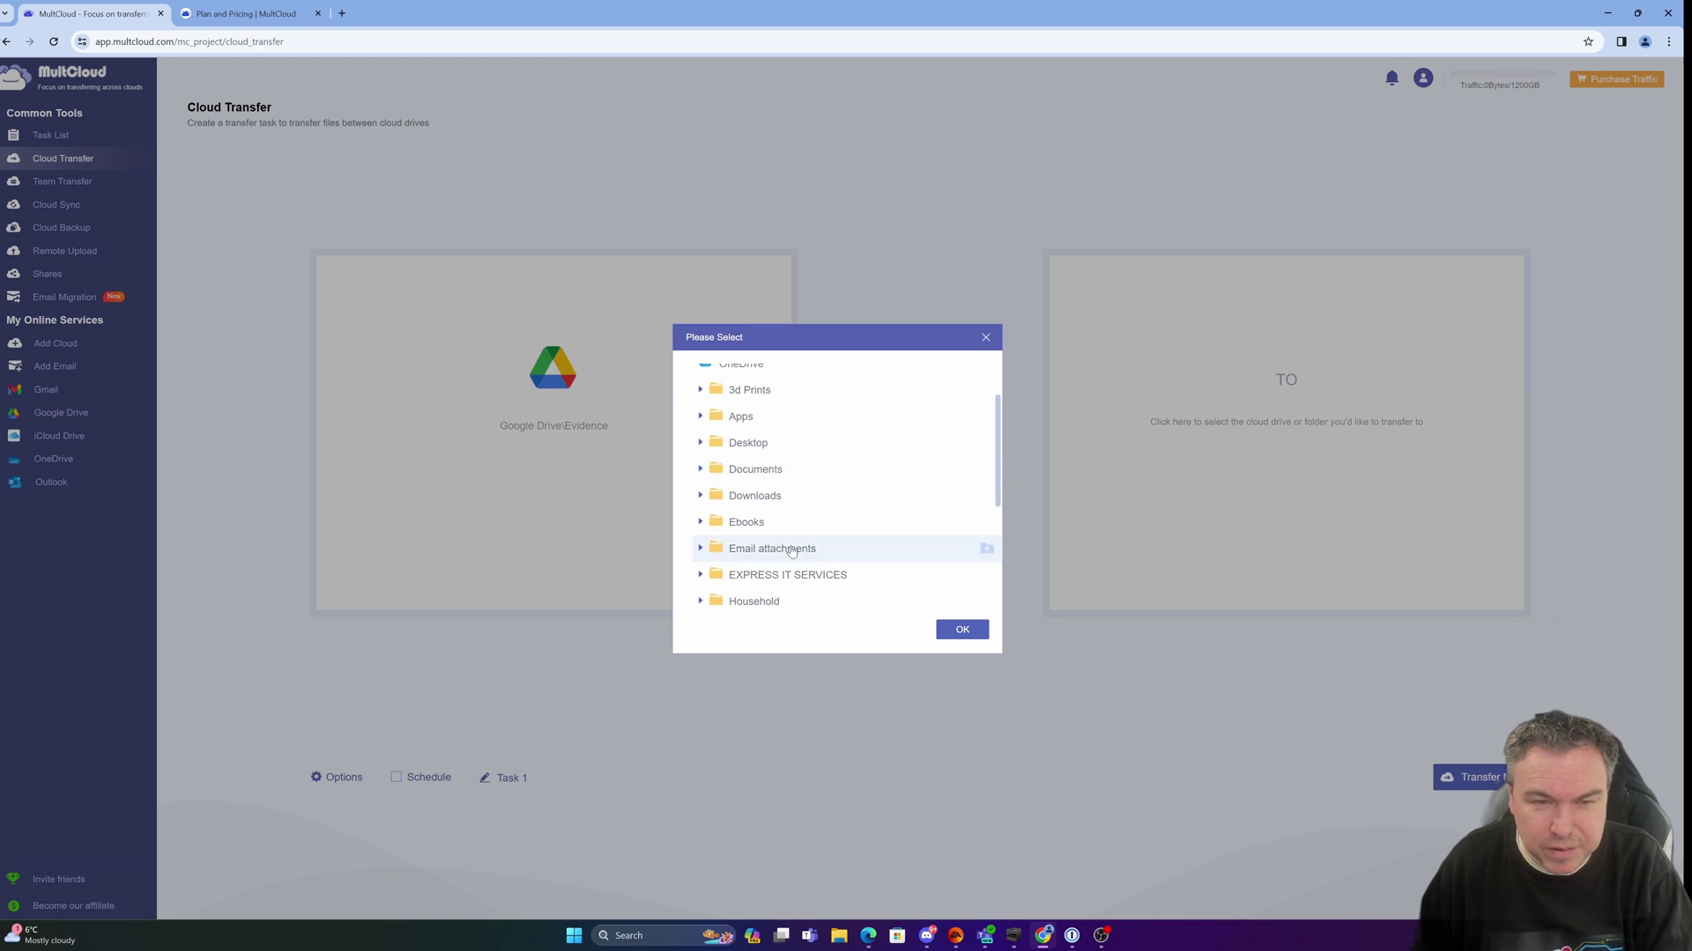
left_click(762, 523)
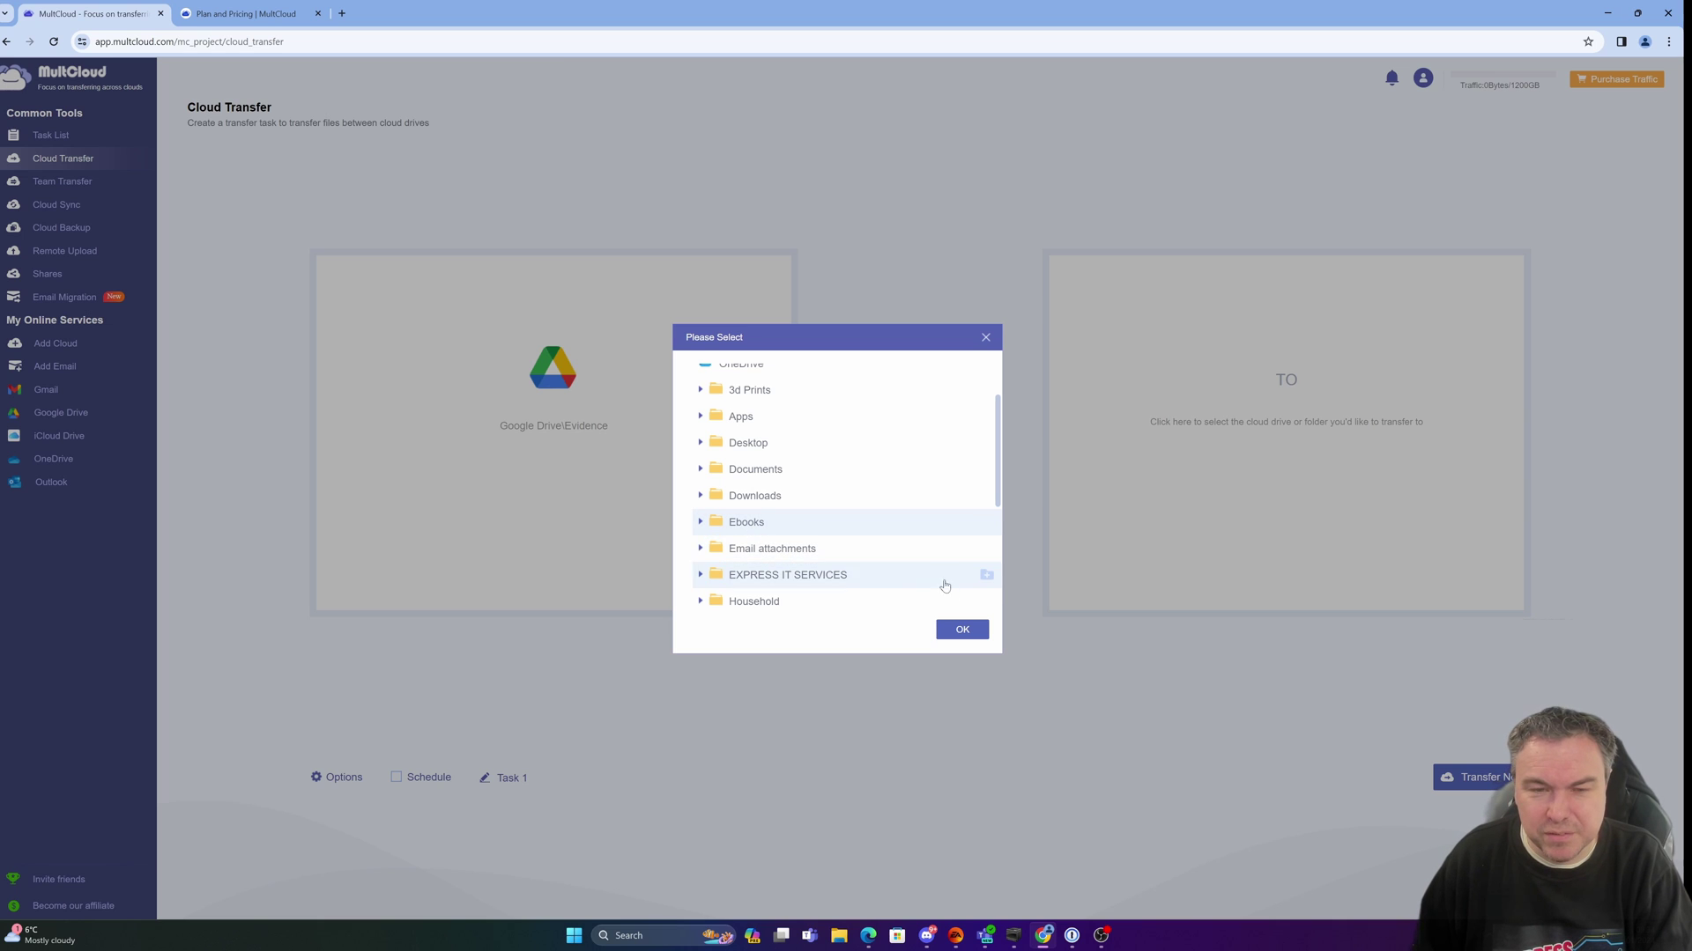
left_click(961, 630)
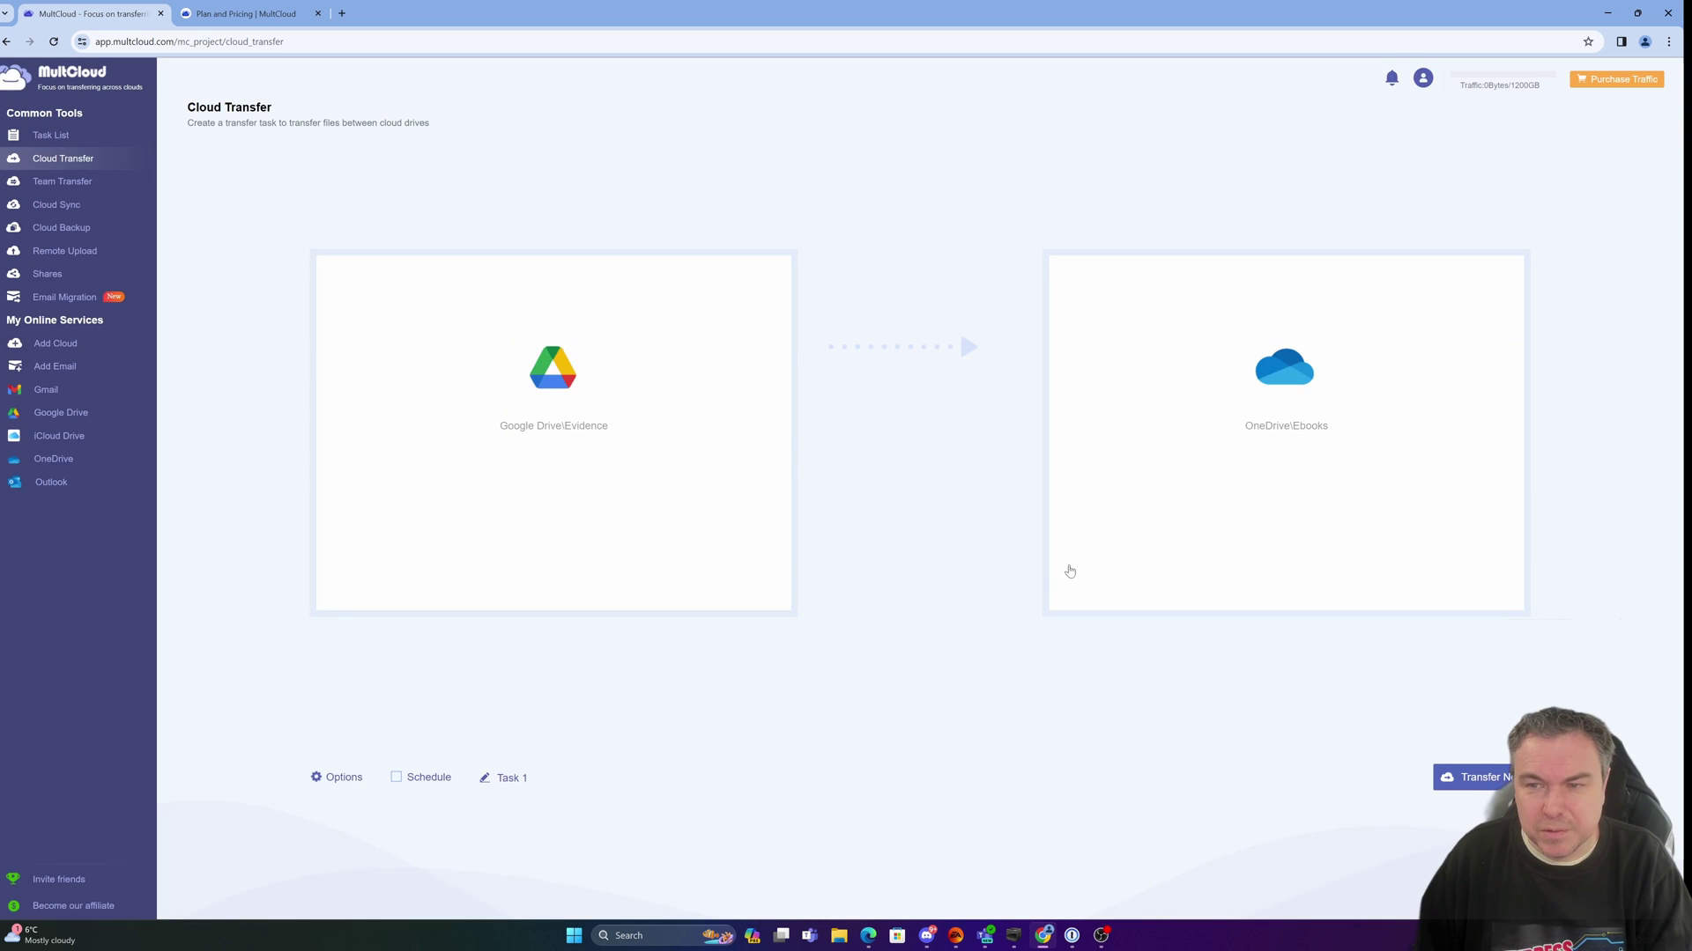
Start the Evidence-to-Ebooks transfer and watch Task 1 reach Success in the Task List
left_click(1498, 782)
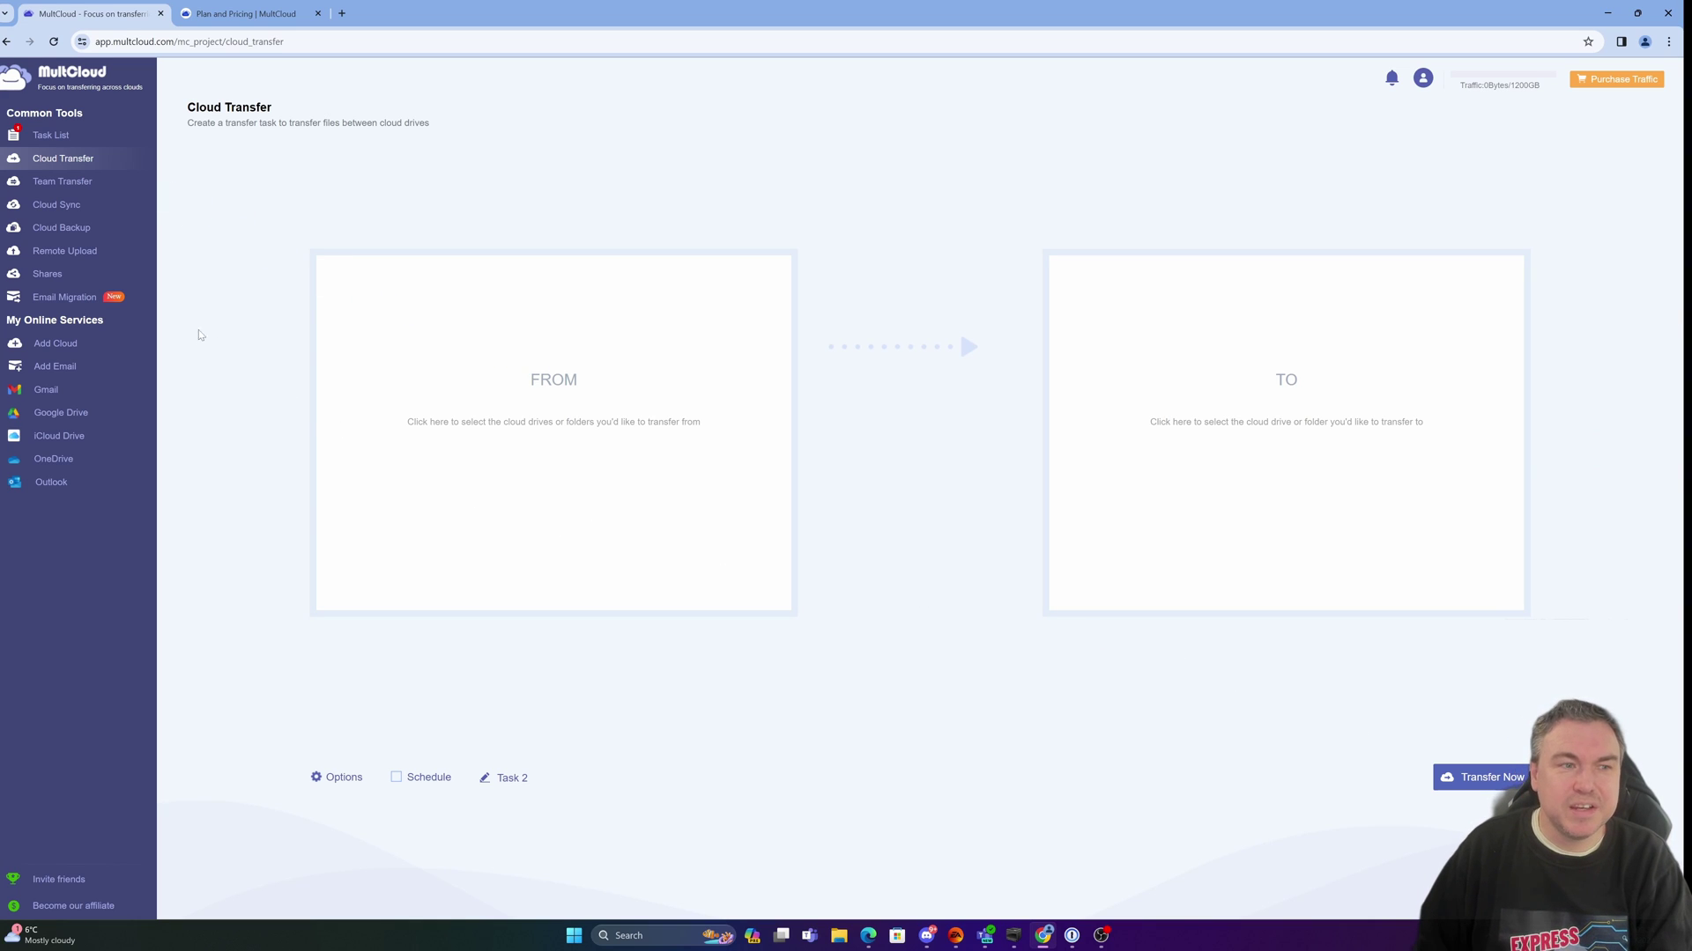
left_click(66, 137)
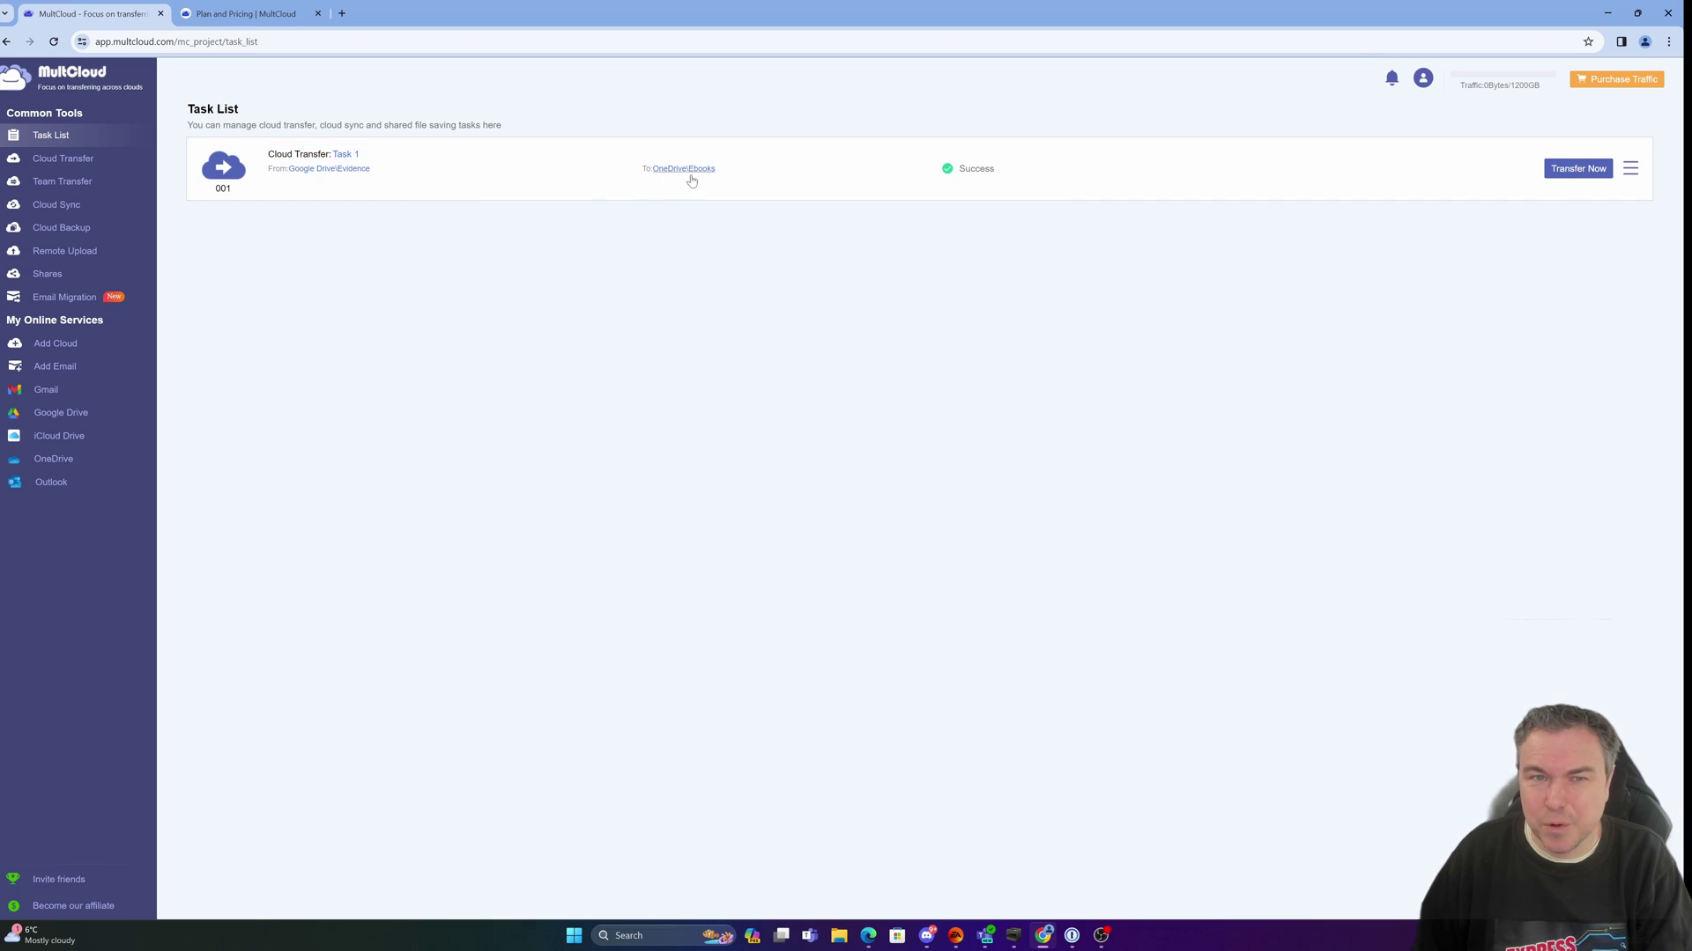
Verify in File Explorer that OneDrive\Ebooks\Evidence holds the 19 transferred files, then close it
left_click(840, 935)
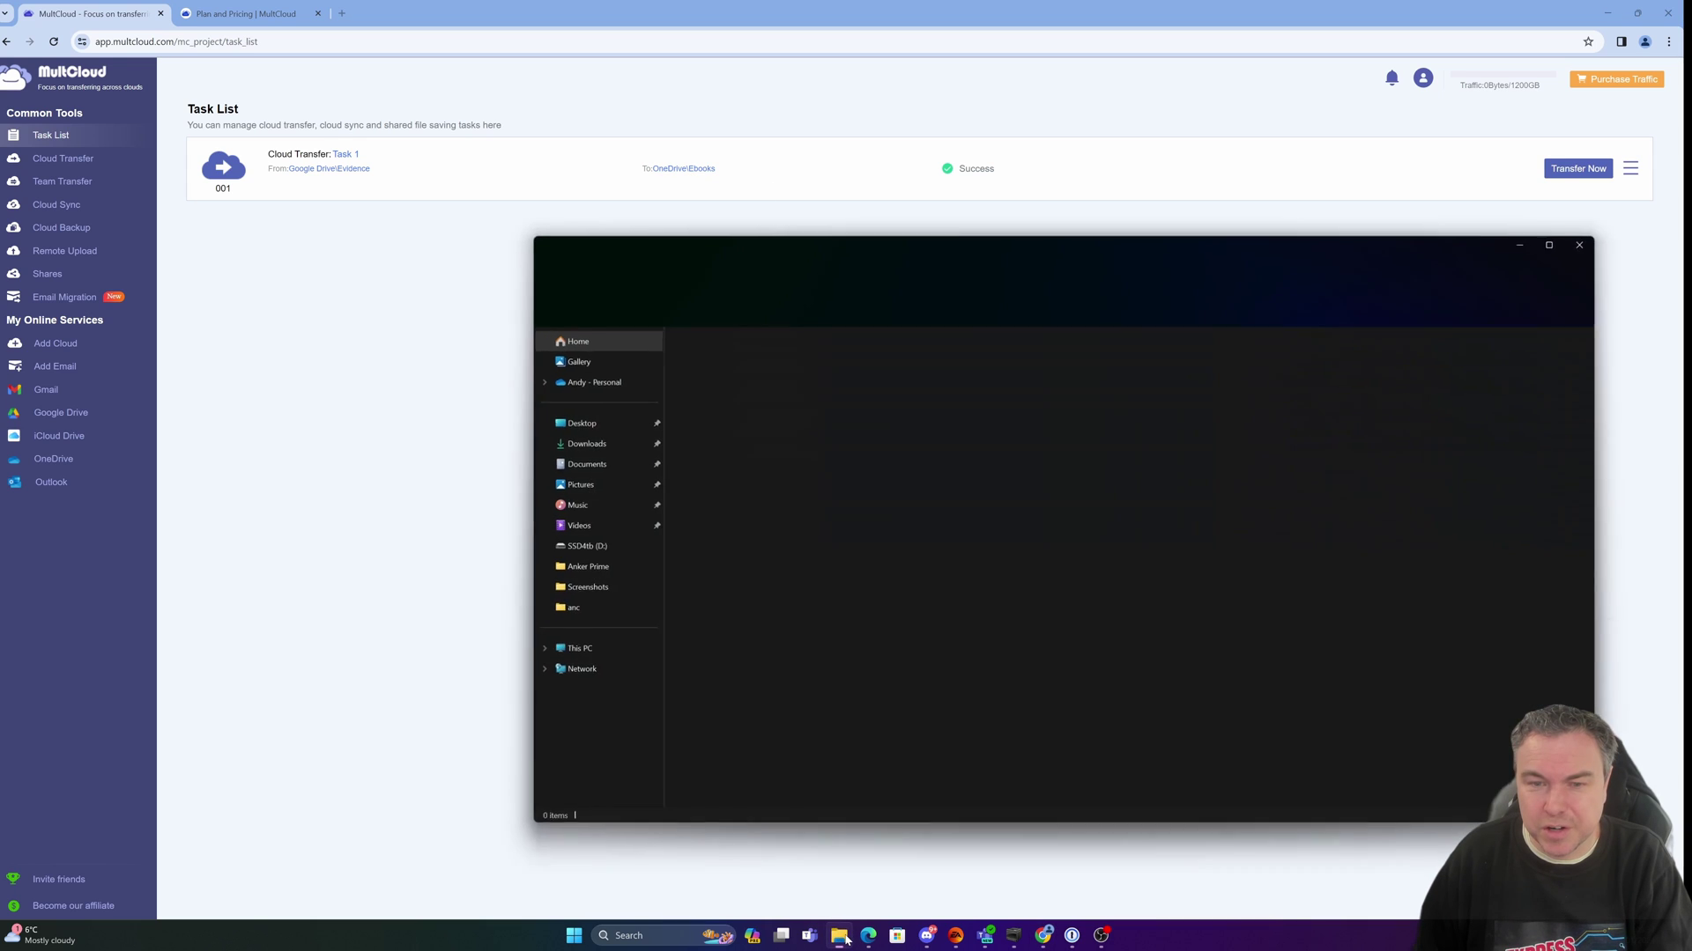
left_click(578, 381)
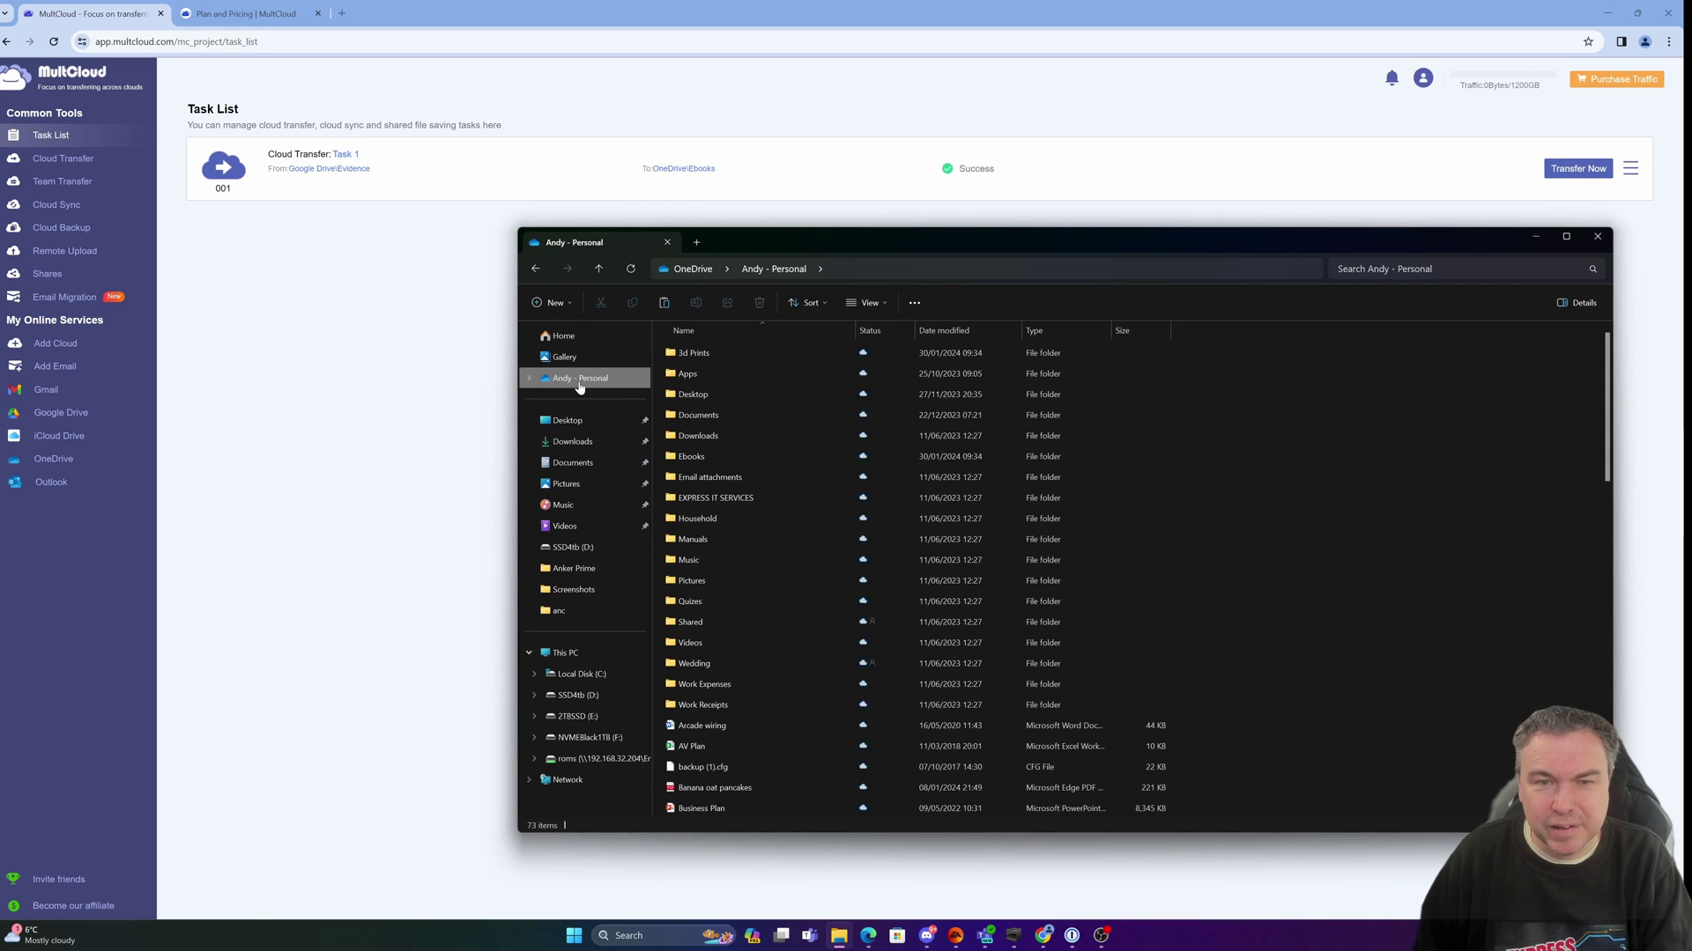
double_click(698, 456)
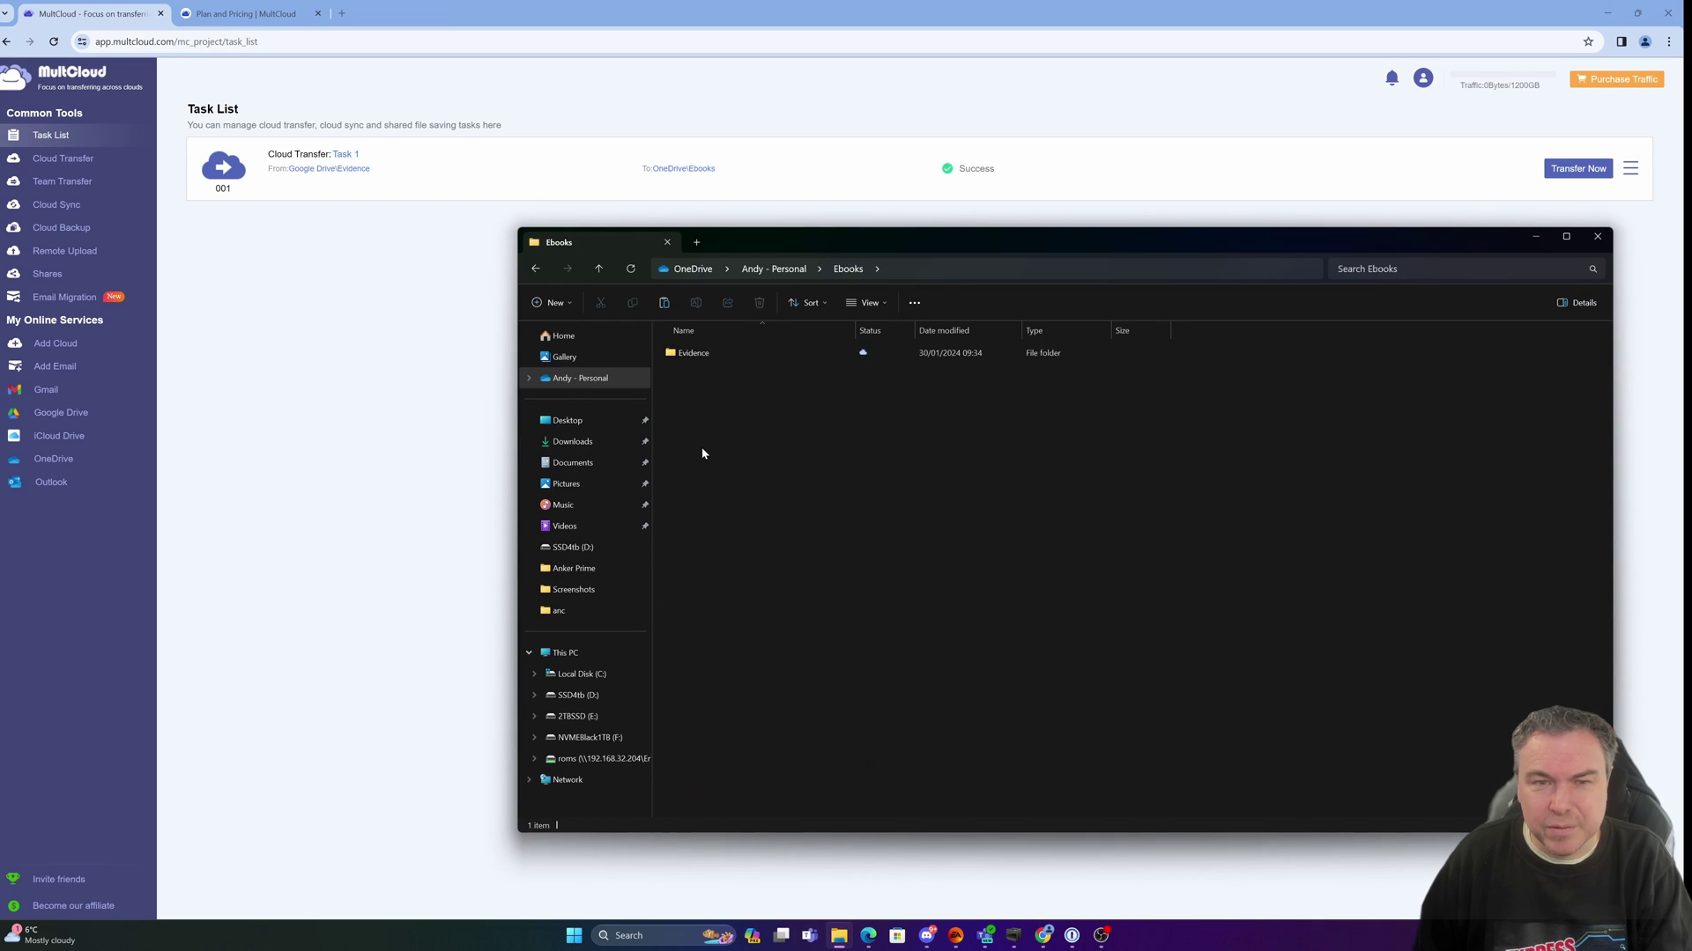
double_click(691, 357)
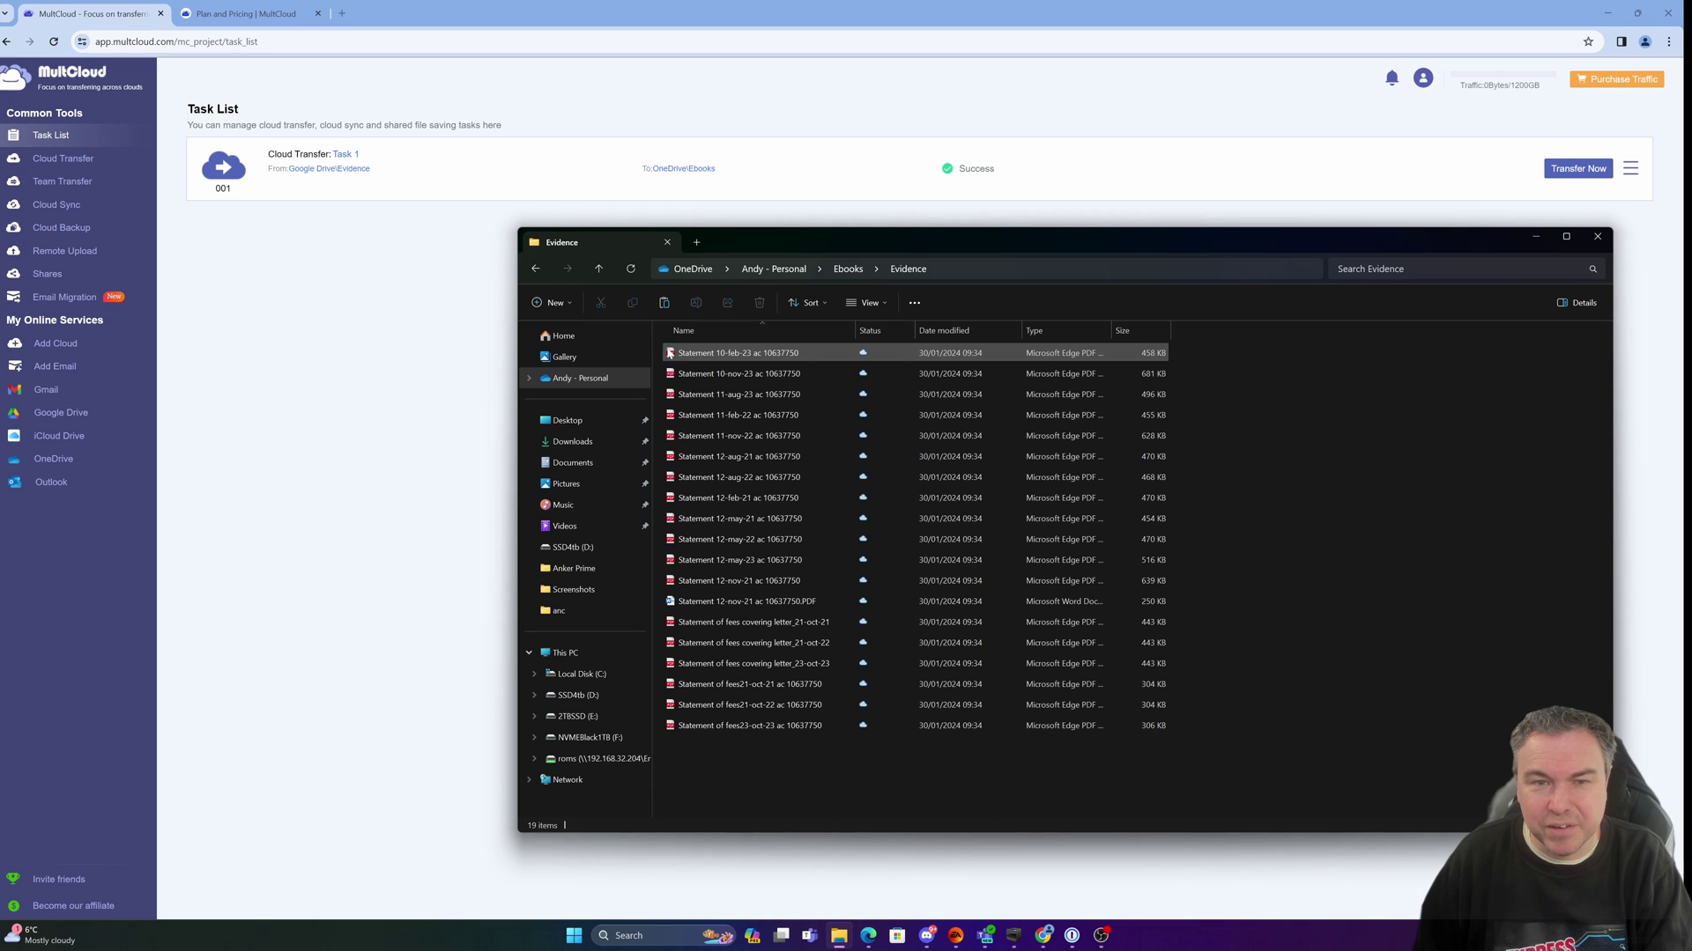
left_click(533, 271)
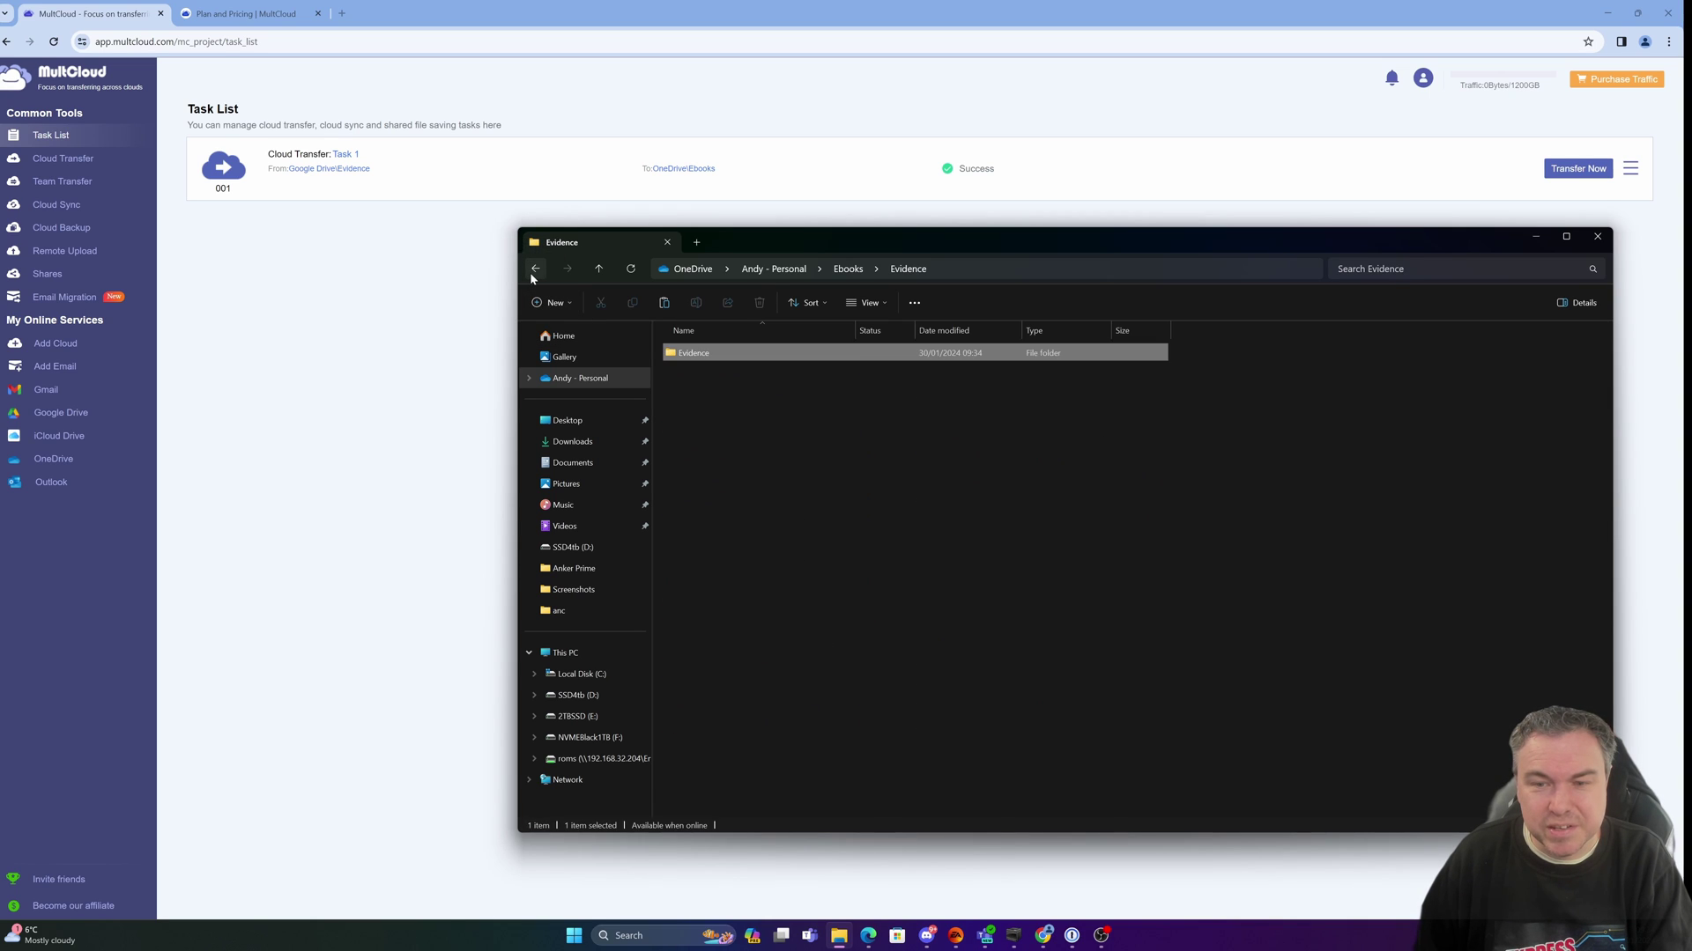
left_click(1536, 236)
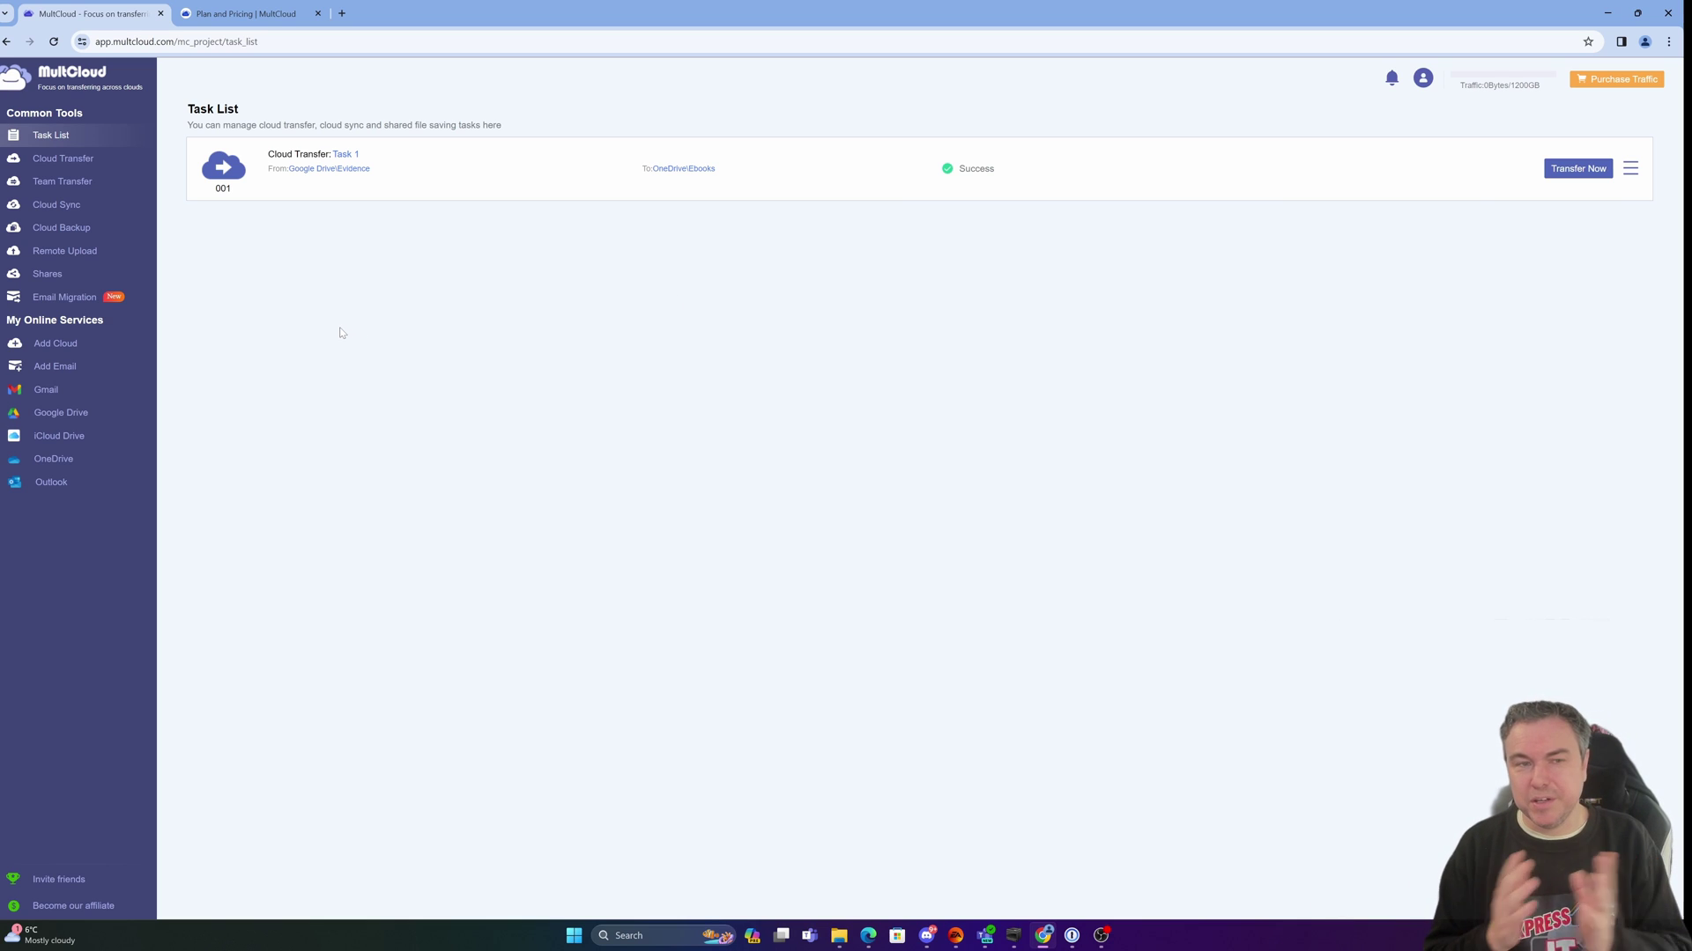
Look over the Team Transfer page, then open Cloud Sync with a blank Task 2
left_click(90, 184)
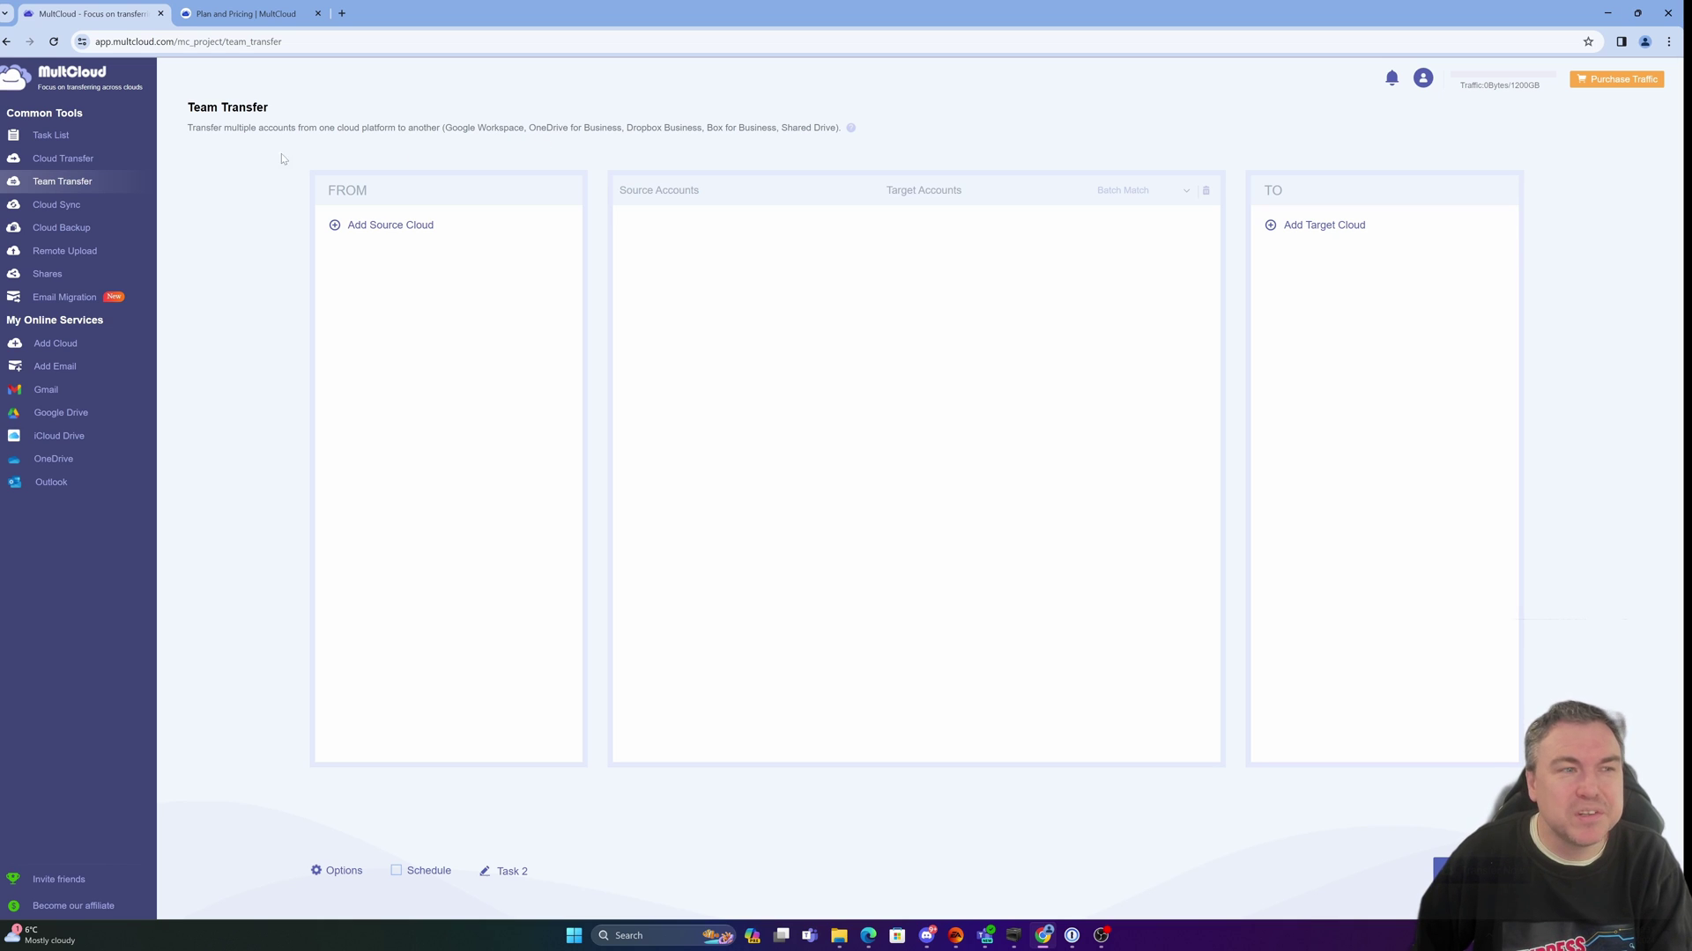
left_click(58, 207)
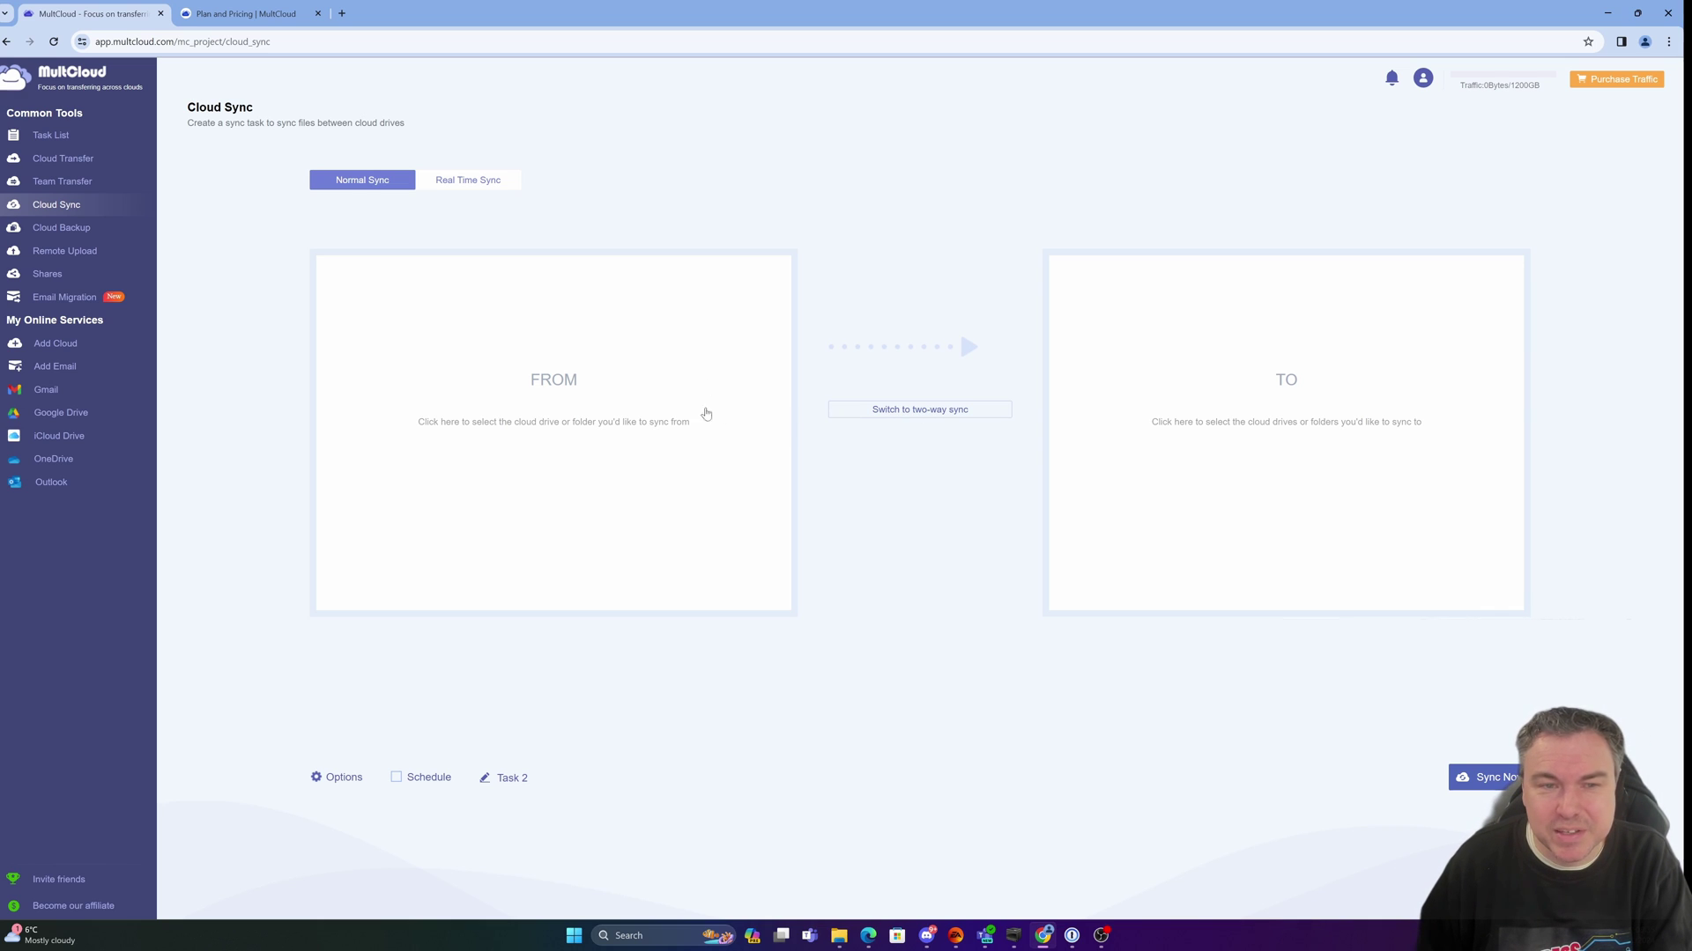
Set Google Drive\Evidence as the sync source
left_click(612, 393)
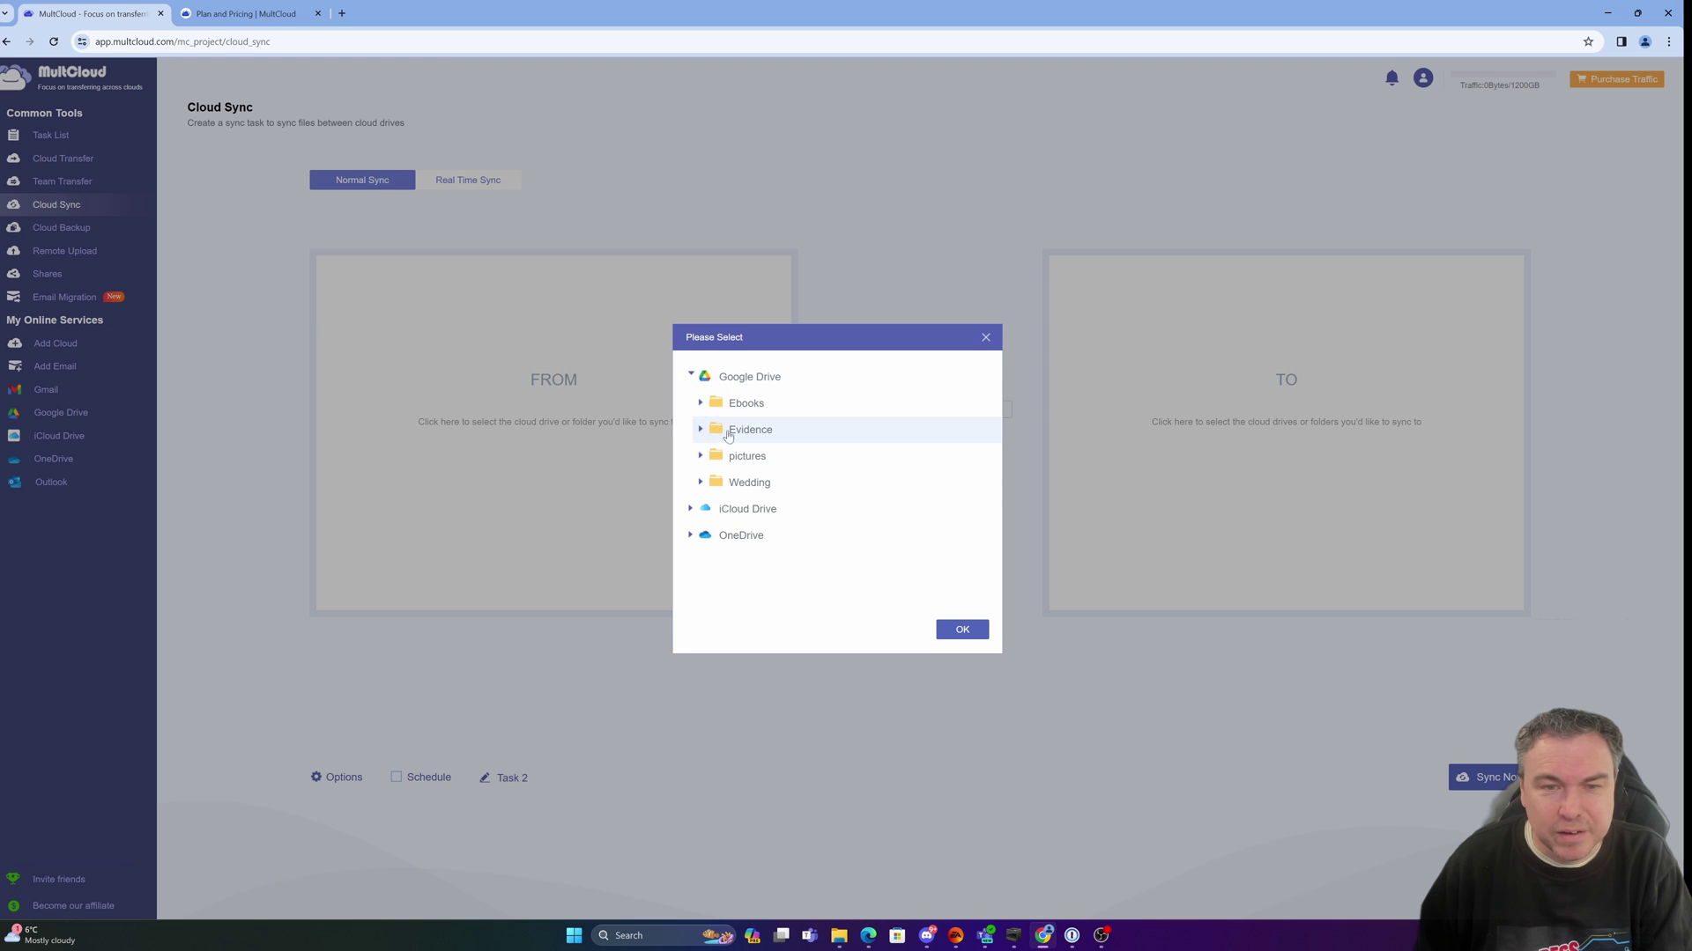
left_click(826, 442)
left_click(969, 633)
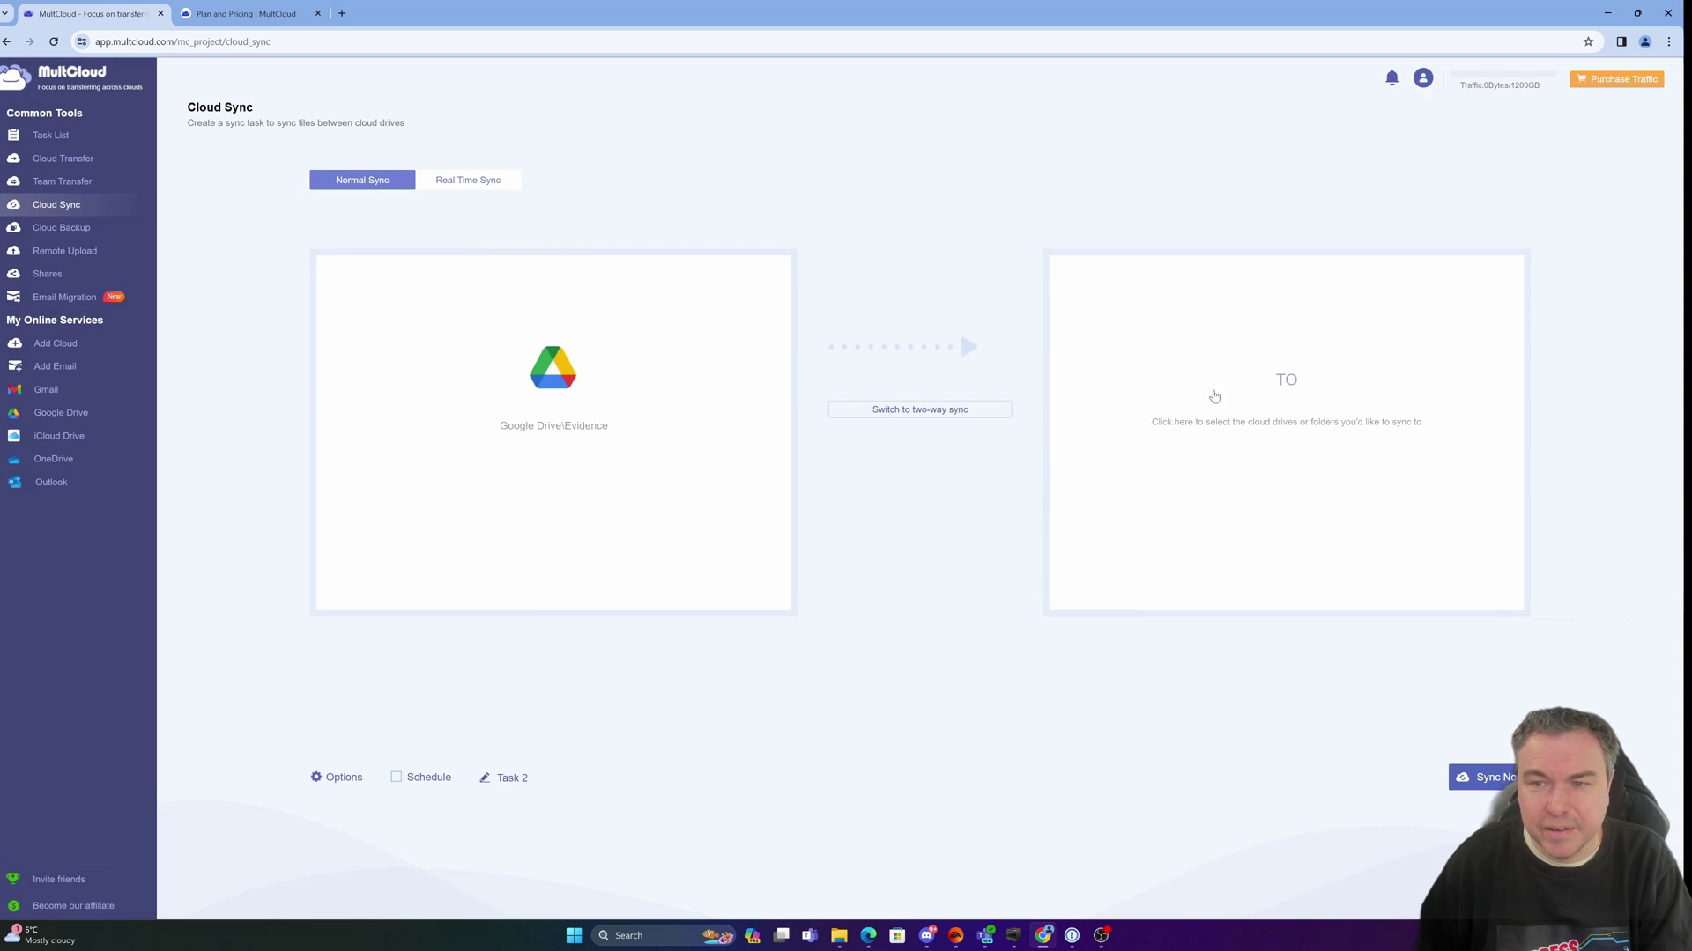
Set OneDrive\Ebooks\Evidence as the sync destination, switch to two-way sync, and start Task 2
left_click(1219, 391)
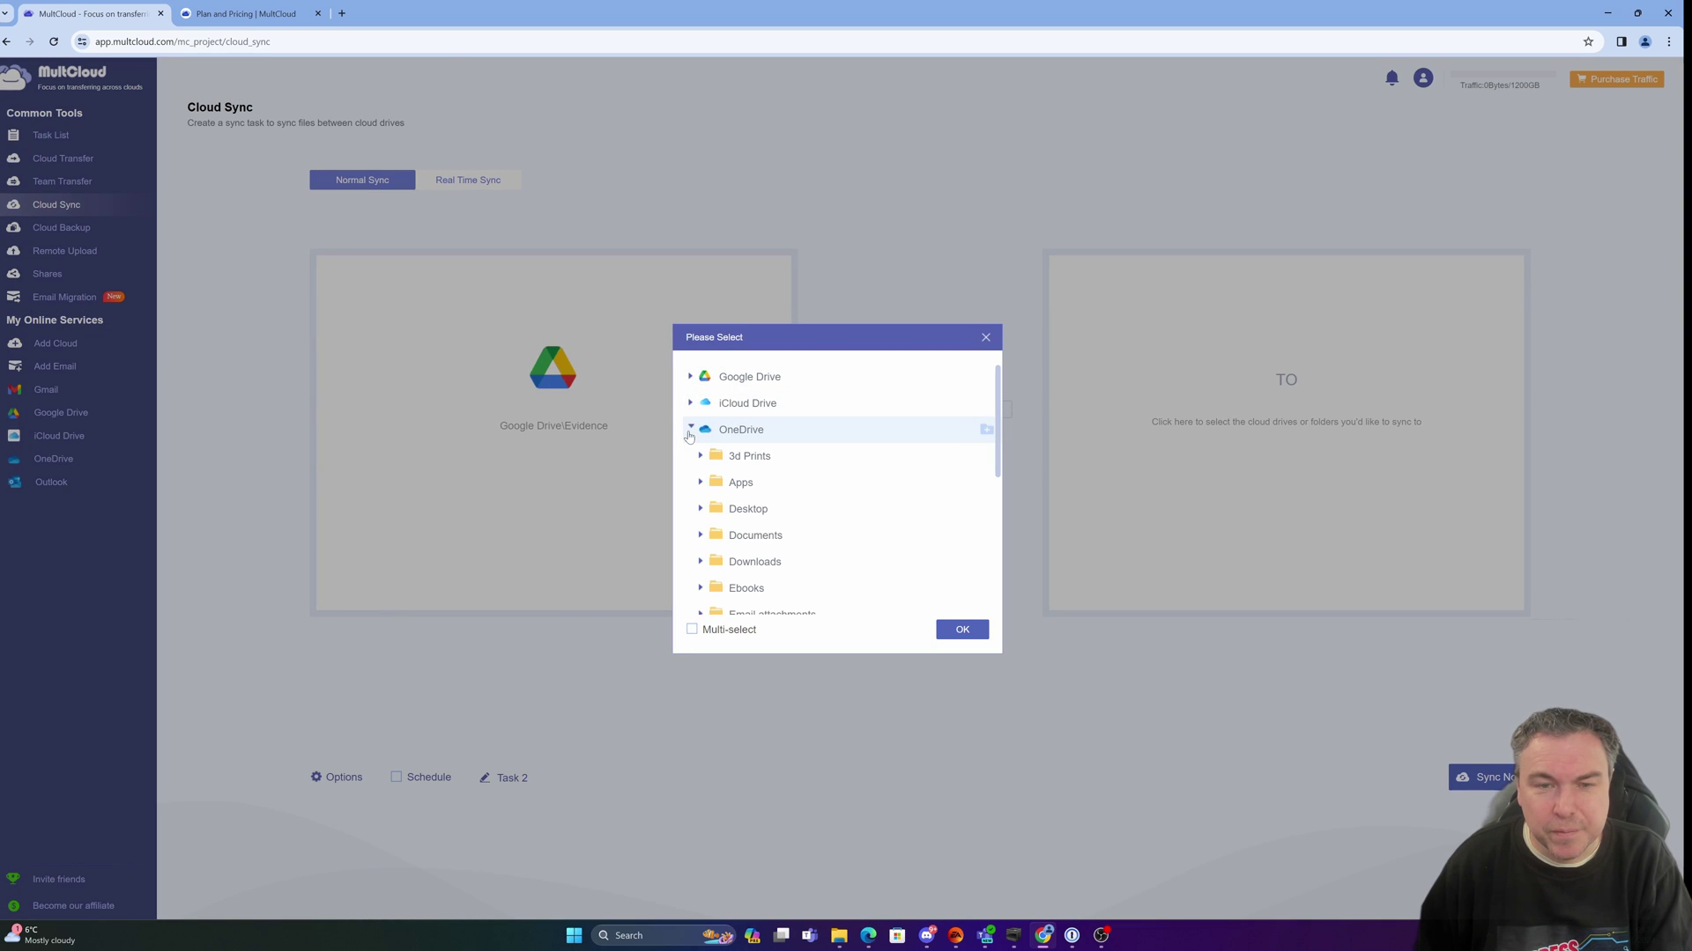
left_click(702, 588)
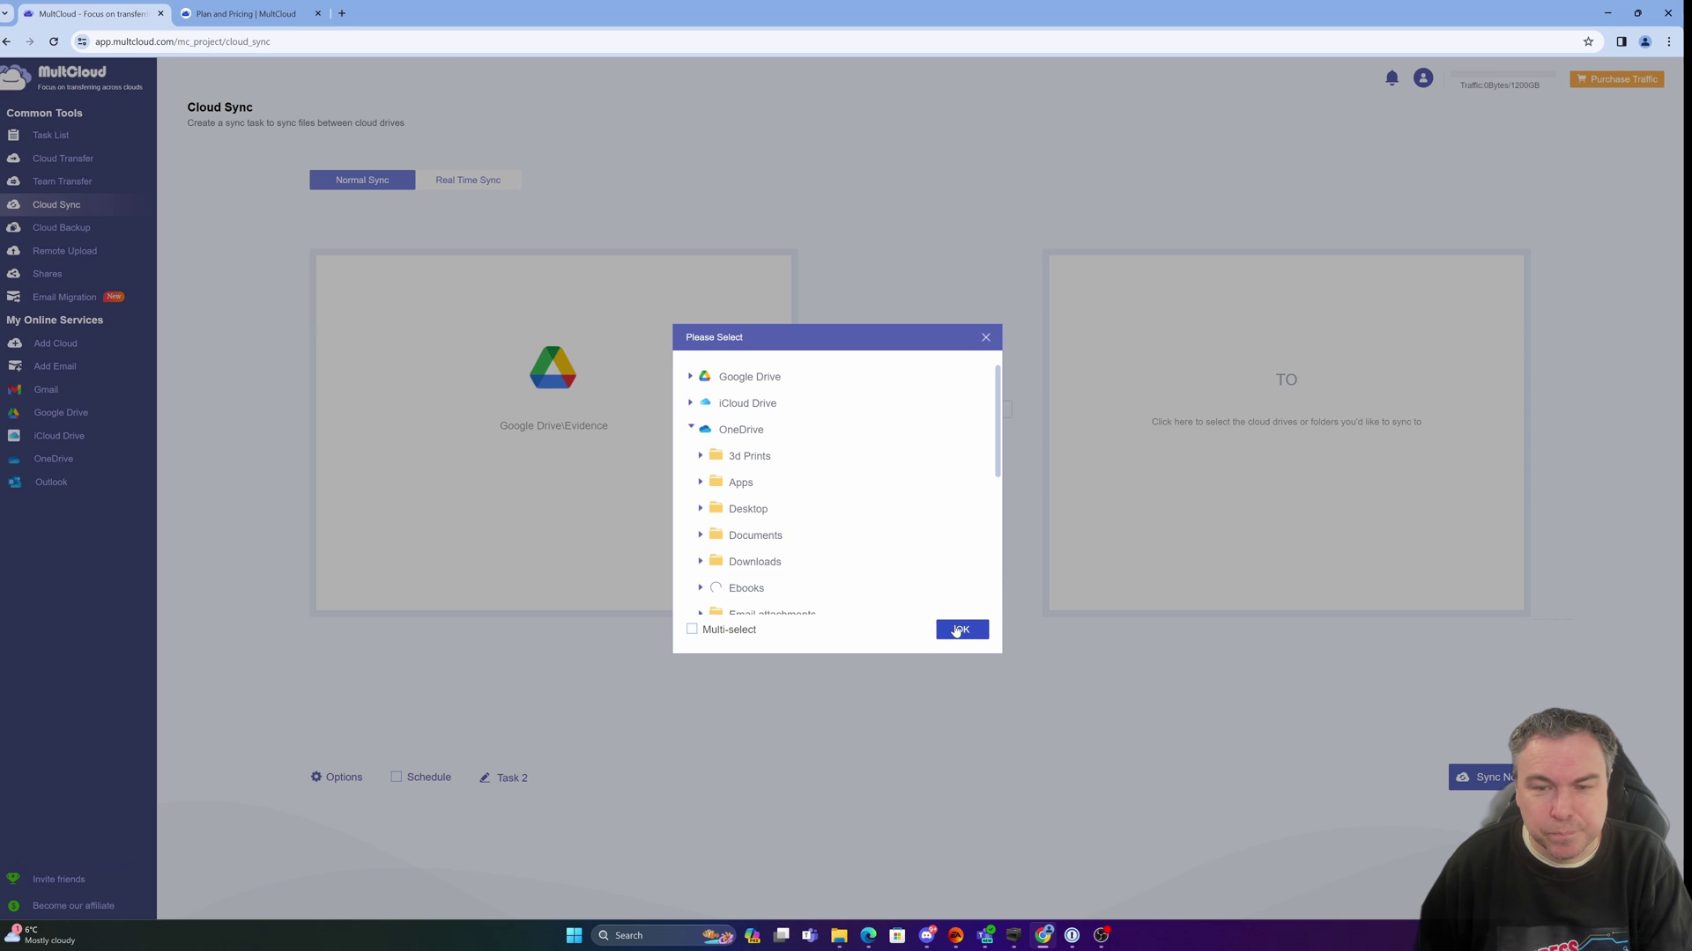
left_click(960, 630)
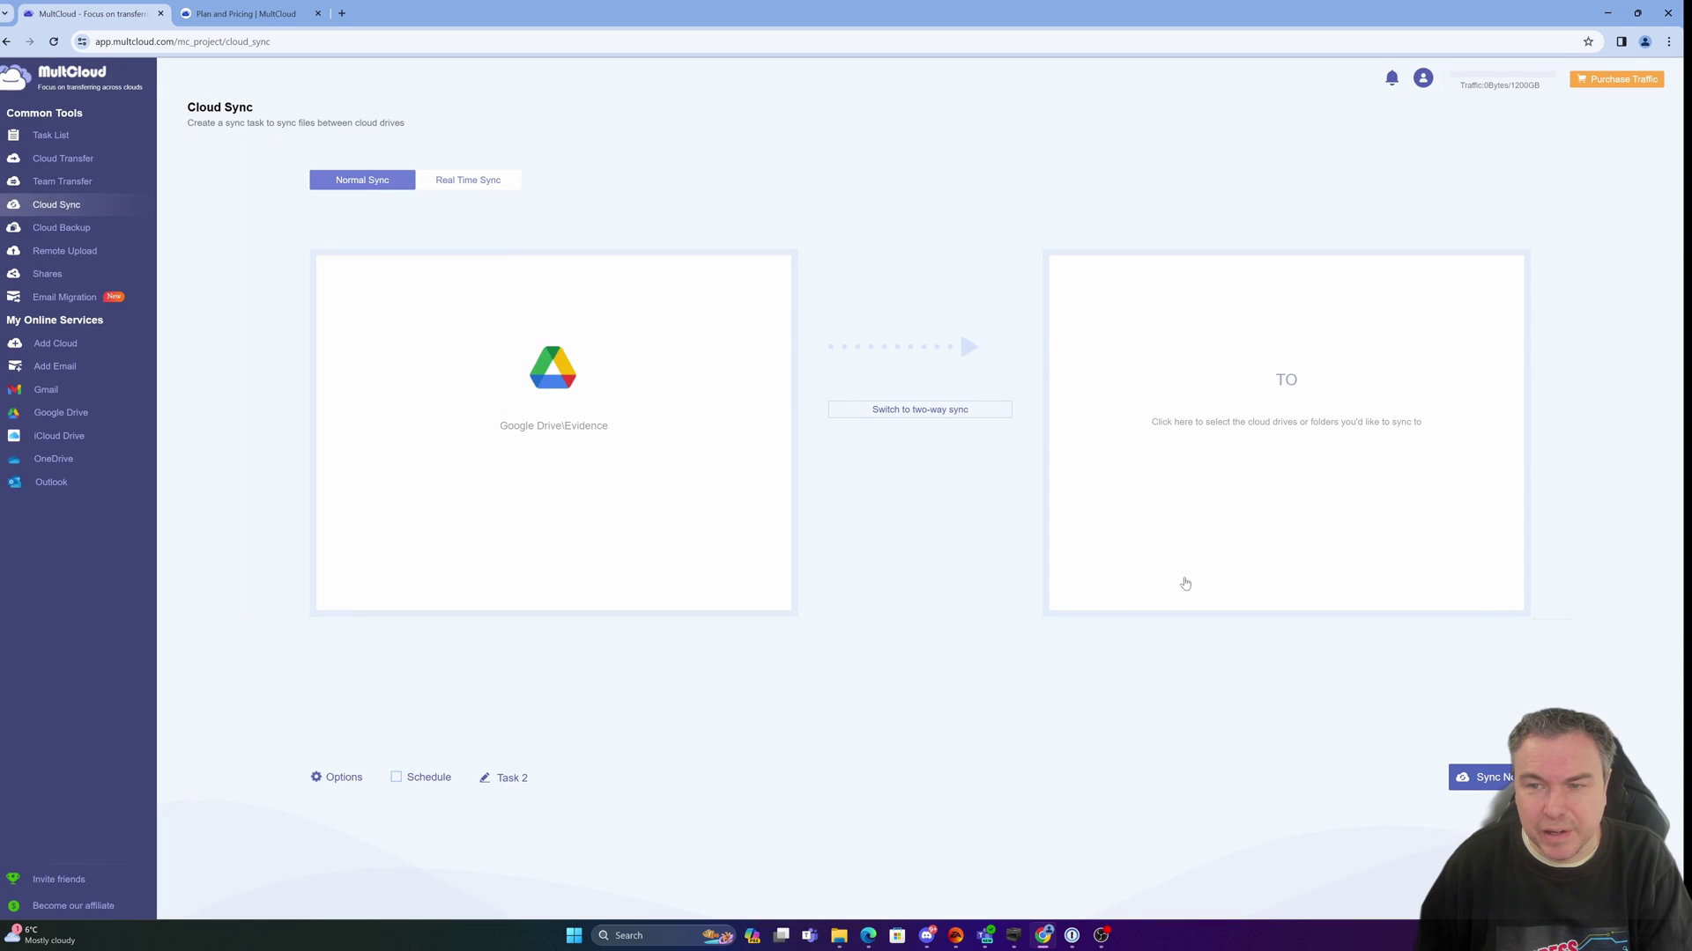
left_click(1238, 458)
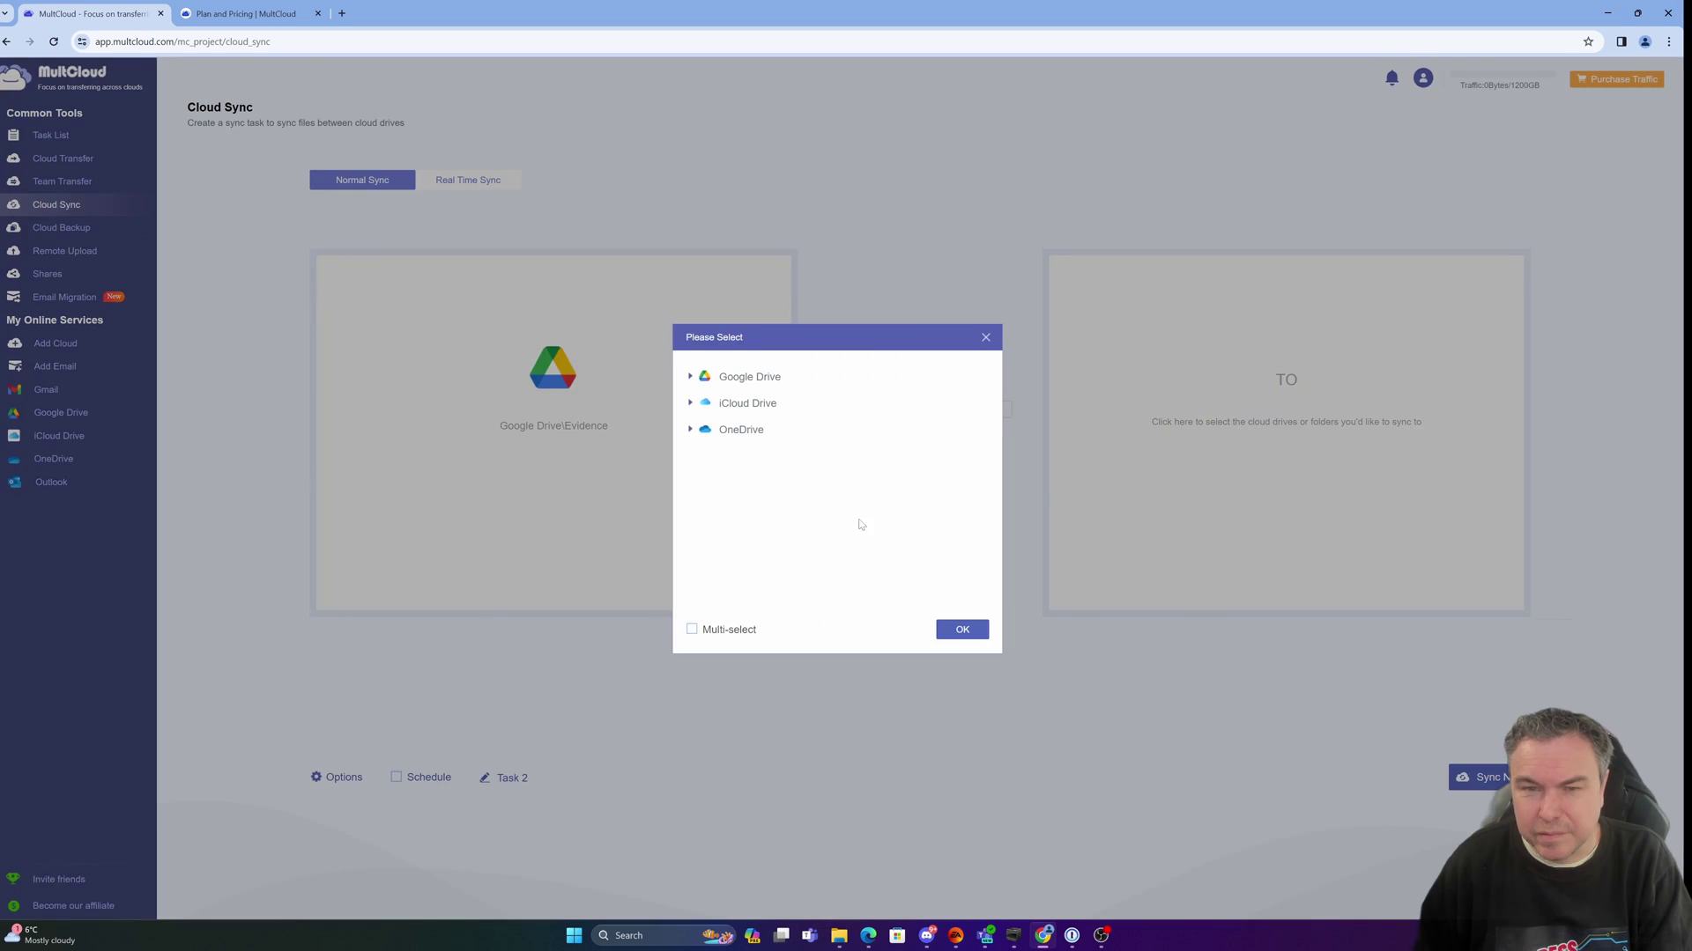
left_click(691, 404)
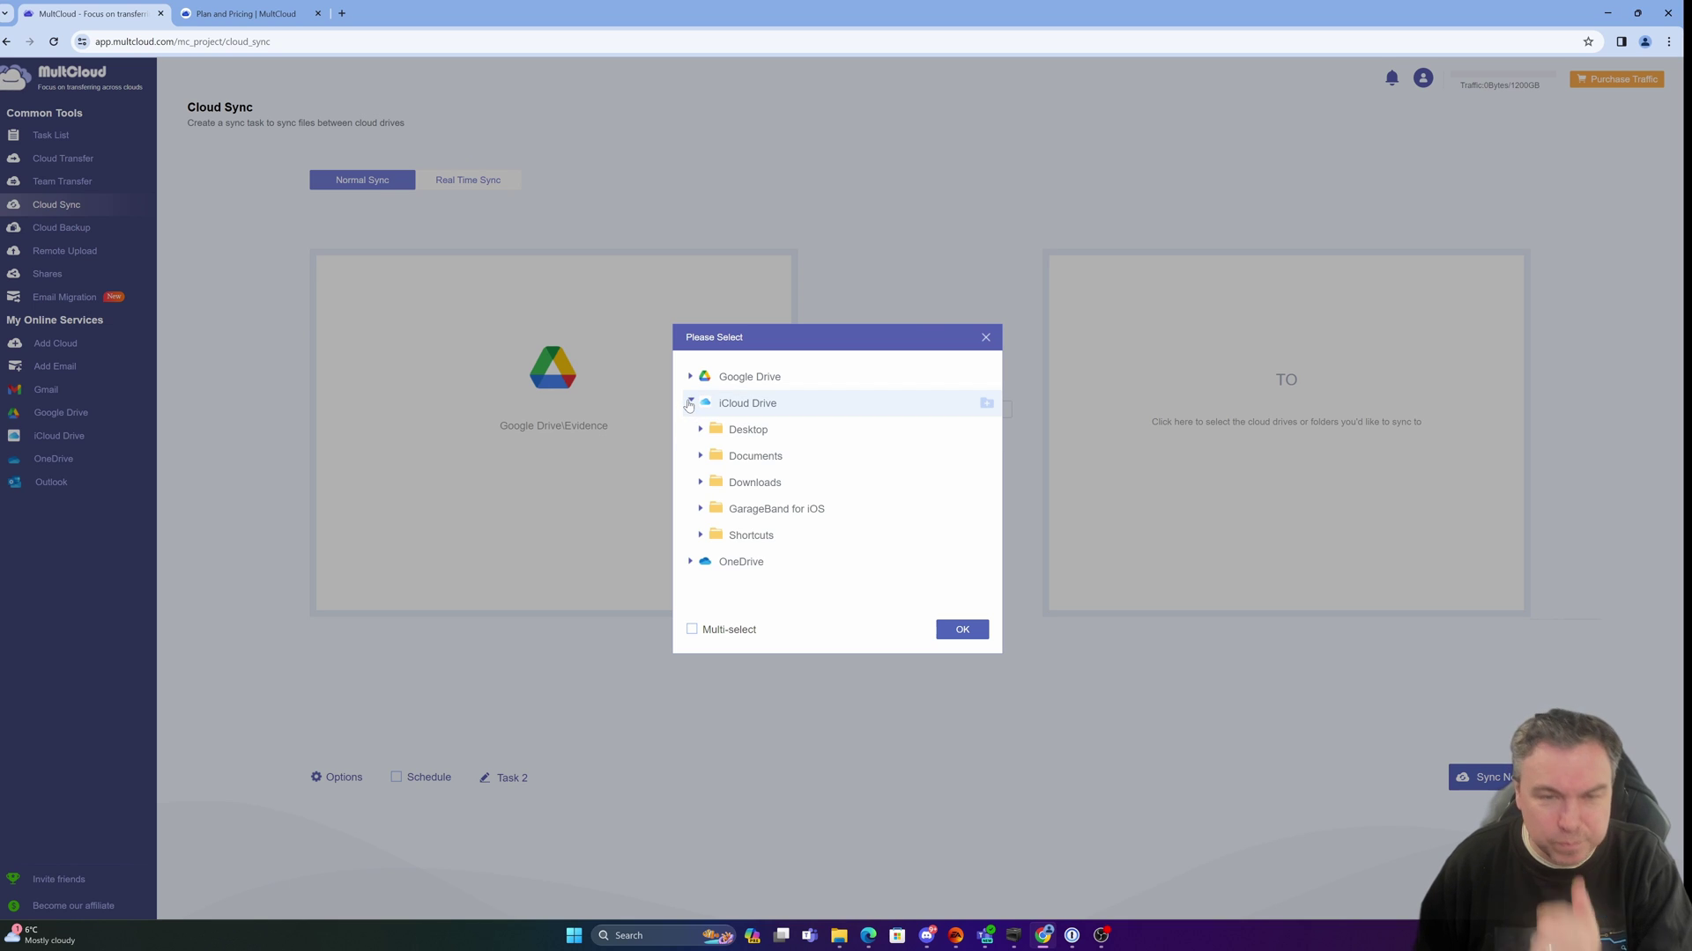
left_click(690, 404)
left_click(689, 430)
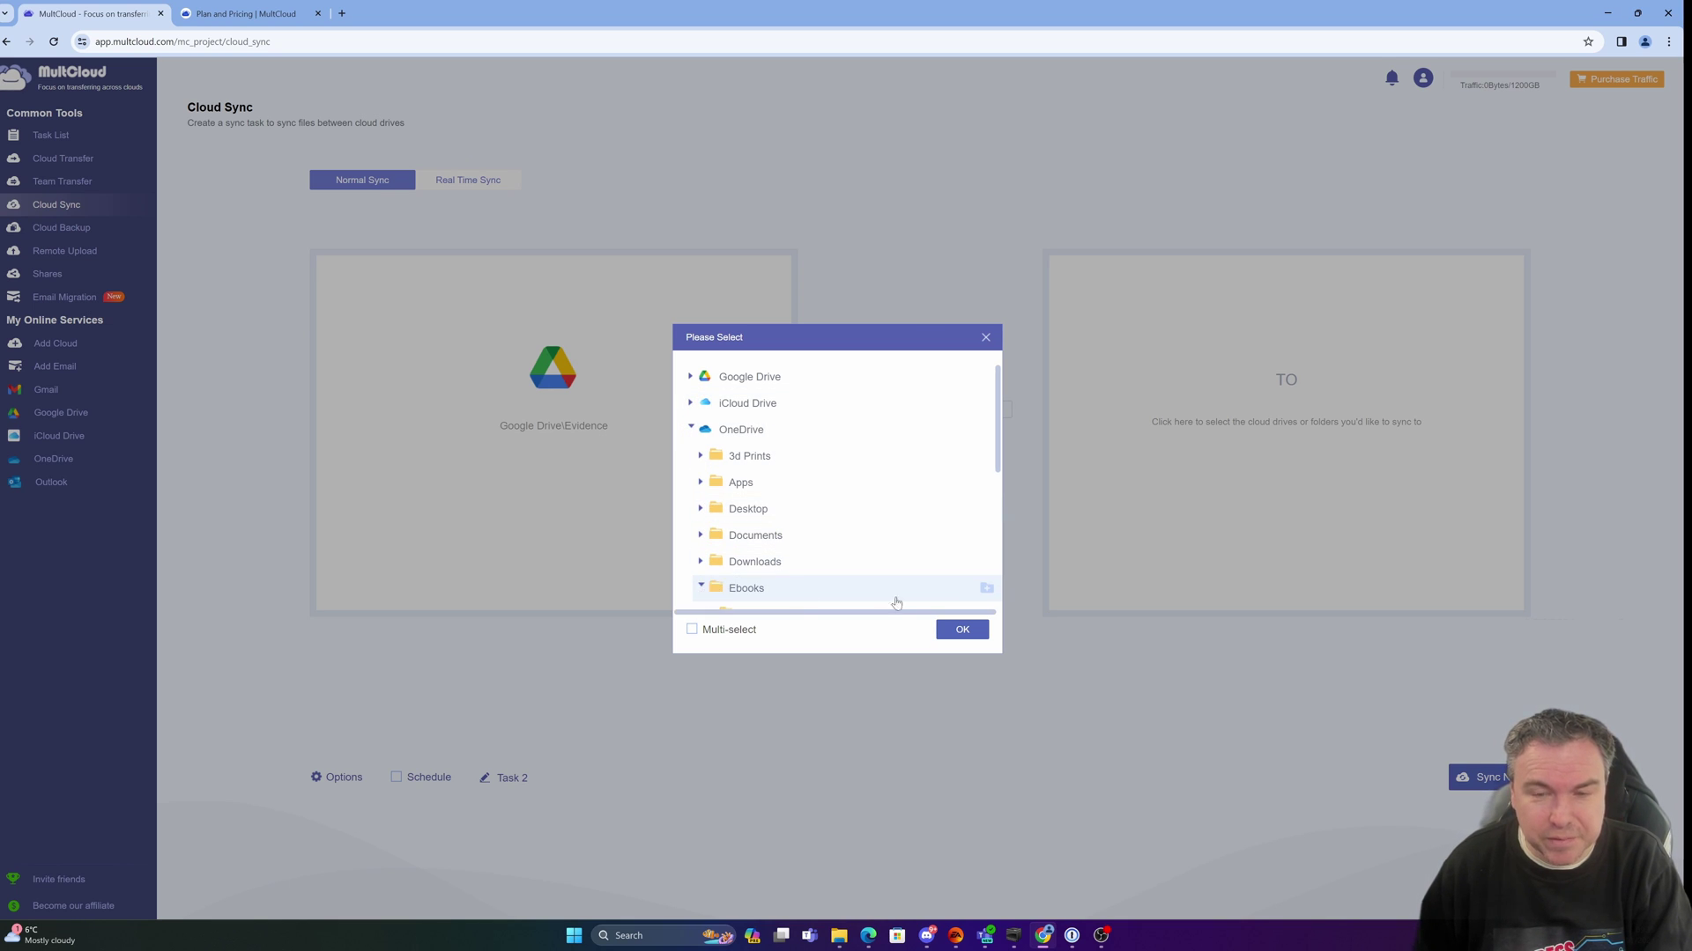
scroll(893, 599, "down", 1)
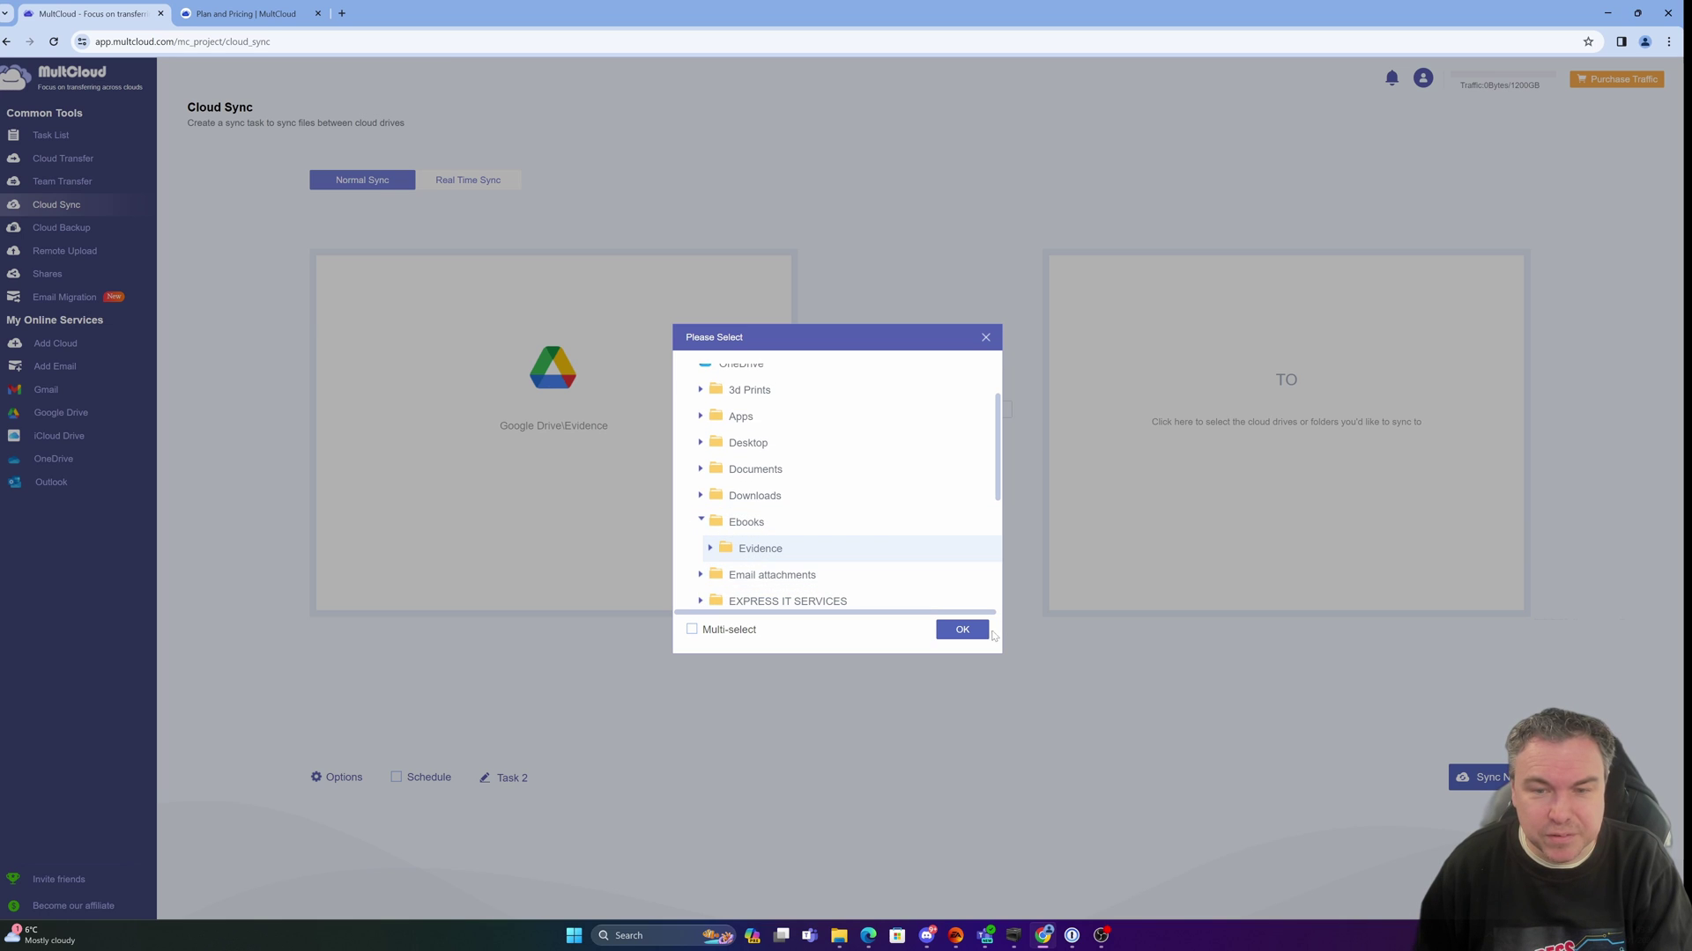
left_click(974, 635)
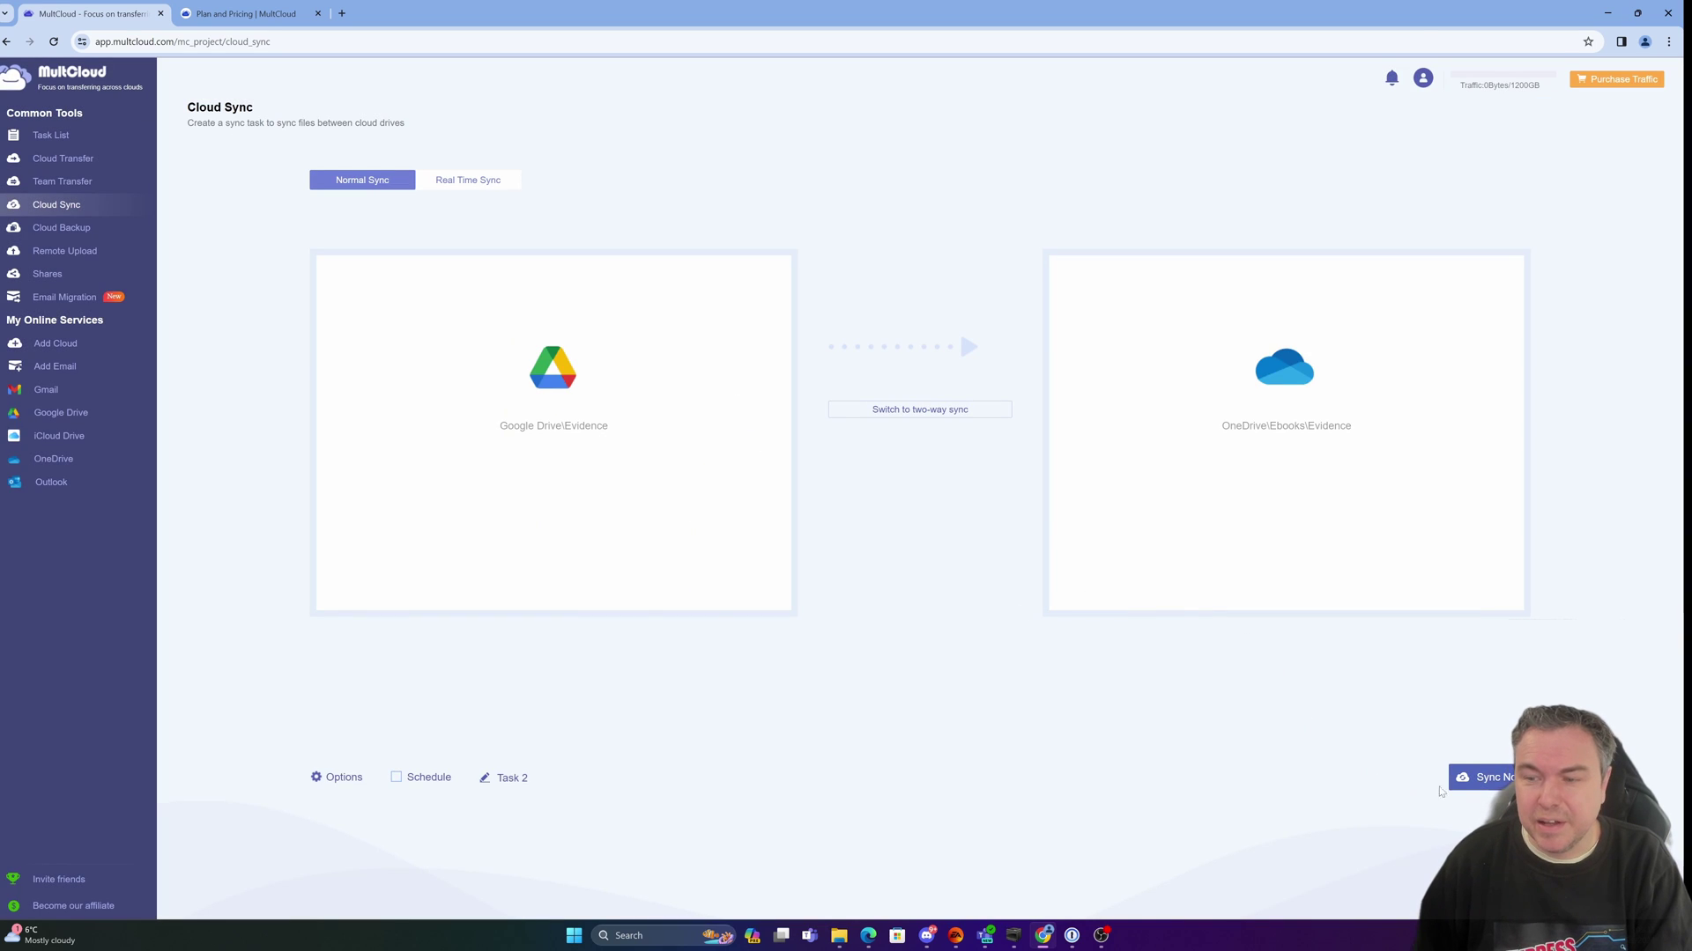
left_click(886, 419)
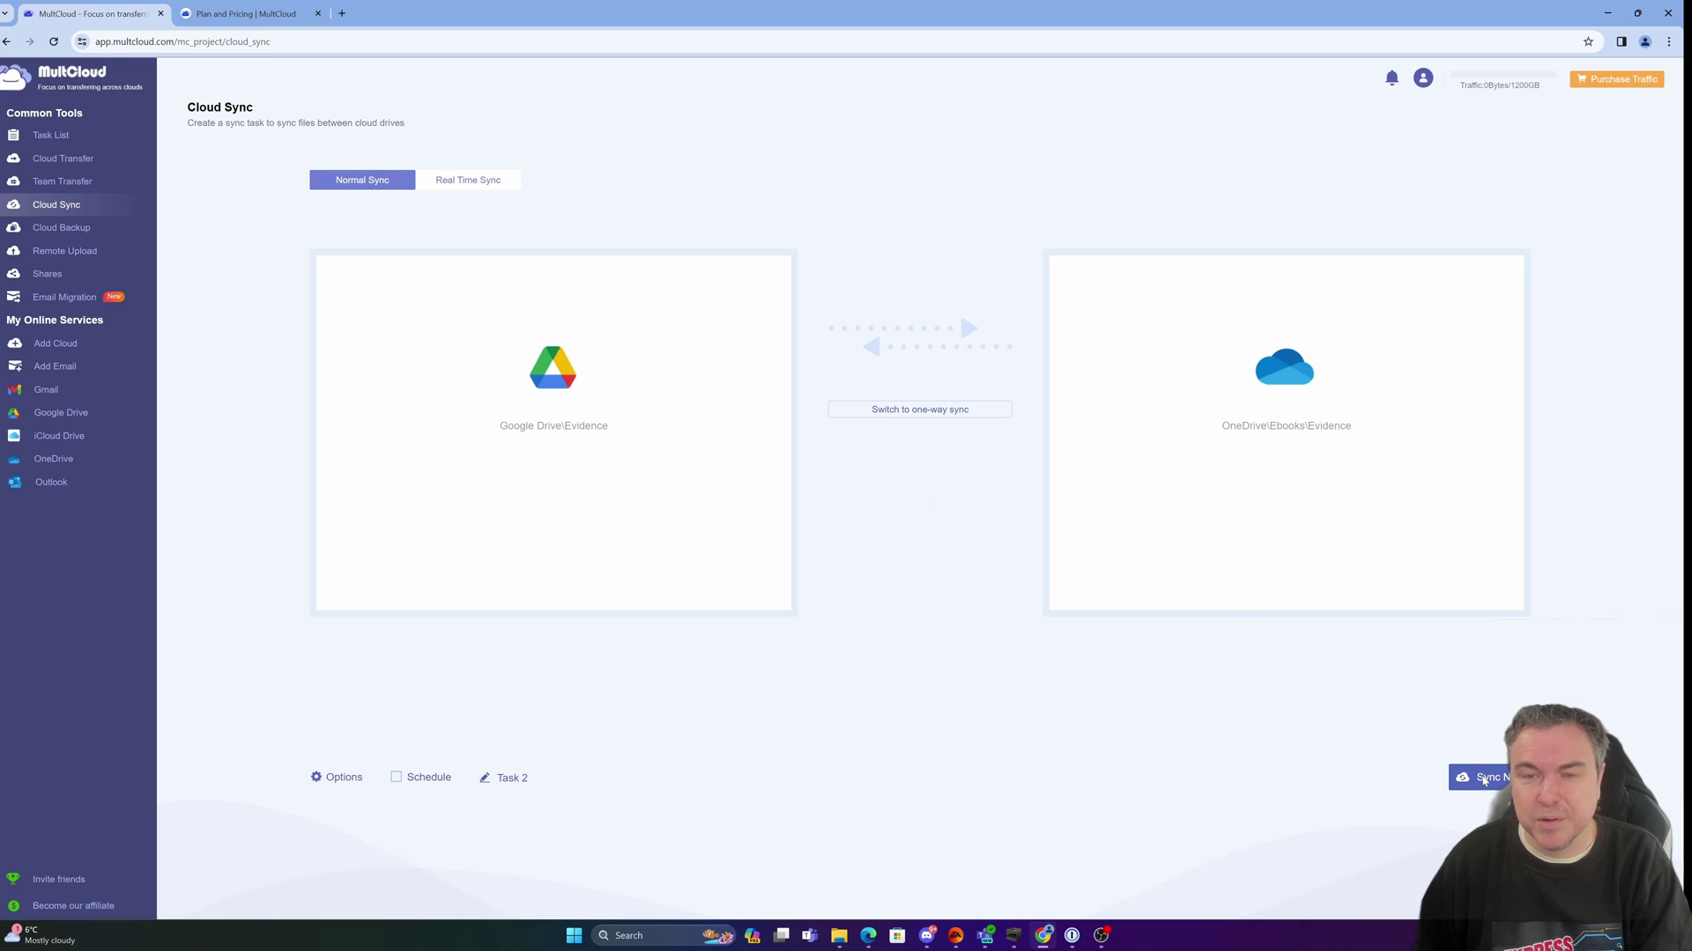
left_click(1485, 779)
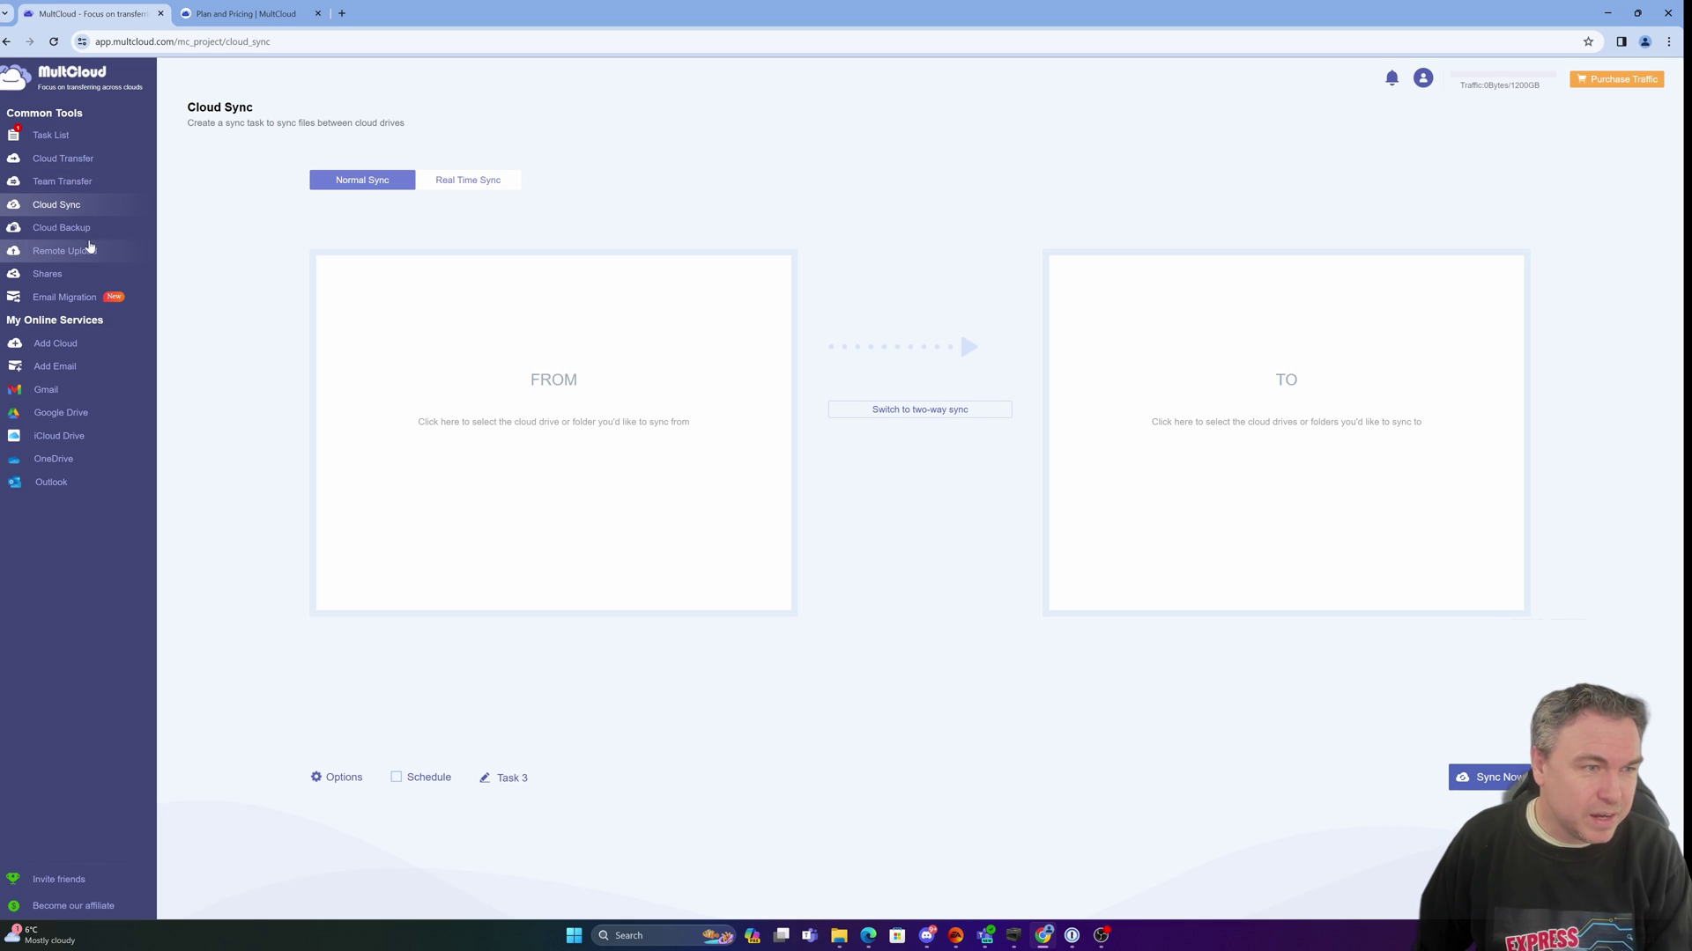
Tour the Cloud Backup, Remote Upload and Shares pages, toggling Saved Shares and My shares
left_click(81, 231)
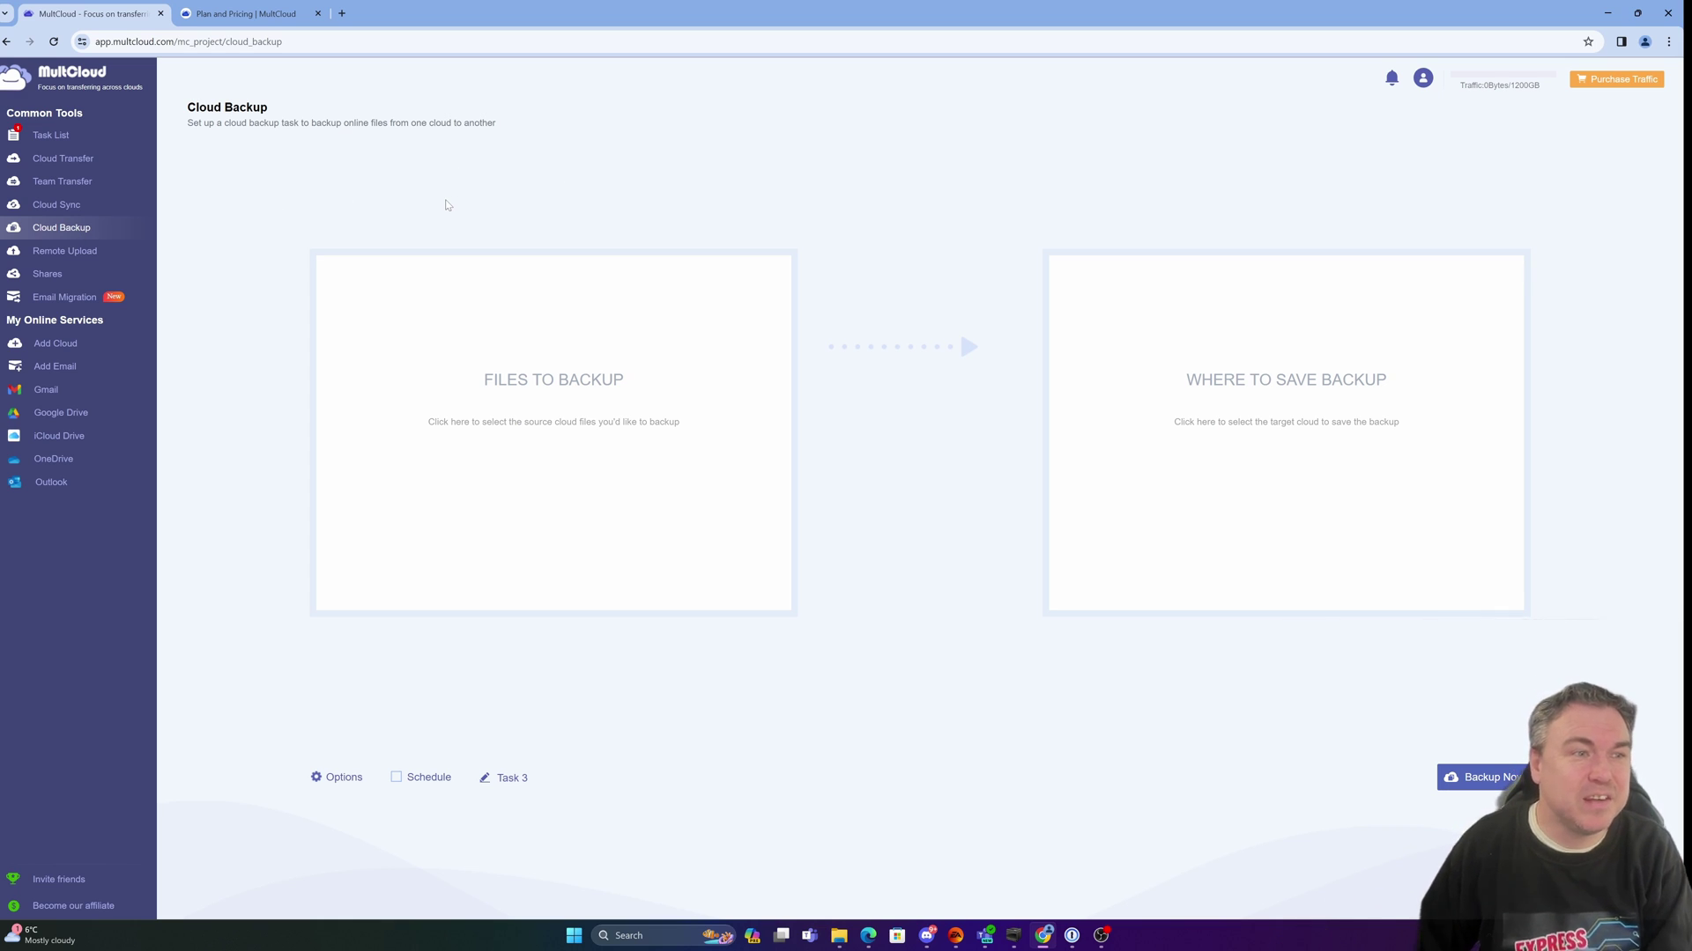
left_click(69, 258)
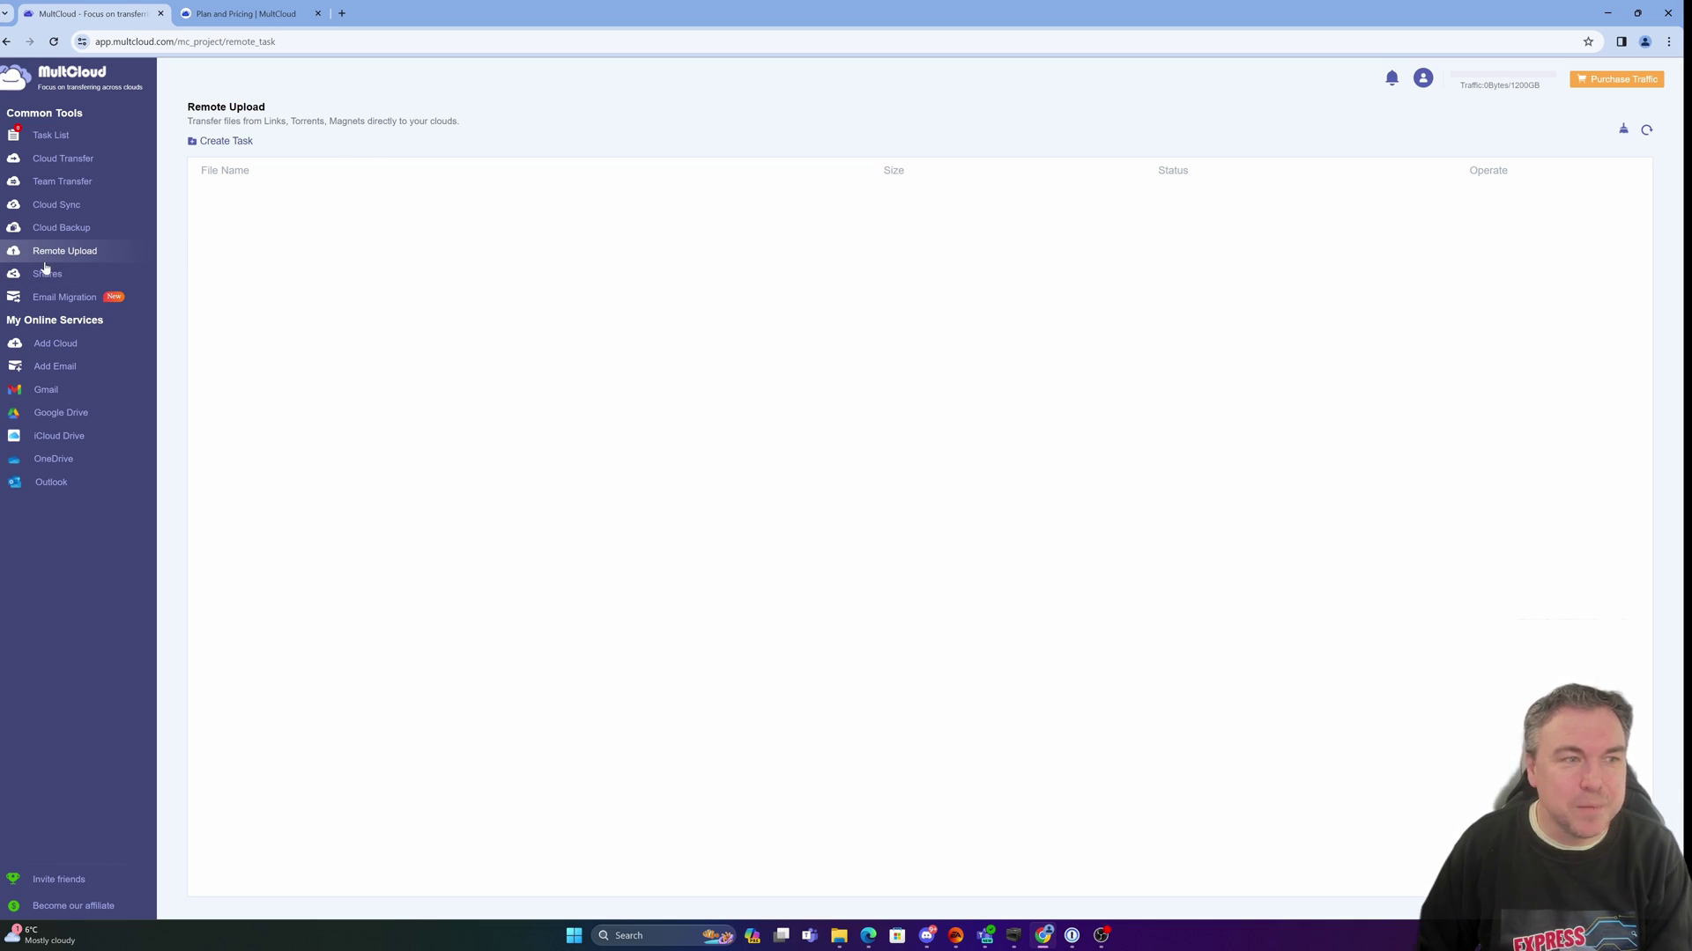
left_click(80, 274)
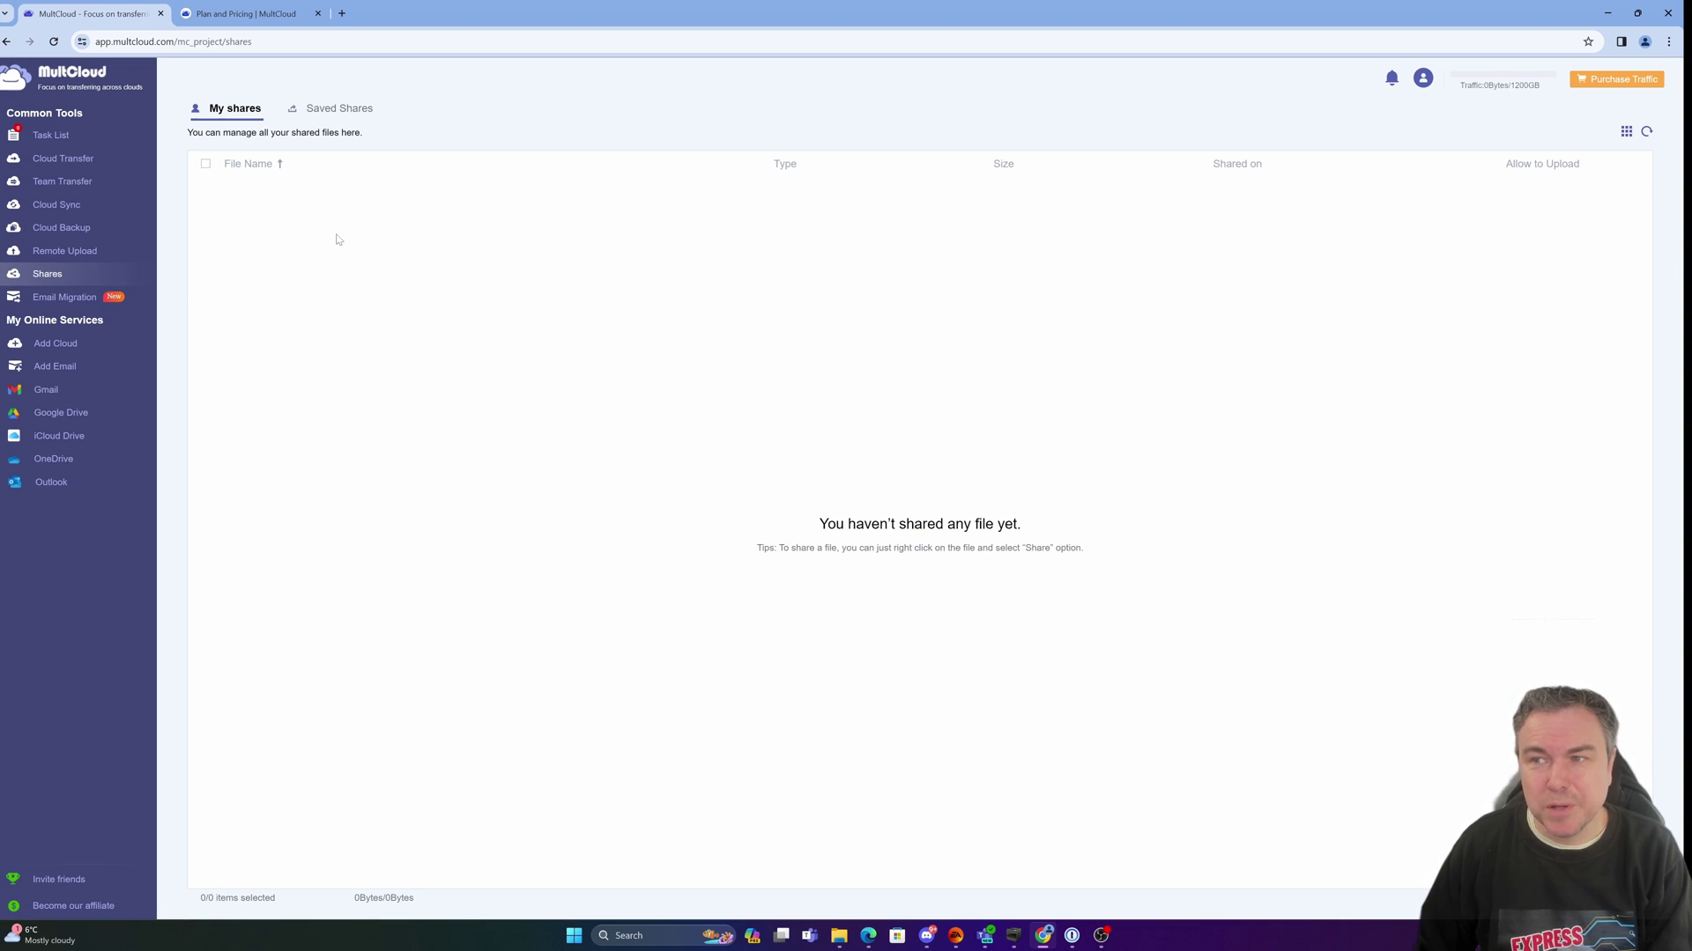
left_click(352, 114)
left_click(232, 108)
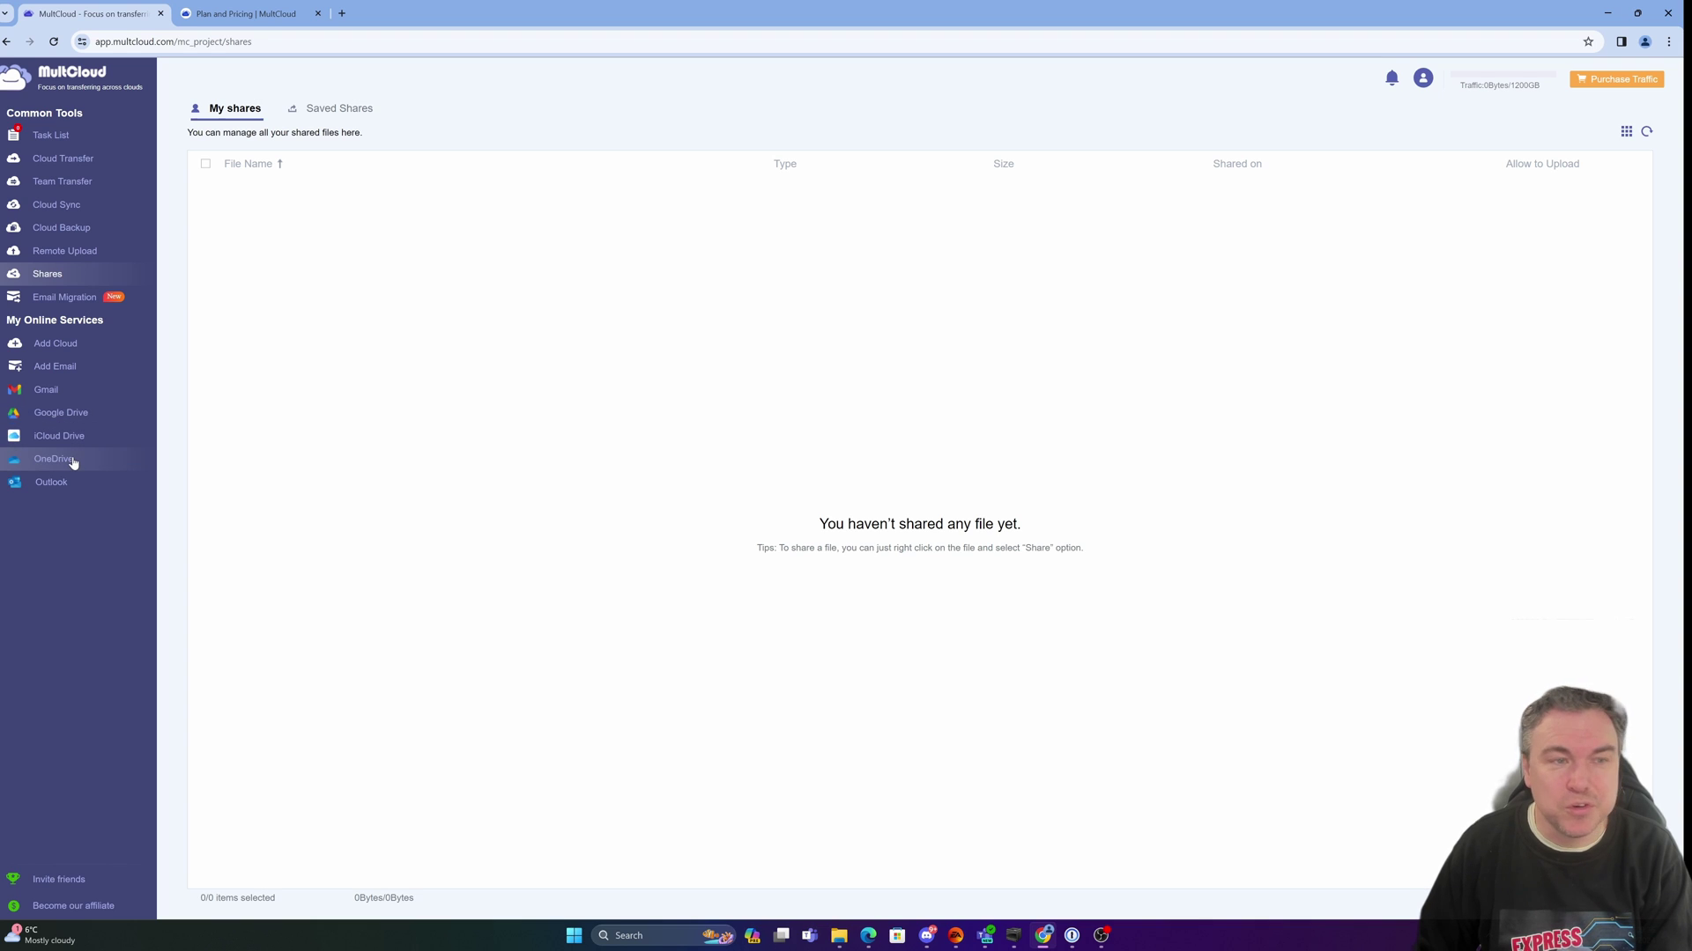
Open the Email Migration page offering Gmail and Outlook as sources
left_click(55, 304)
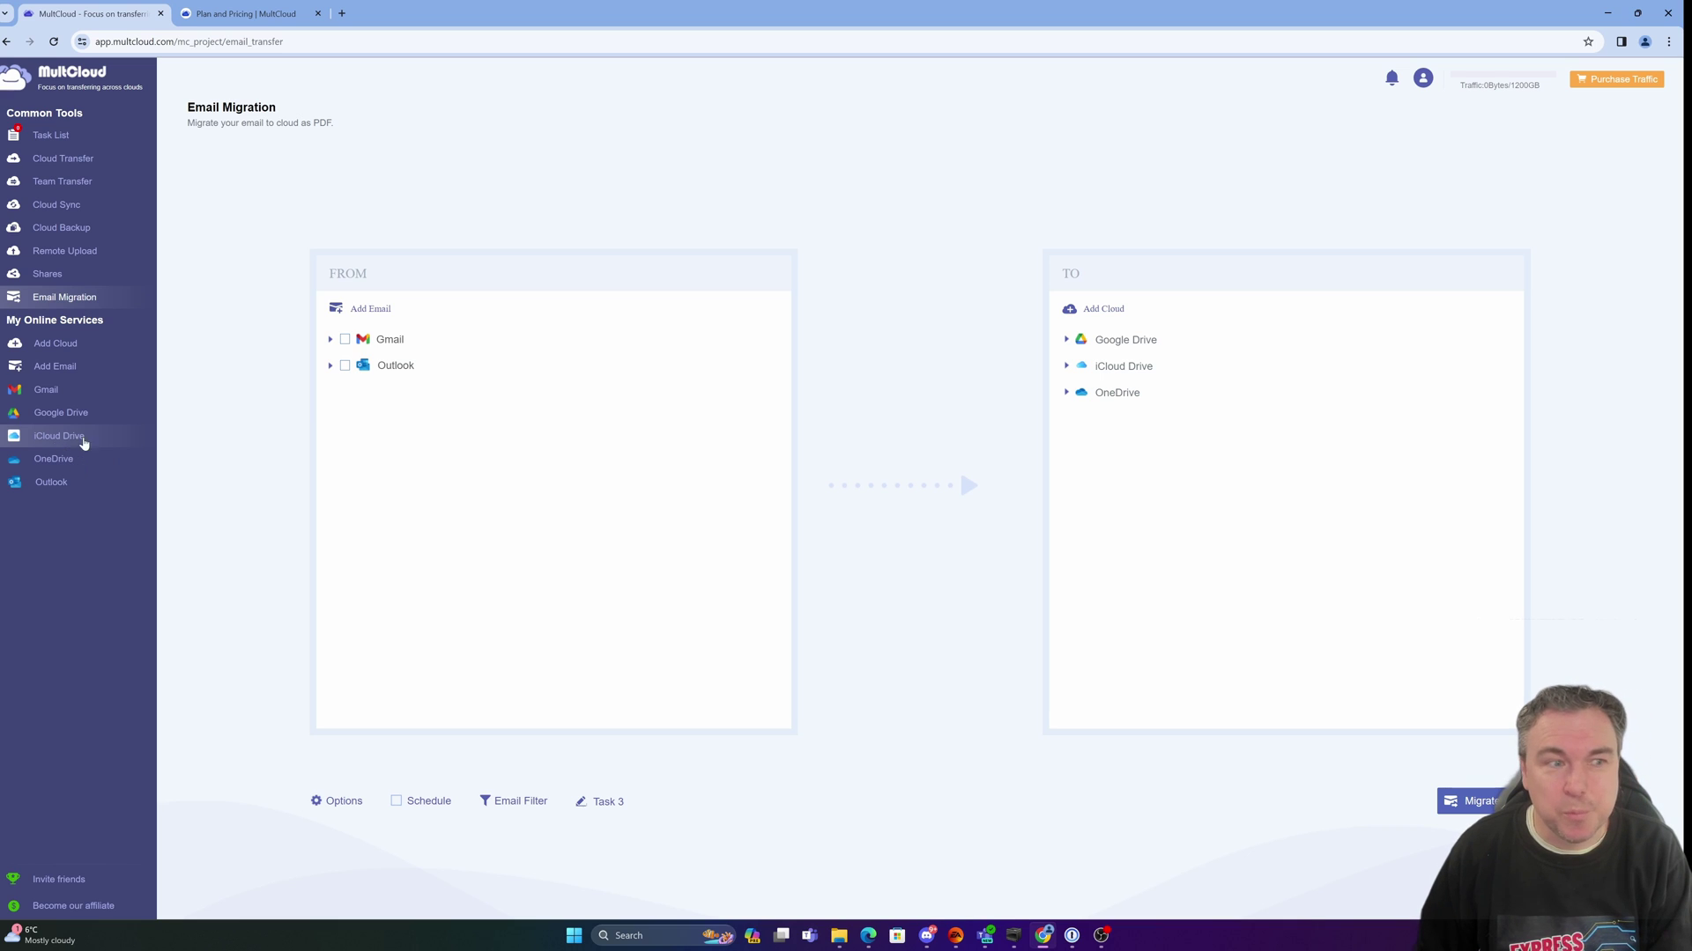
Open Google Drive's Evidence folder and select, then deselect, all 20 statement files
left_click(75, 412)
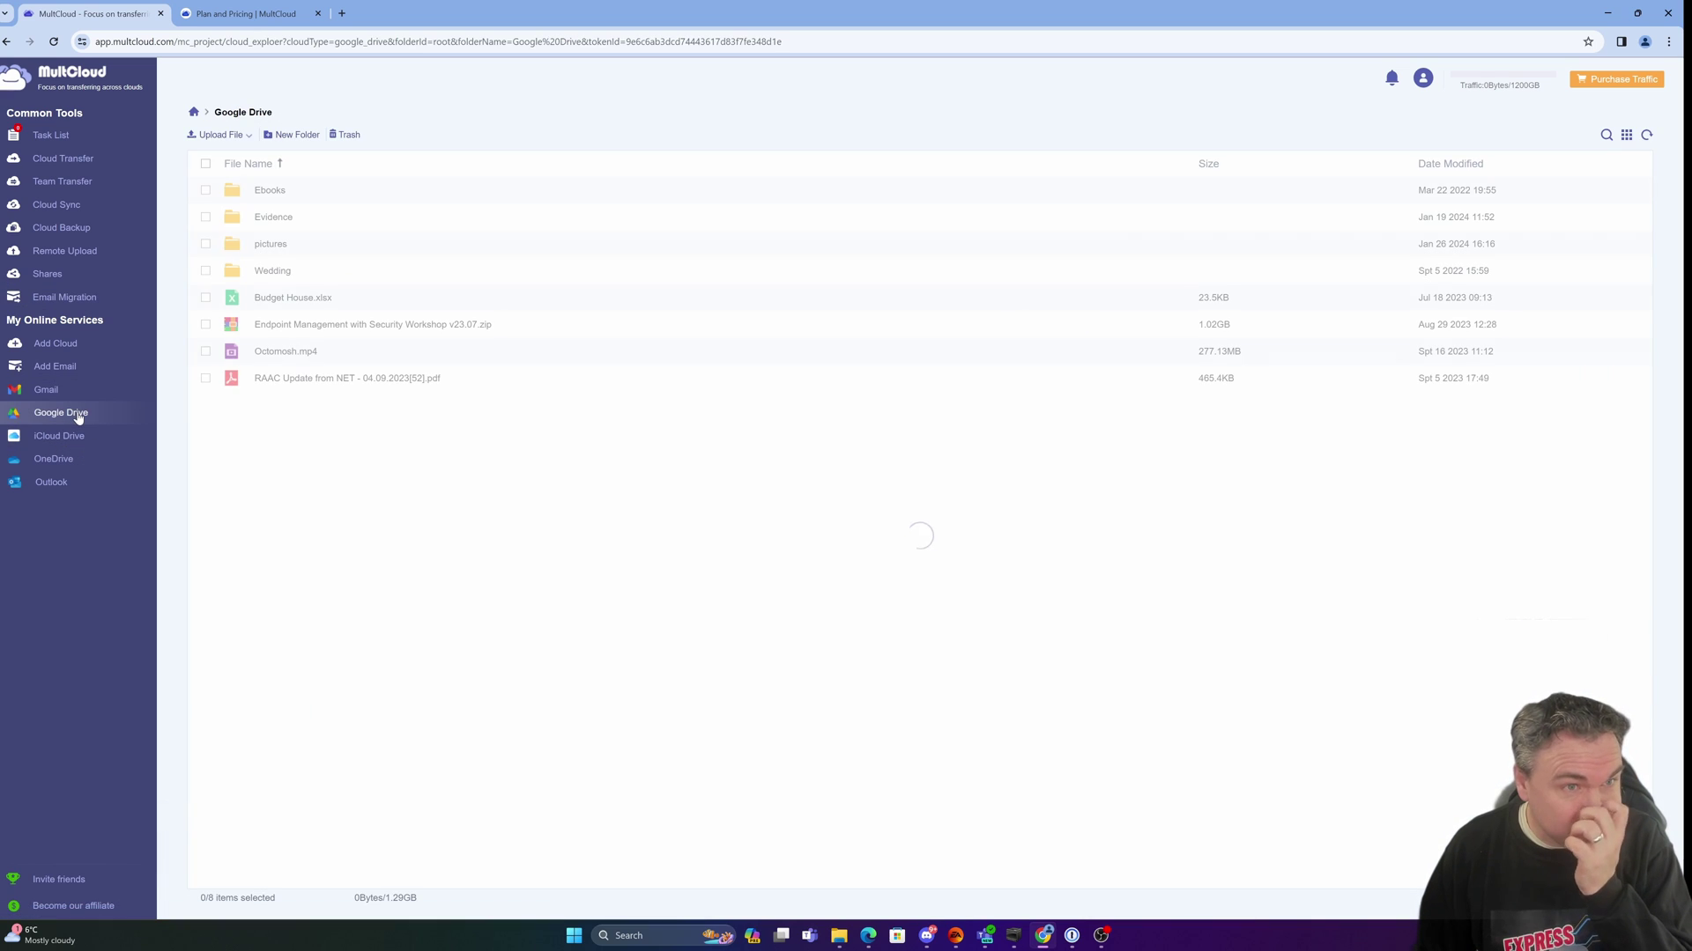
left_click(279, 218)
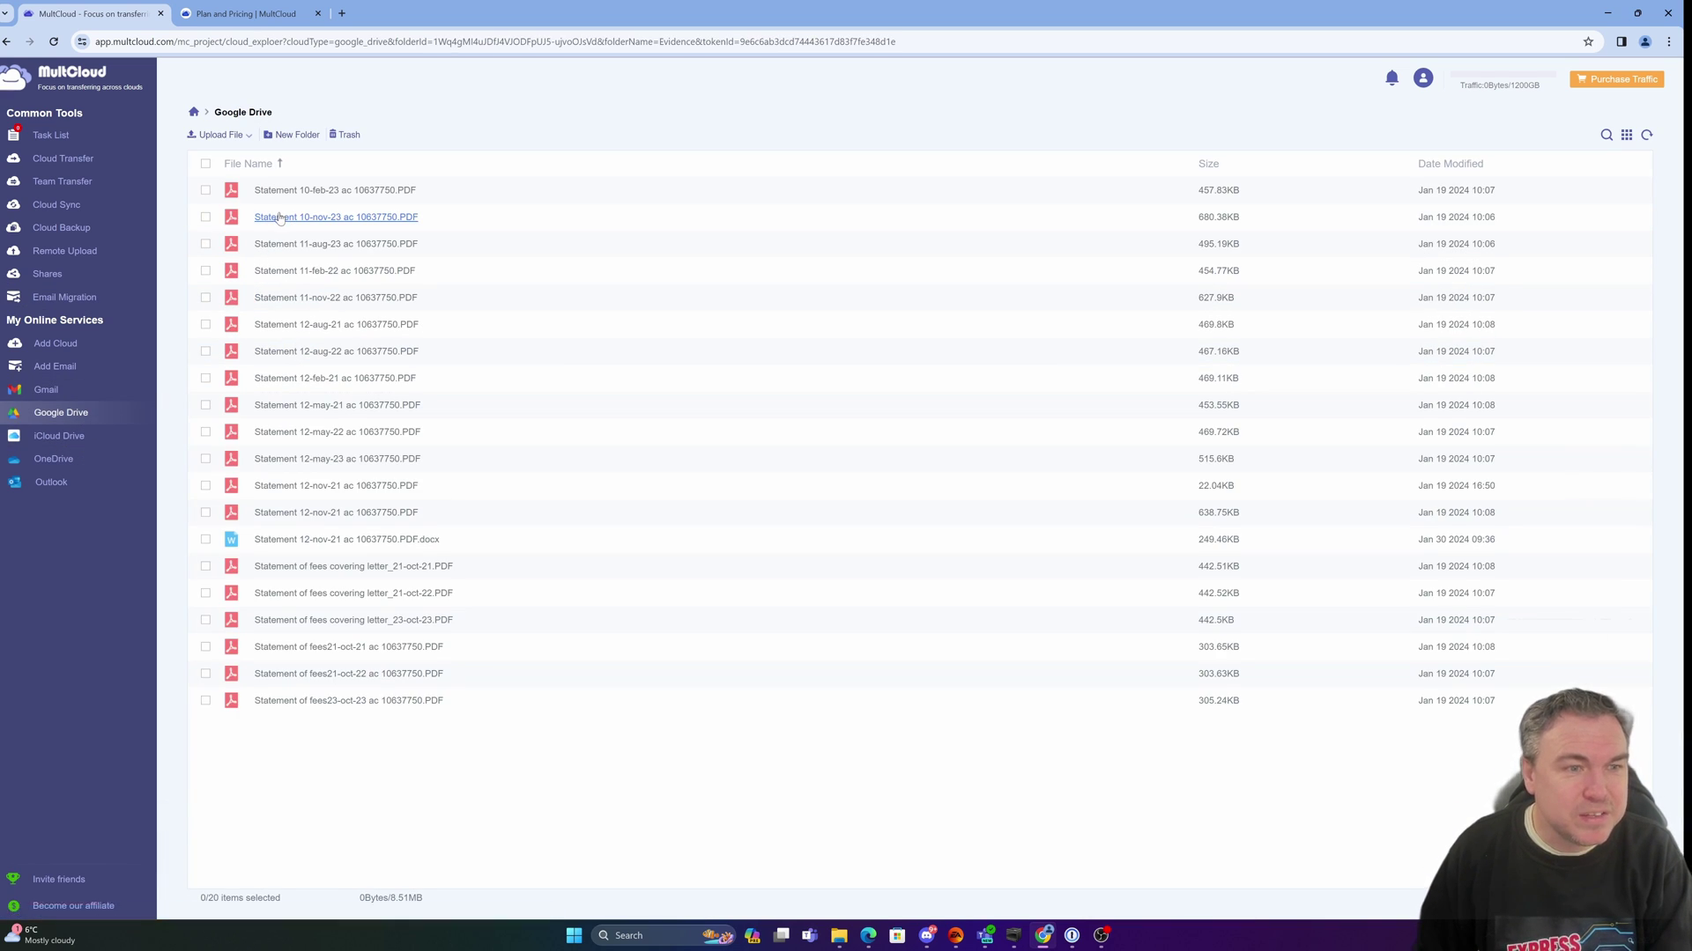
left_click(205, 164)
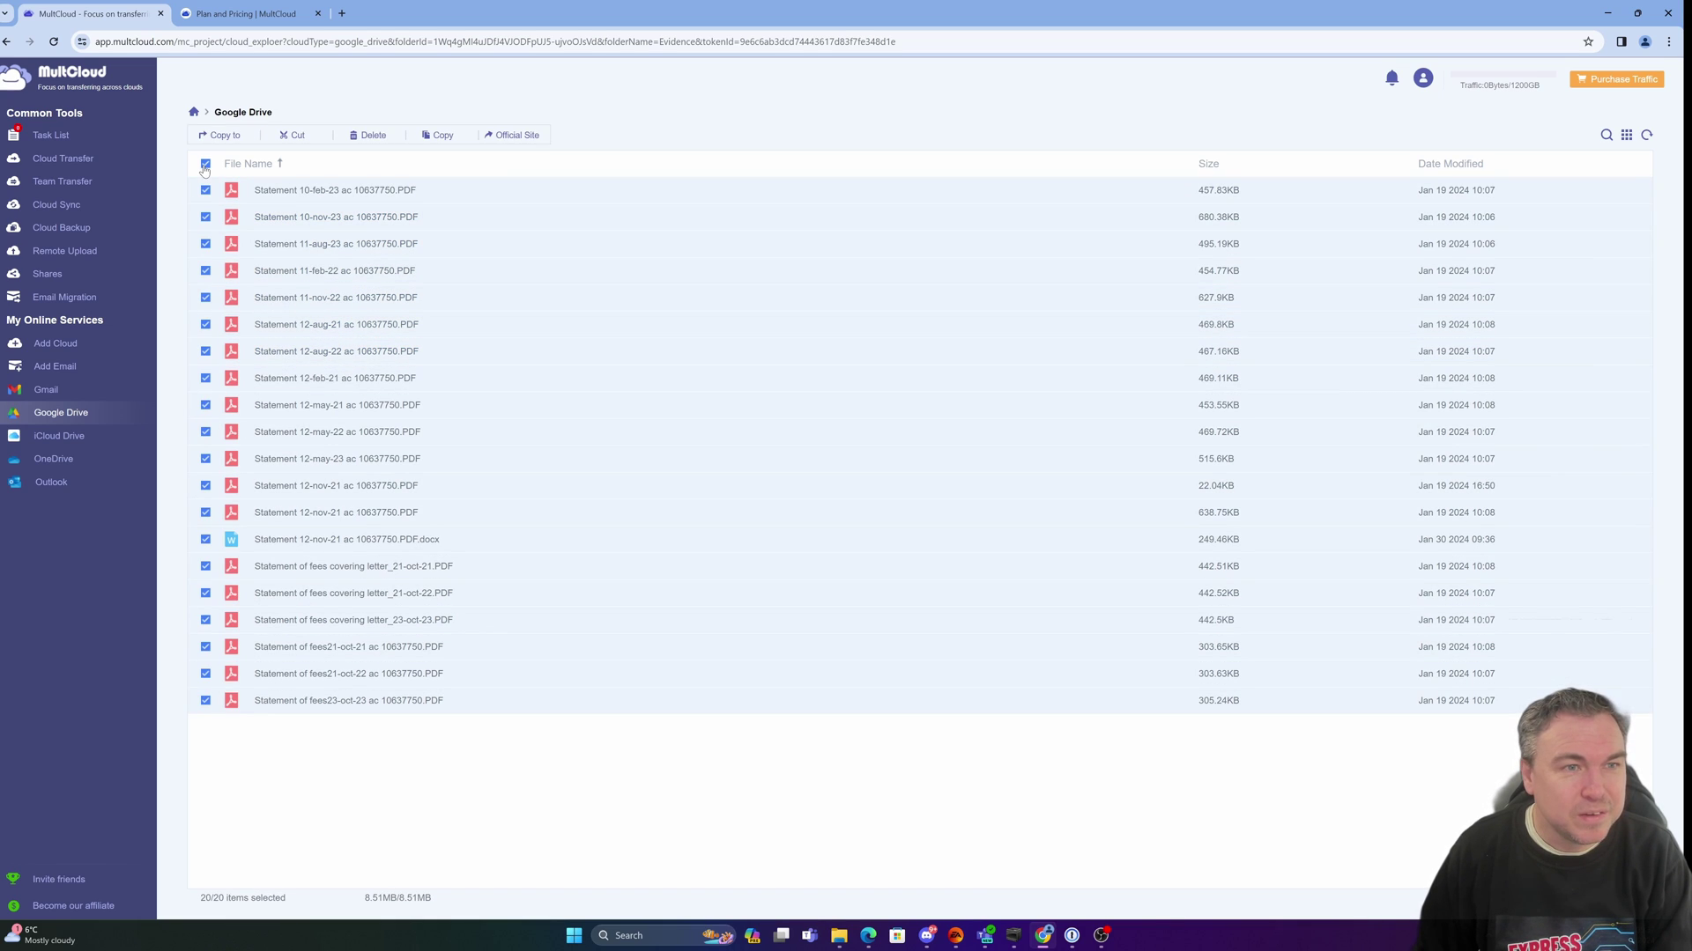
left_click(205, 165)
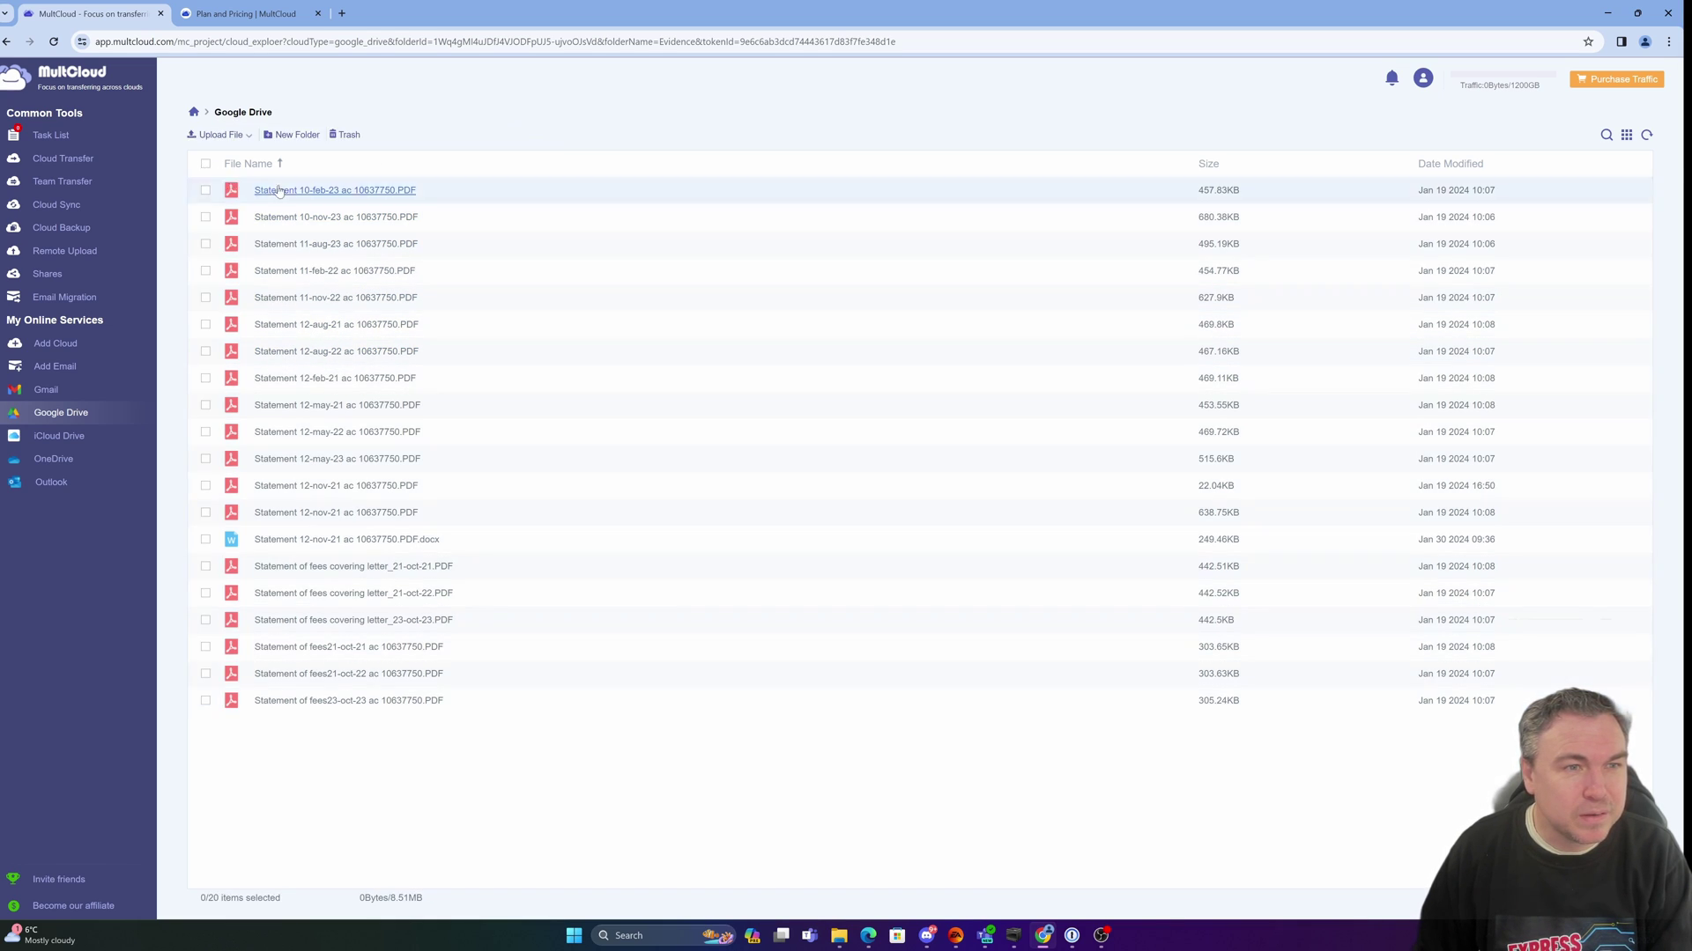
Check the Share with MultCloud options for the first statement file, closing without a link
right_click(315, 202)
mouse_move(388, 247)
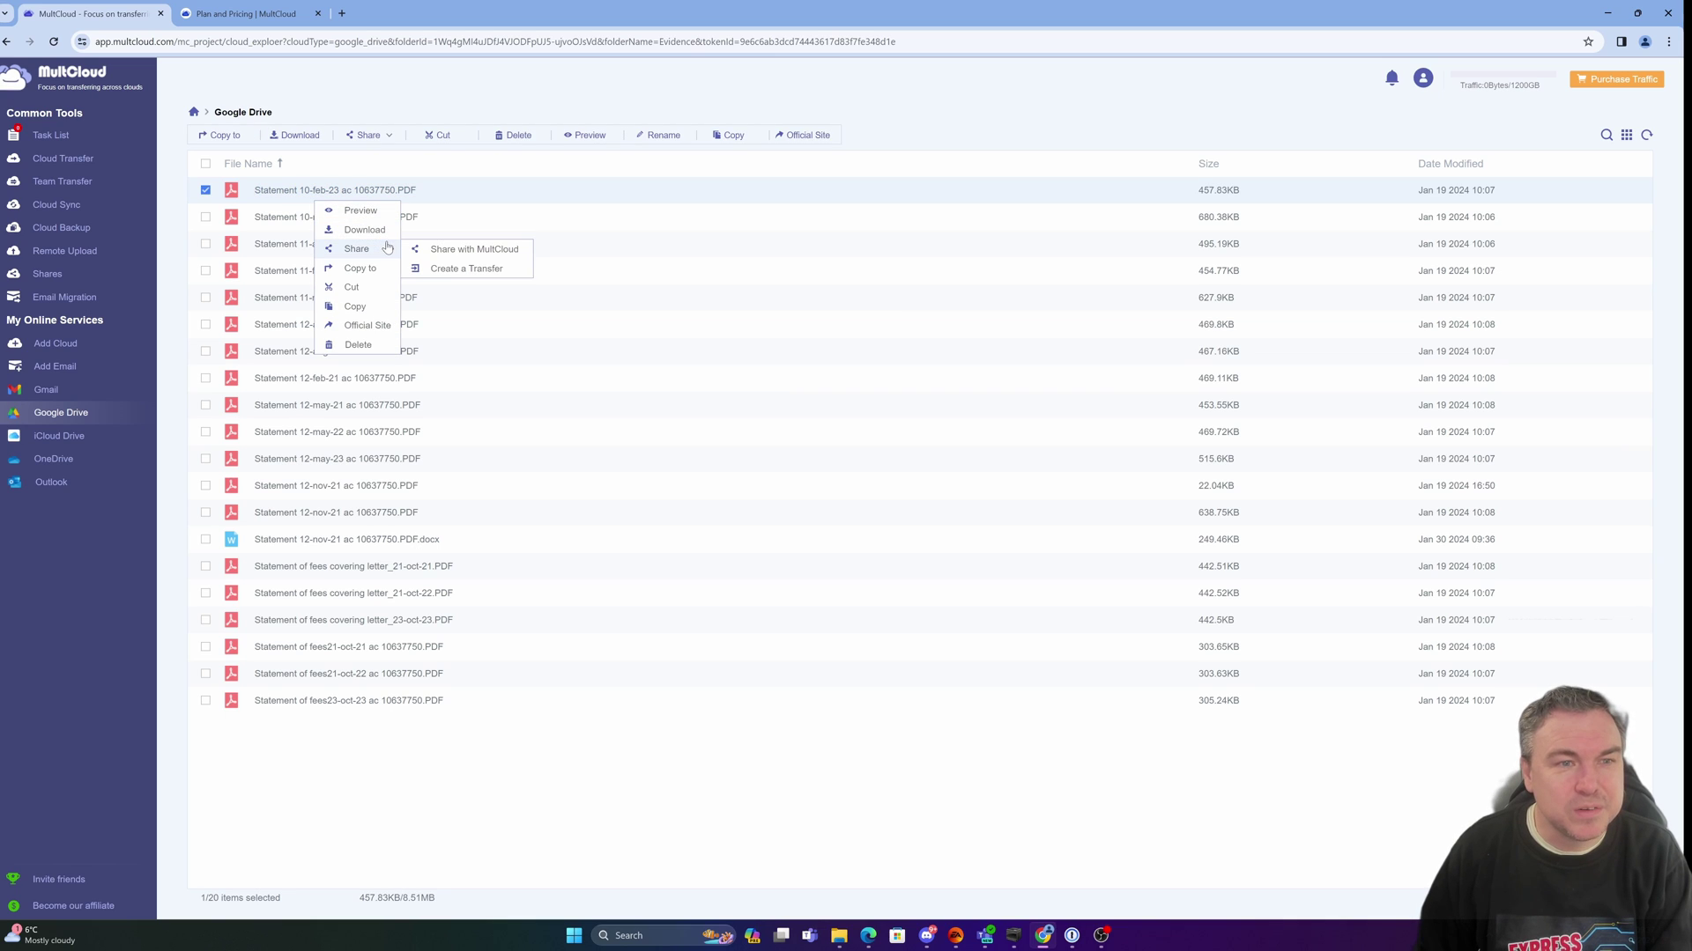
left_click(499, 251)
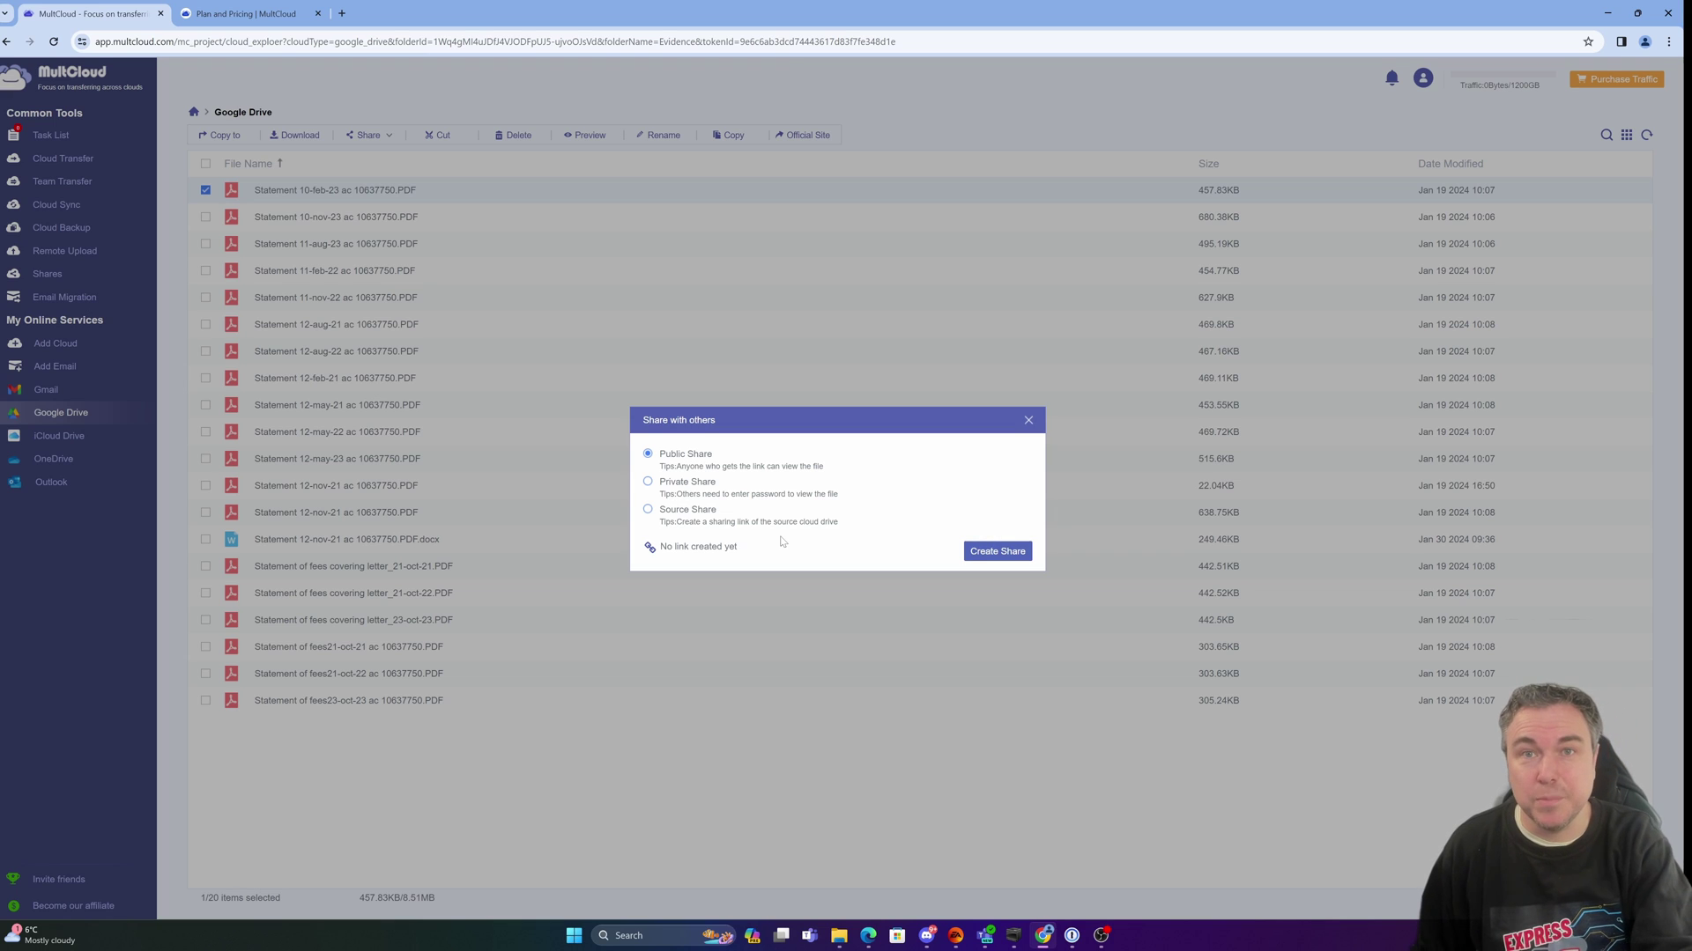
left_click(1028, 421)
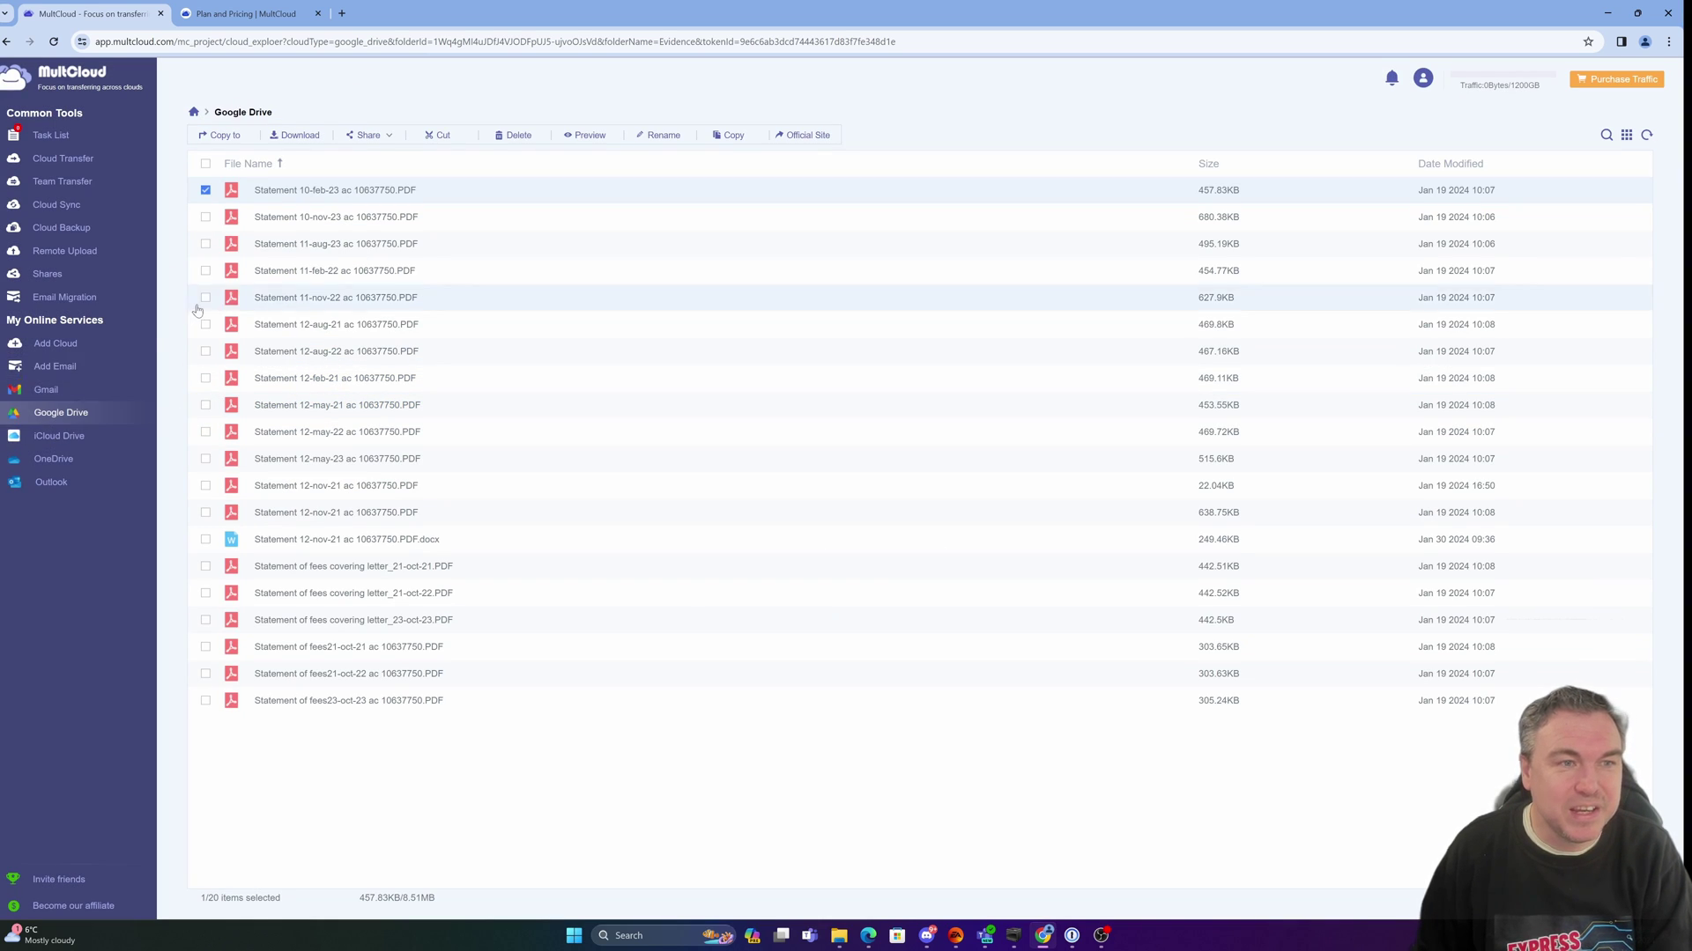
Browse OneDrive's 3d Prints folder, then list the Outlook account's mail folders
left_click(64, 460)
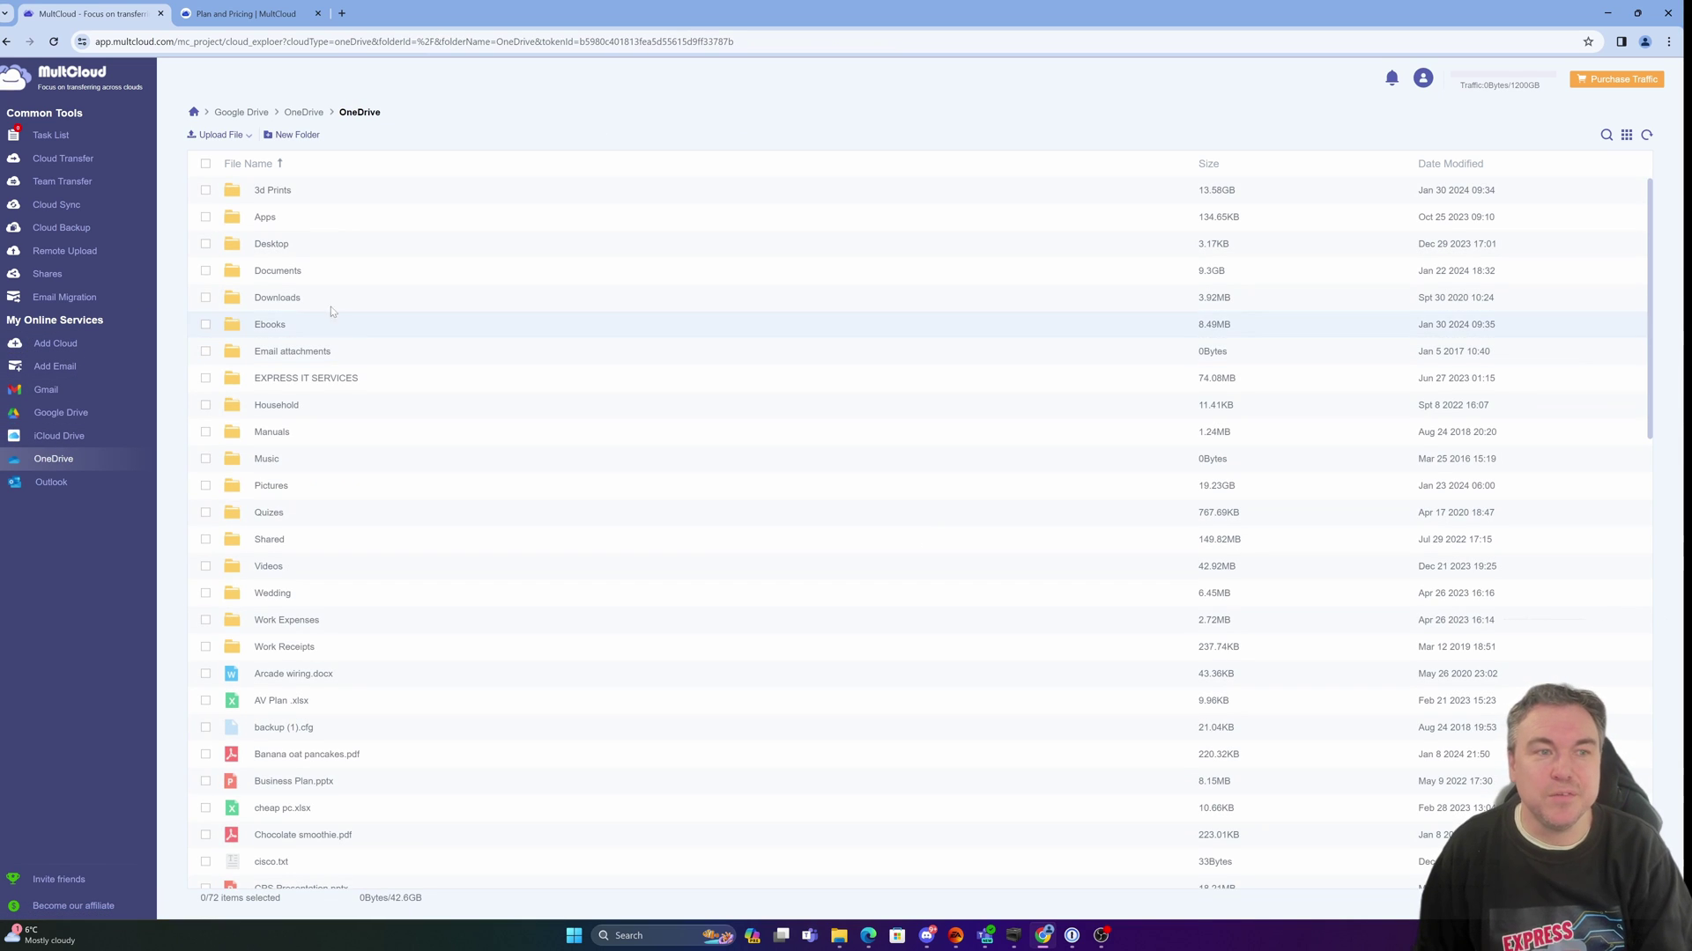
left_click(274, 190)
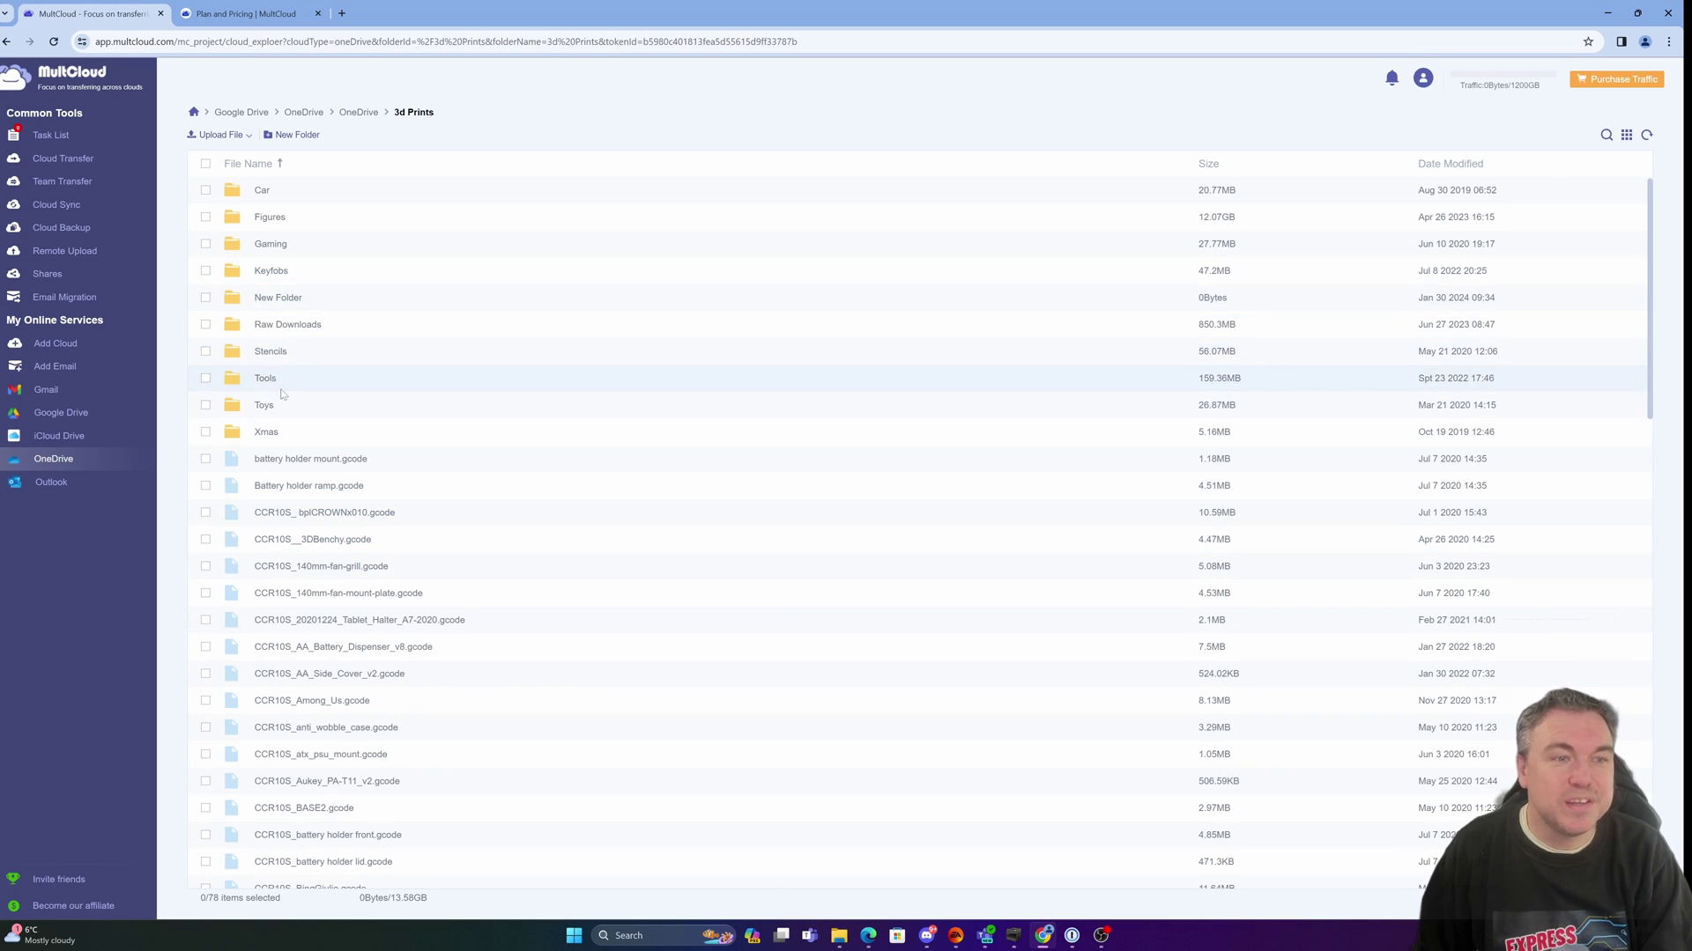
scroll(283, 396, "down", 3)
scroll(284, 396, "down", 2)
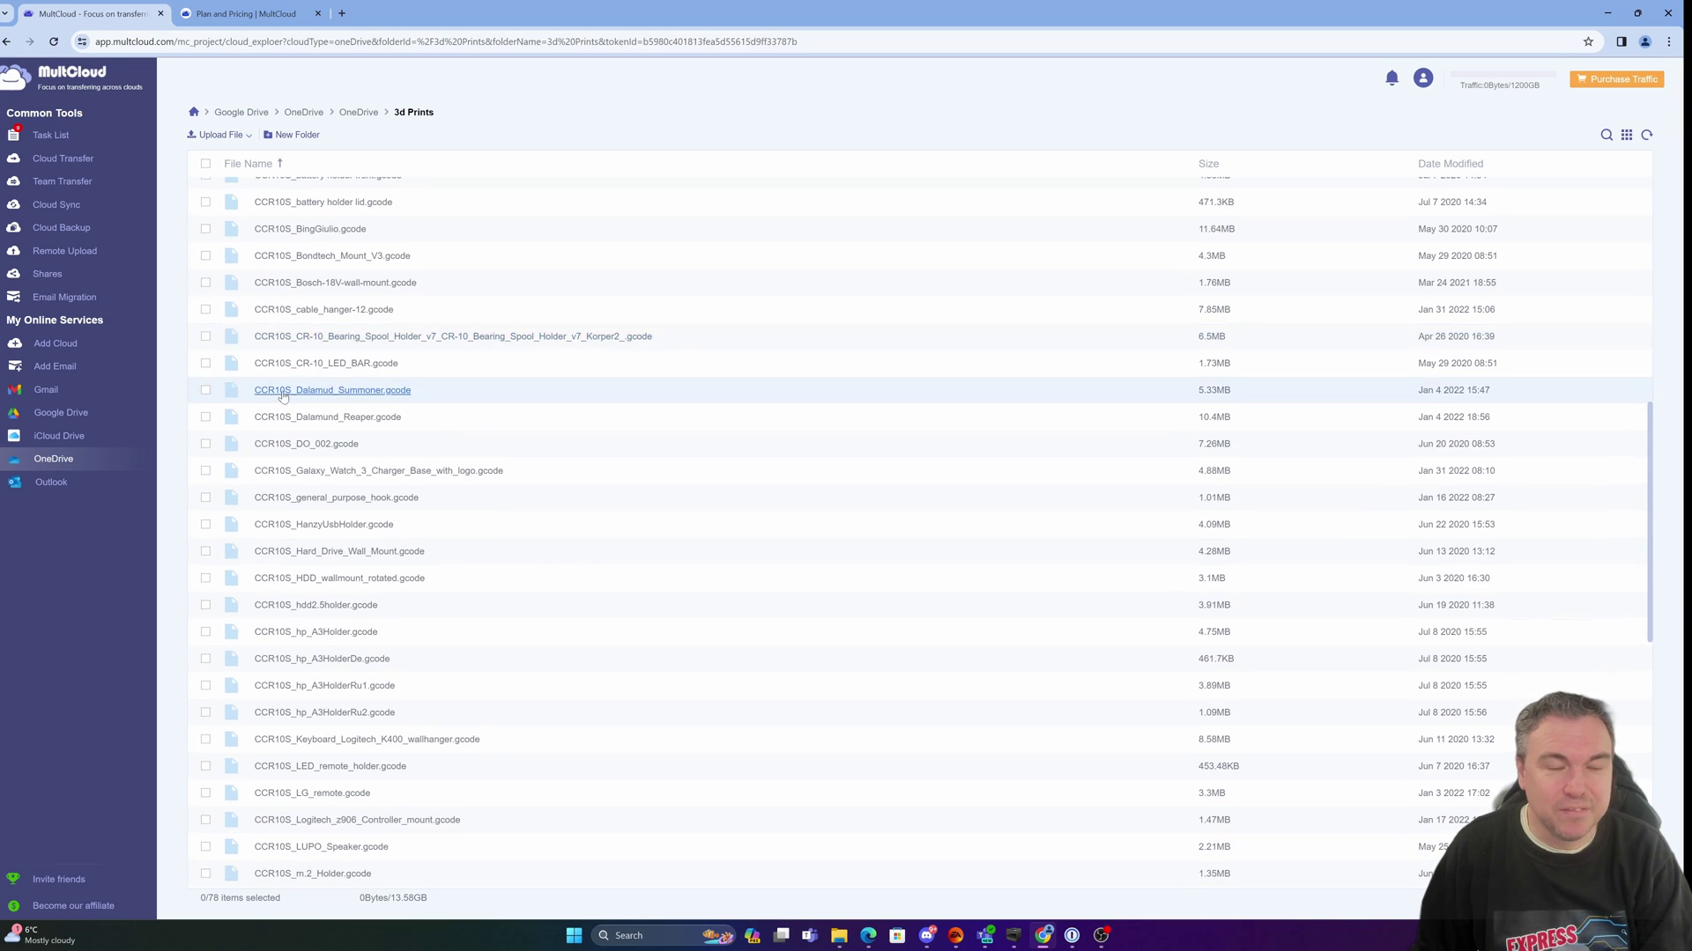
left_click(55, 481)
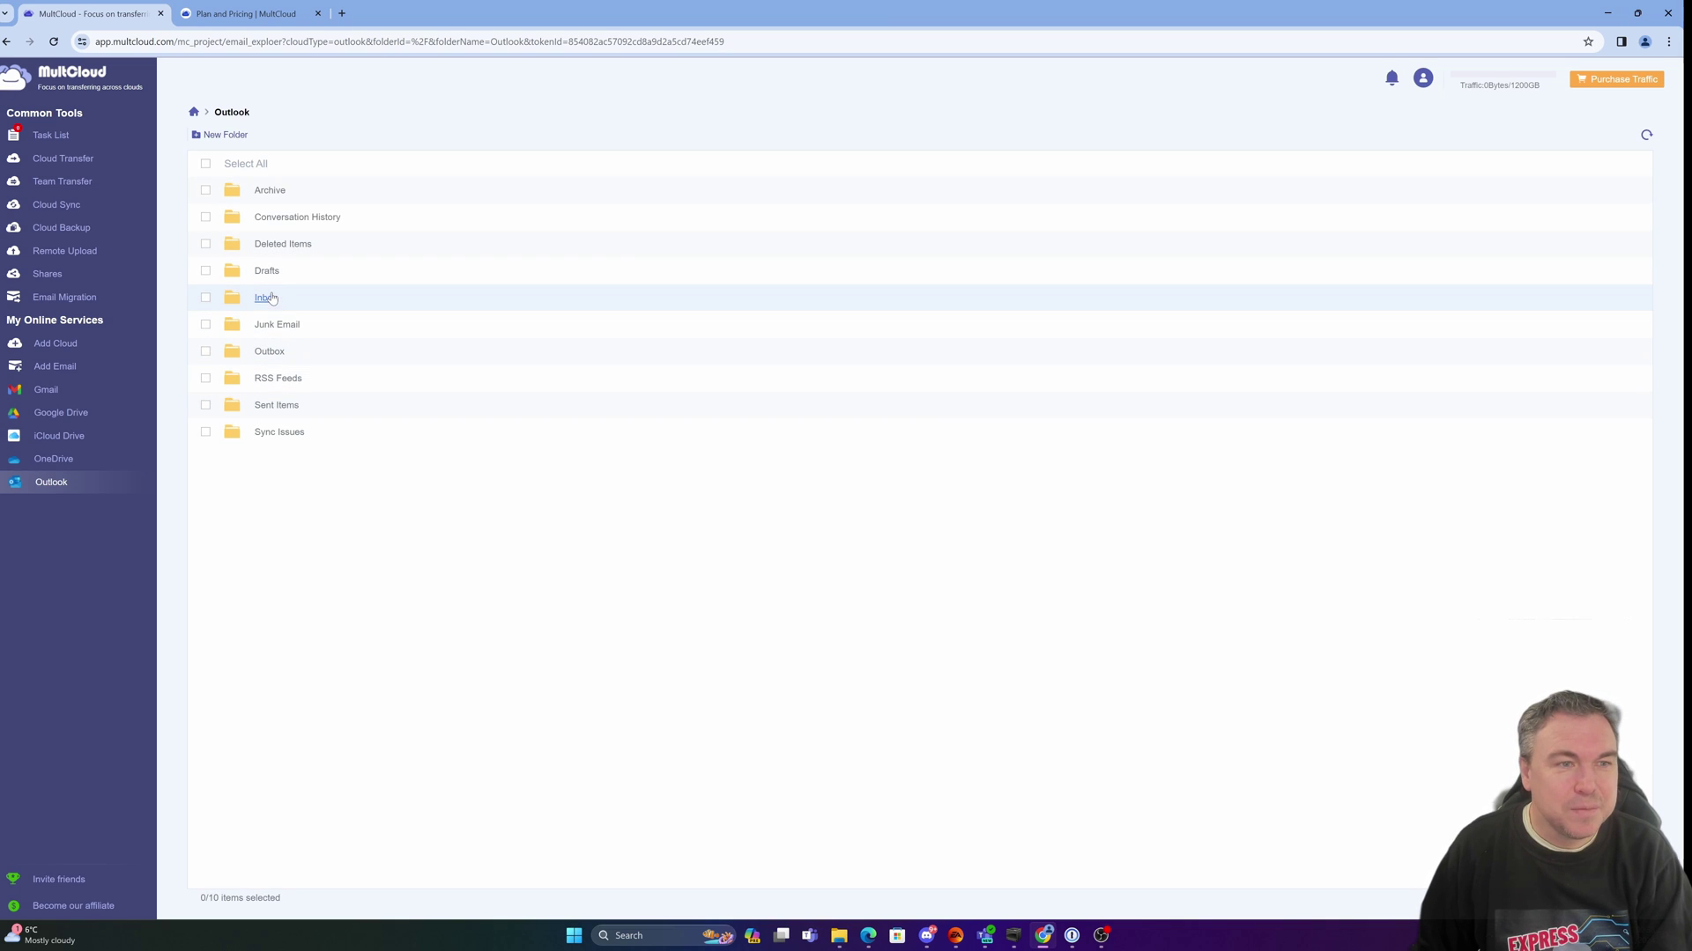
Open Outlook's Junk Email folder, then return to the Task List showing both tasks succeeded
left_click(277, 325)
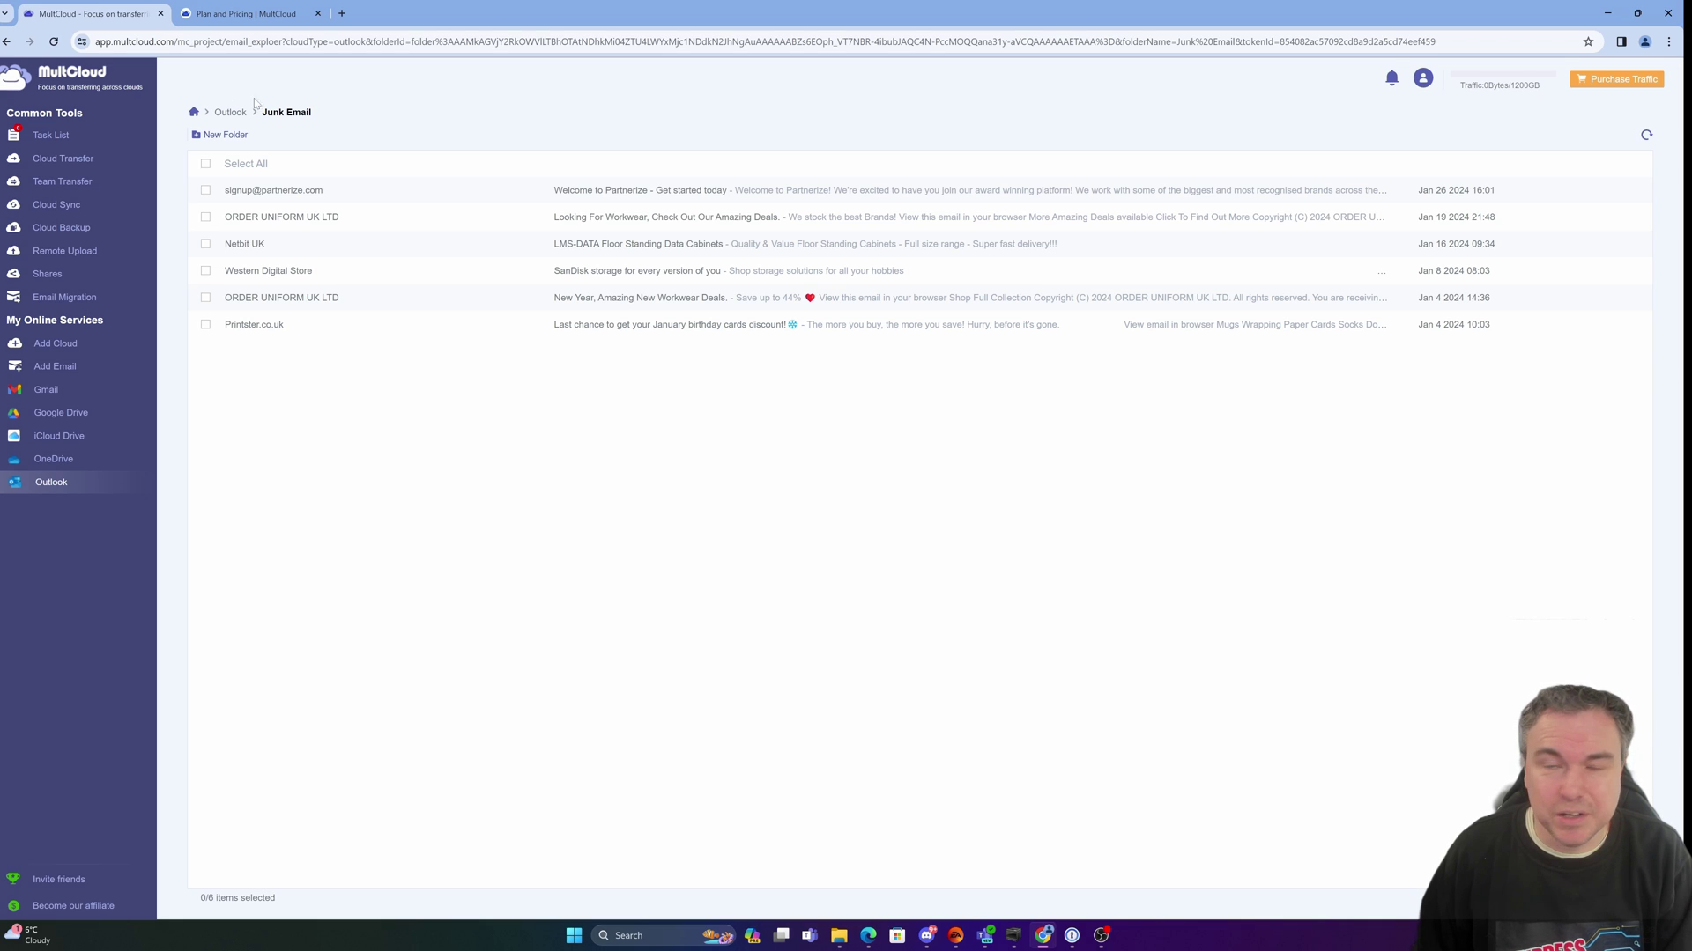
left_click(50, 135)
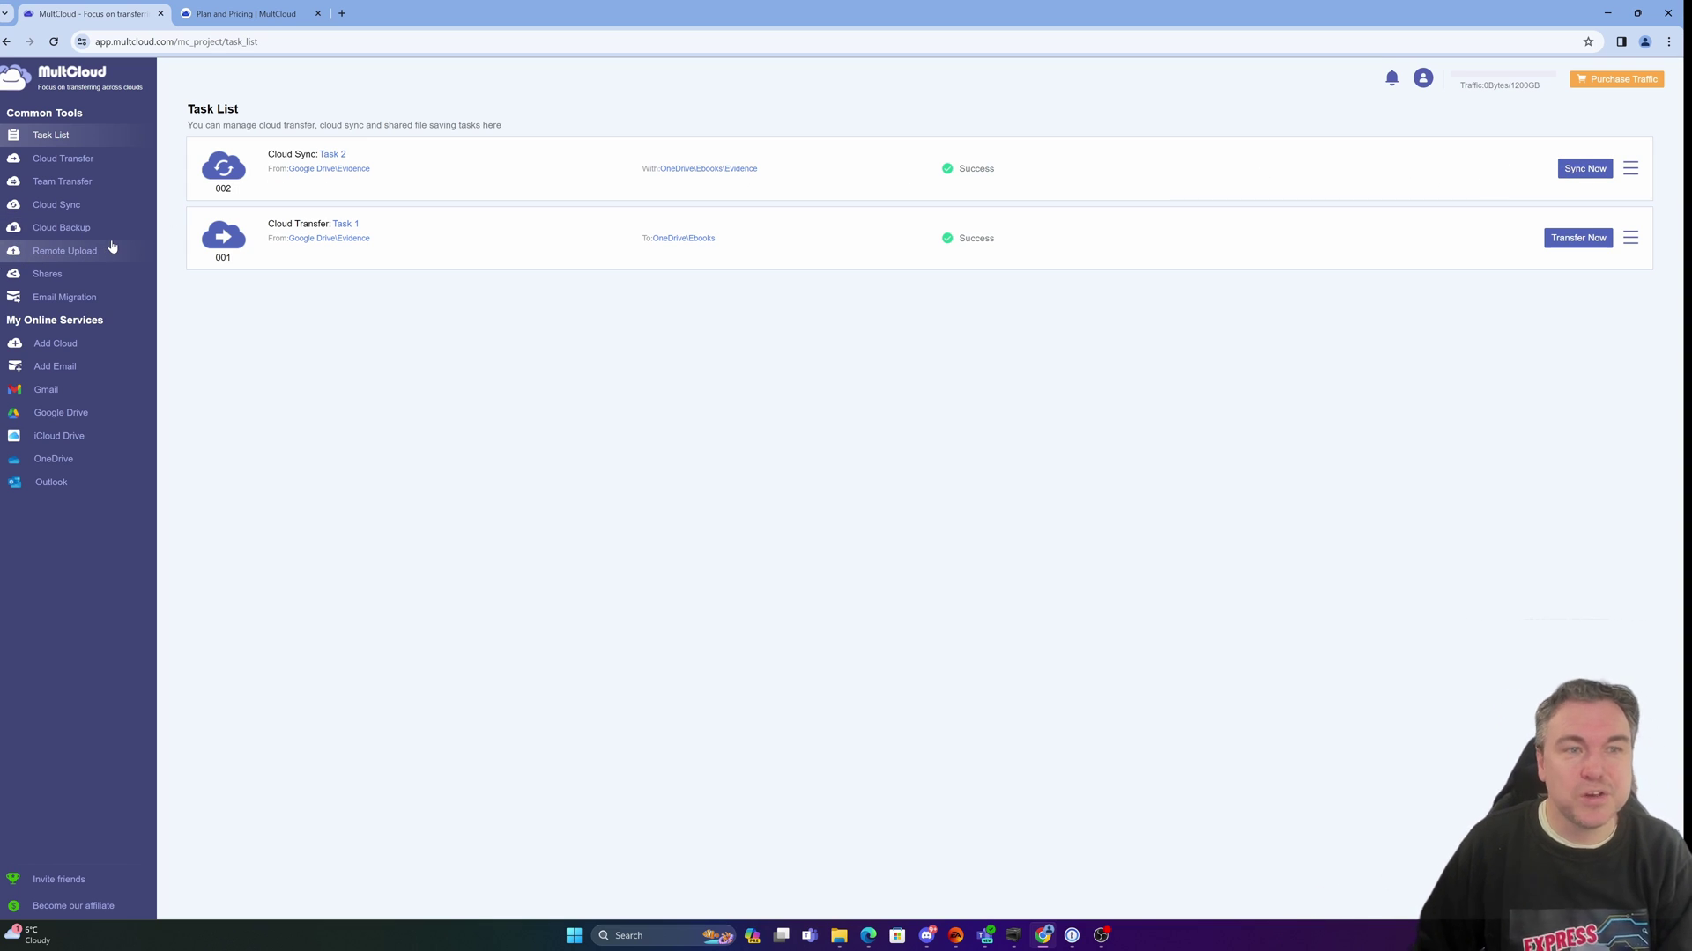
Review Task 2's Daily, Weekly and Monthly schedule options, then close the dialog without saving
left_click(1630, 169)
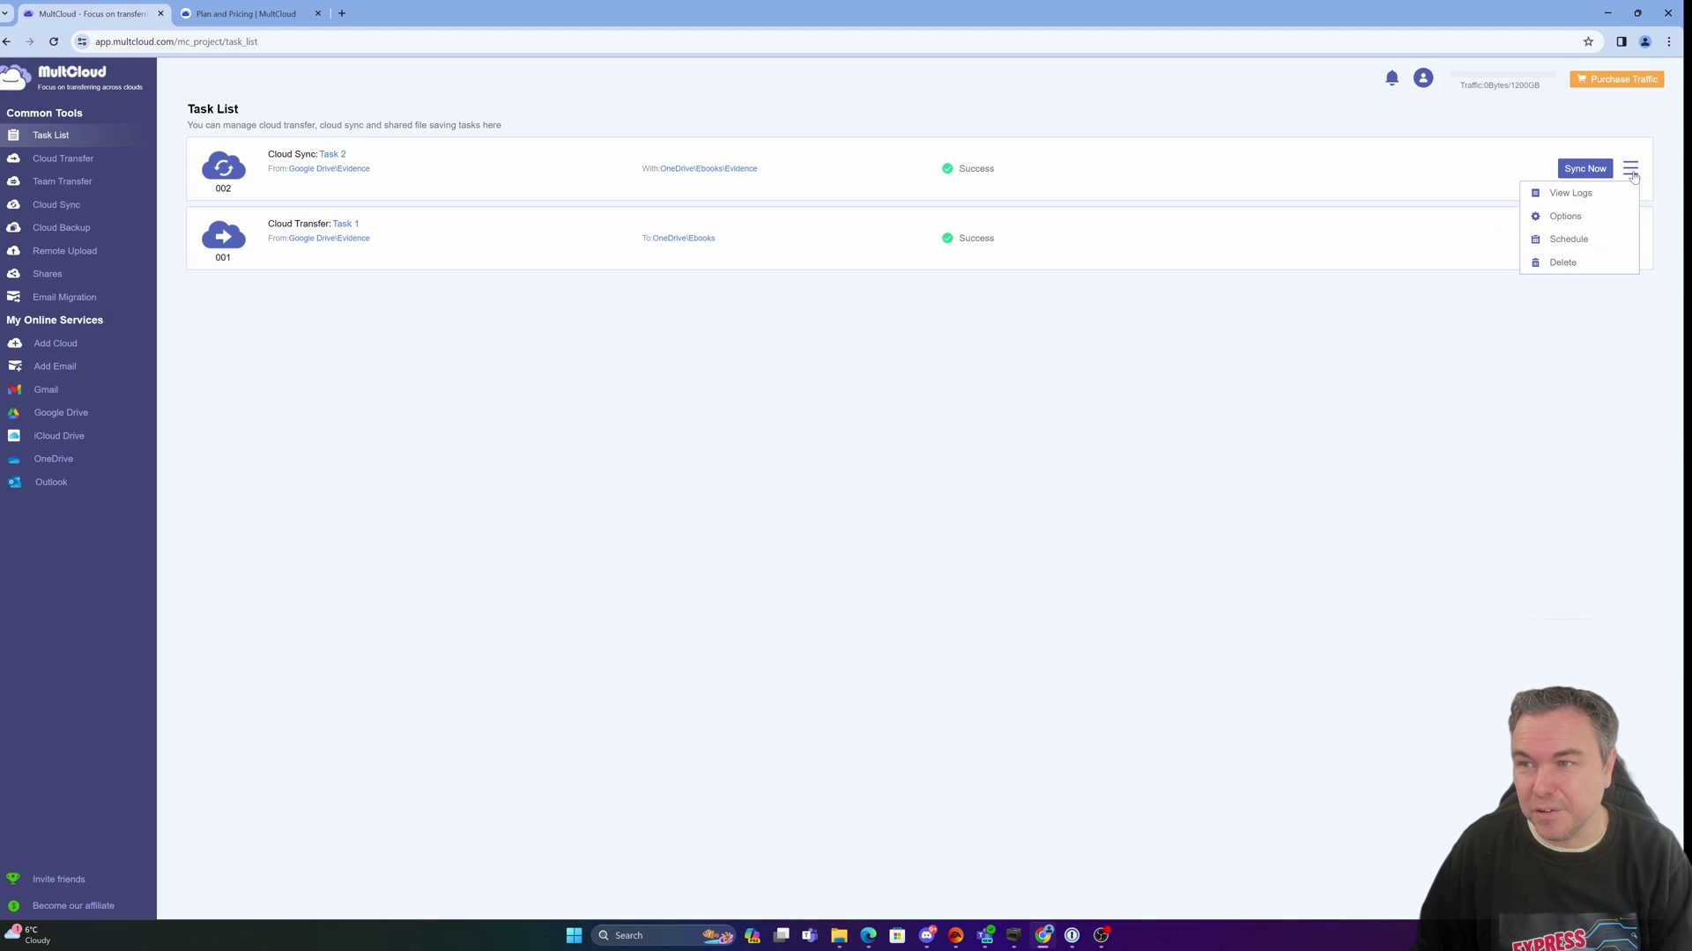
left_click(1570, 240)
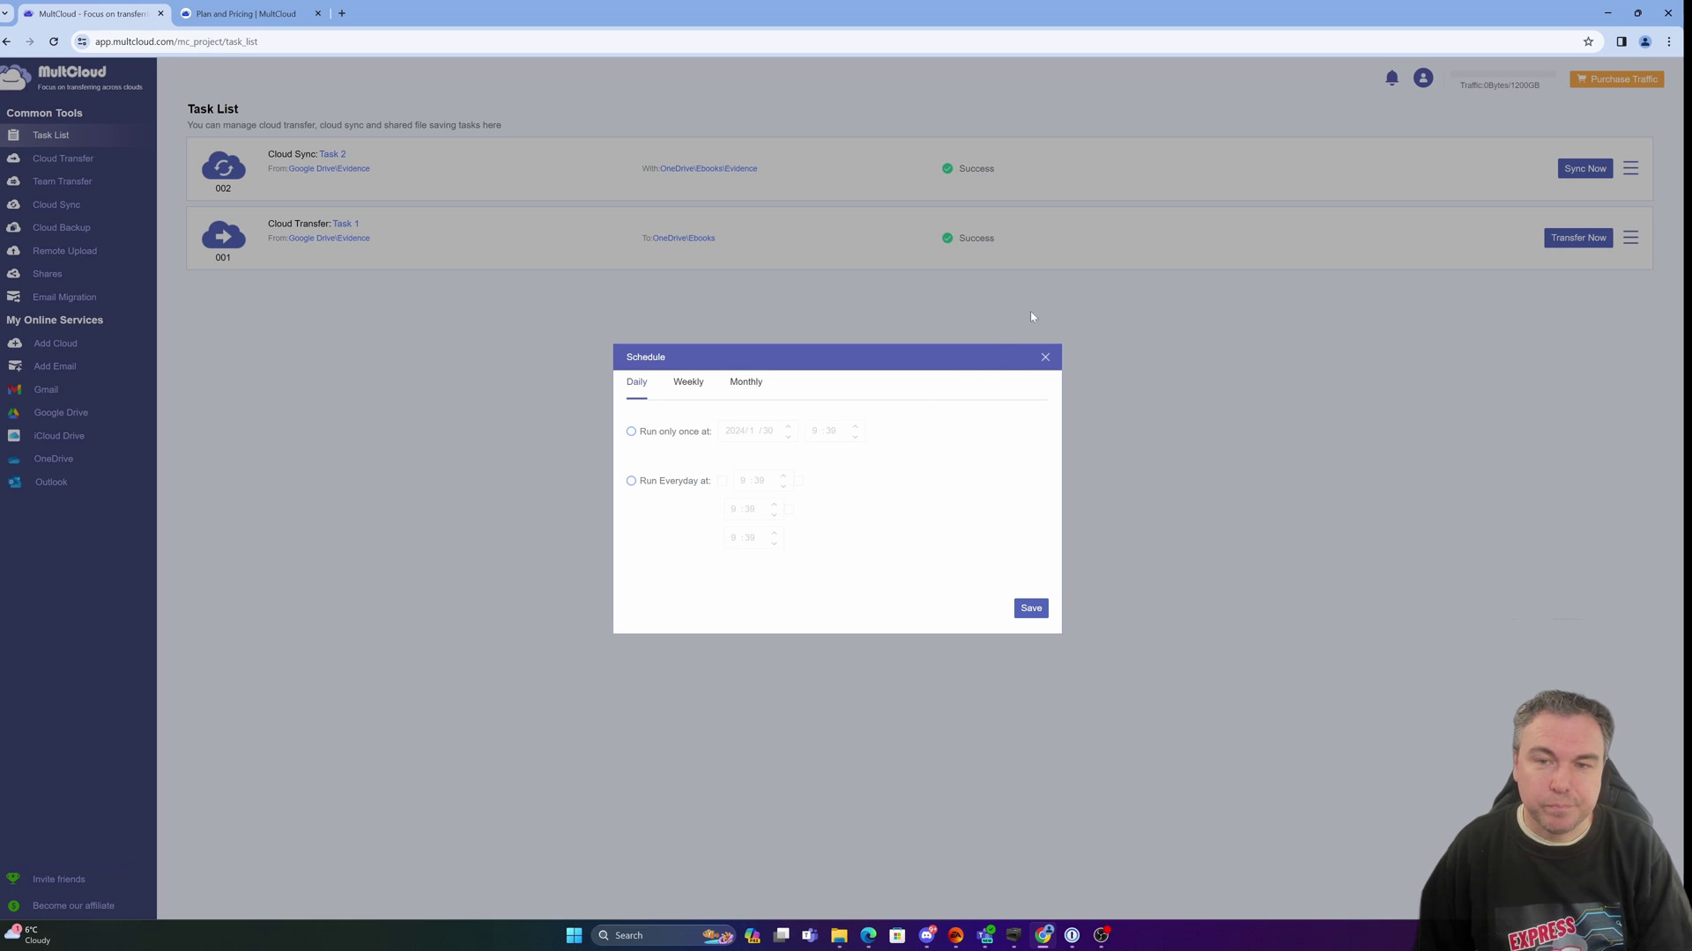
left_click(1044, 359)
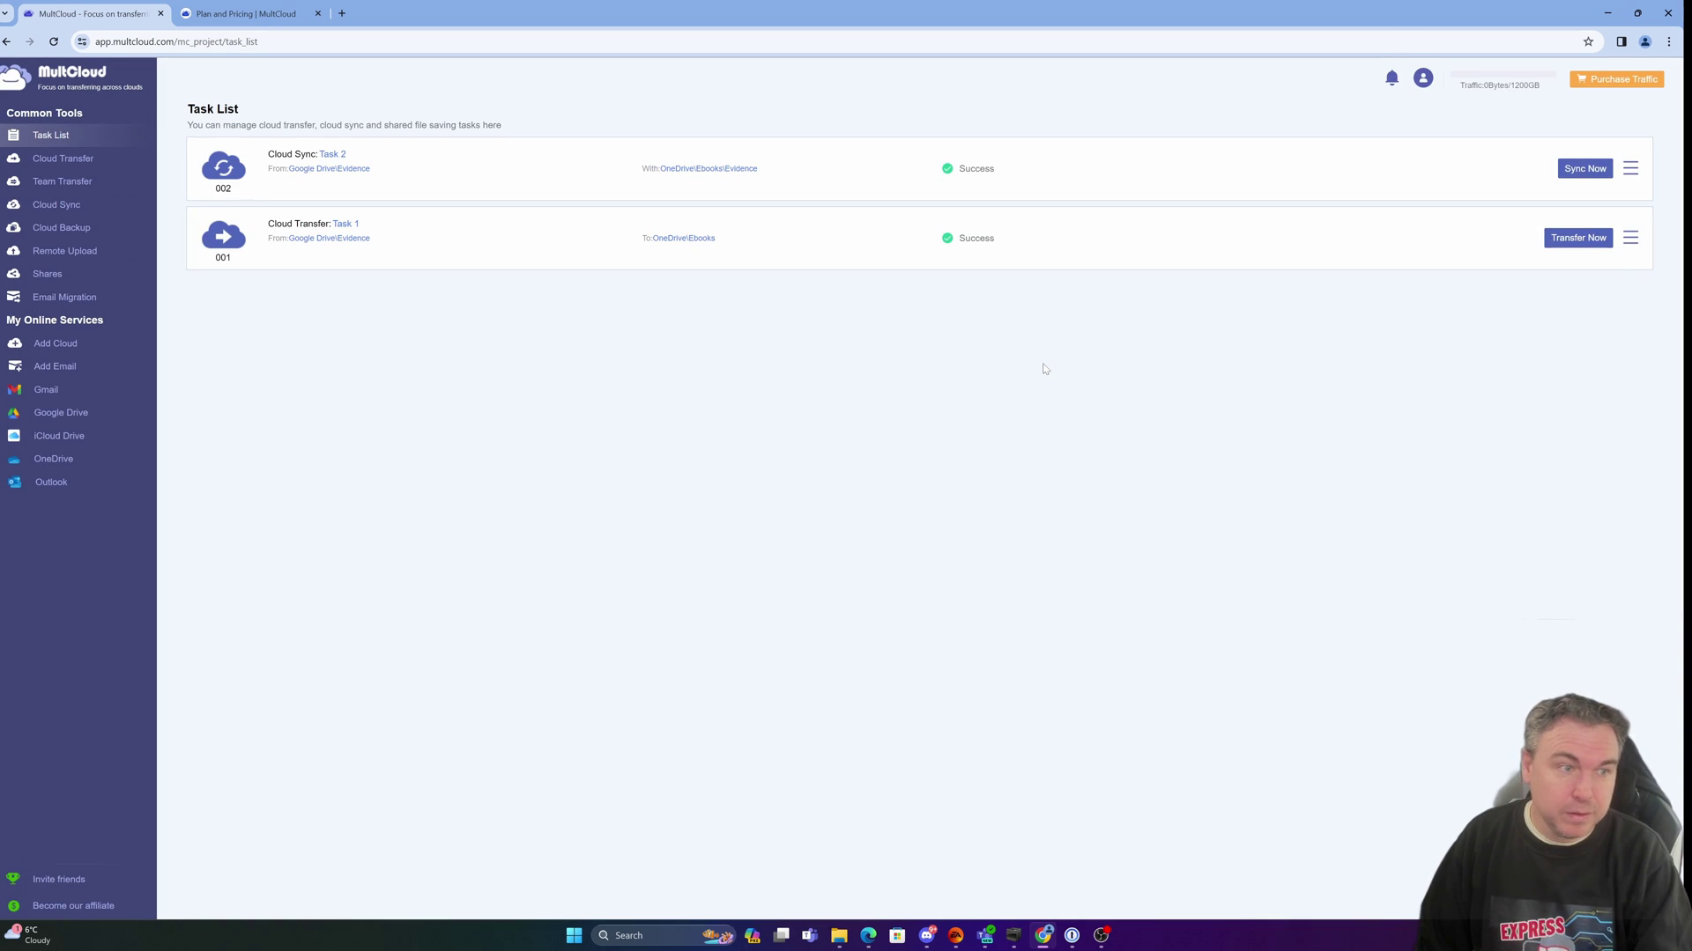
Browse the Plan and Pricing page: free 5GB/Month, 1200GB $59.99 and 2400GB $99.98 yearly plans
left_click(264, 10)
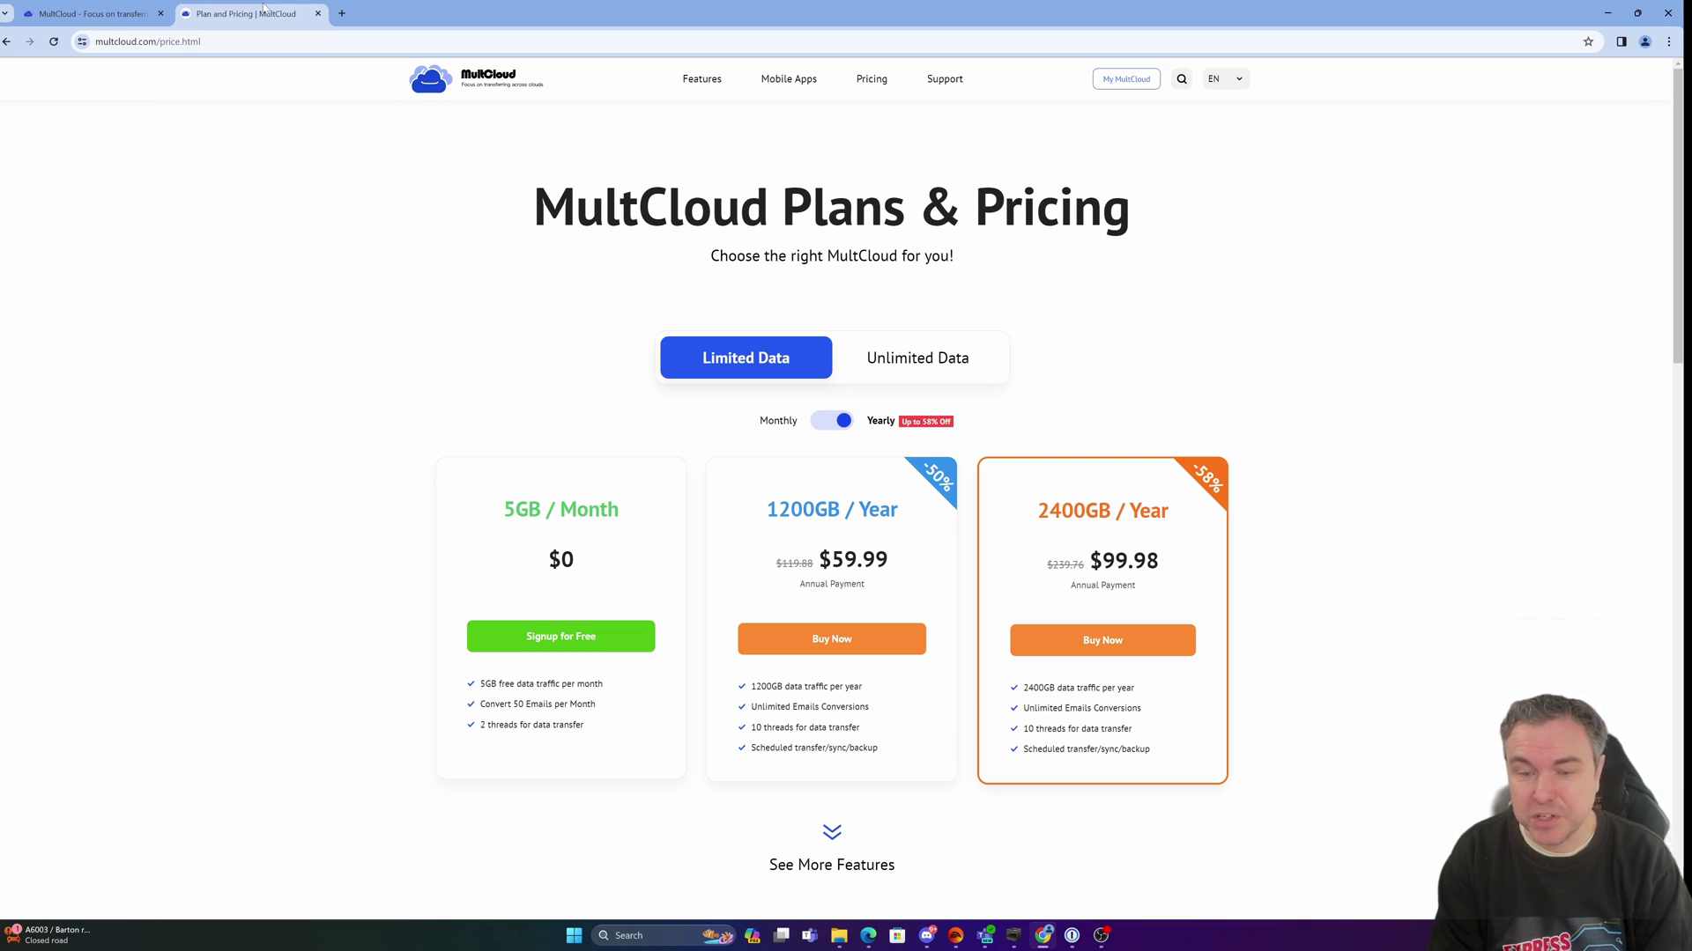
scroll(674, 295, "down", 15)
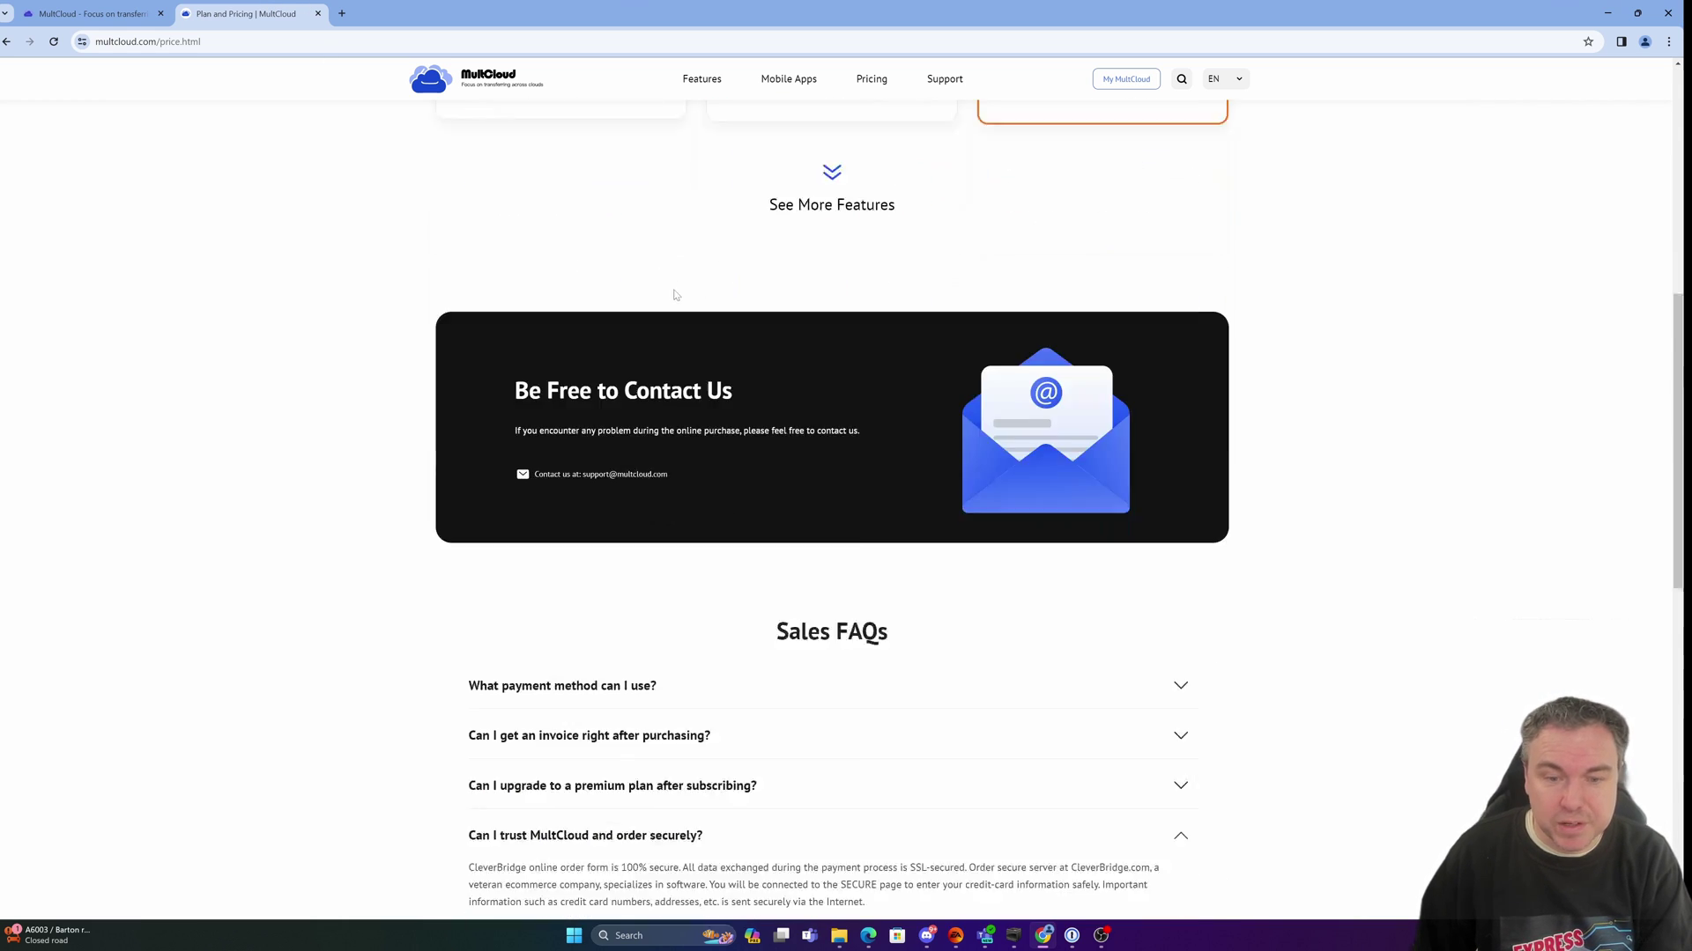
scroll(674, 295, "down", 1)
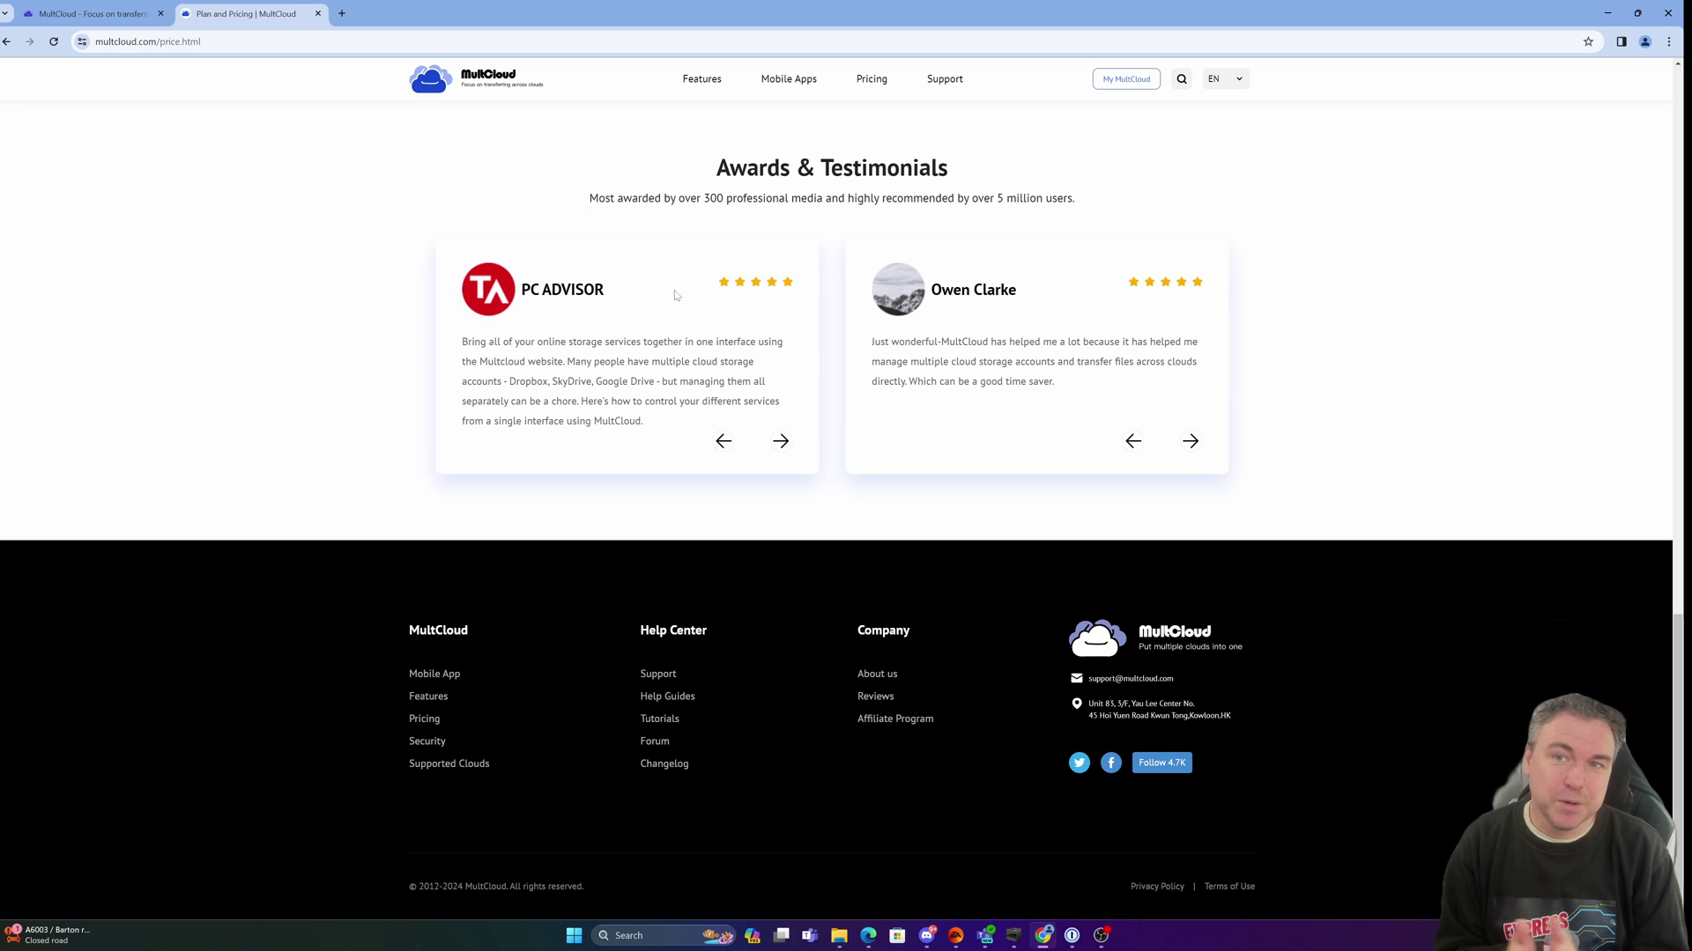
left_click(871, 79)
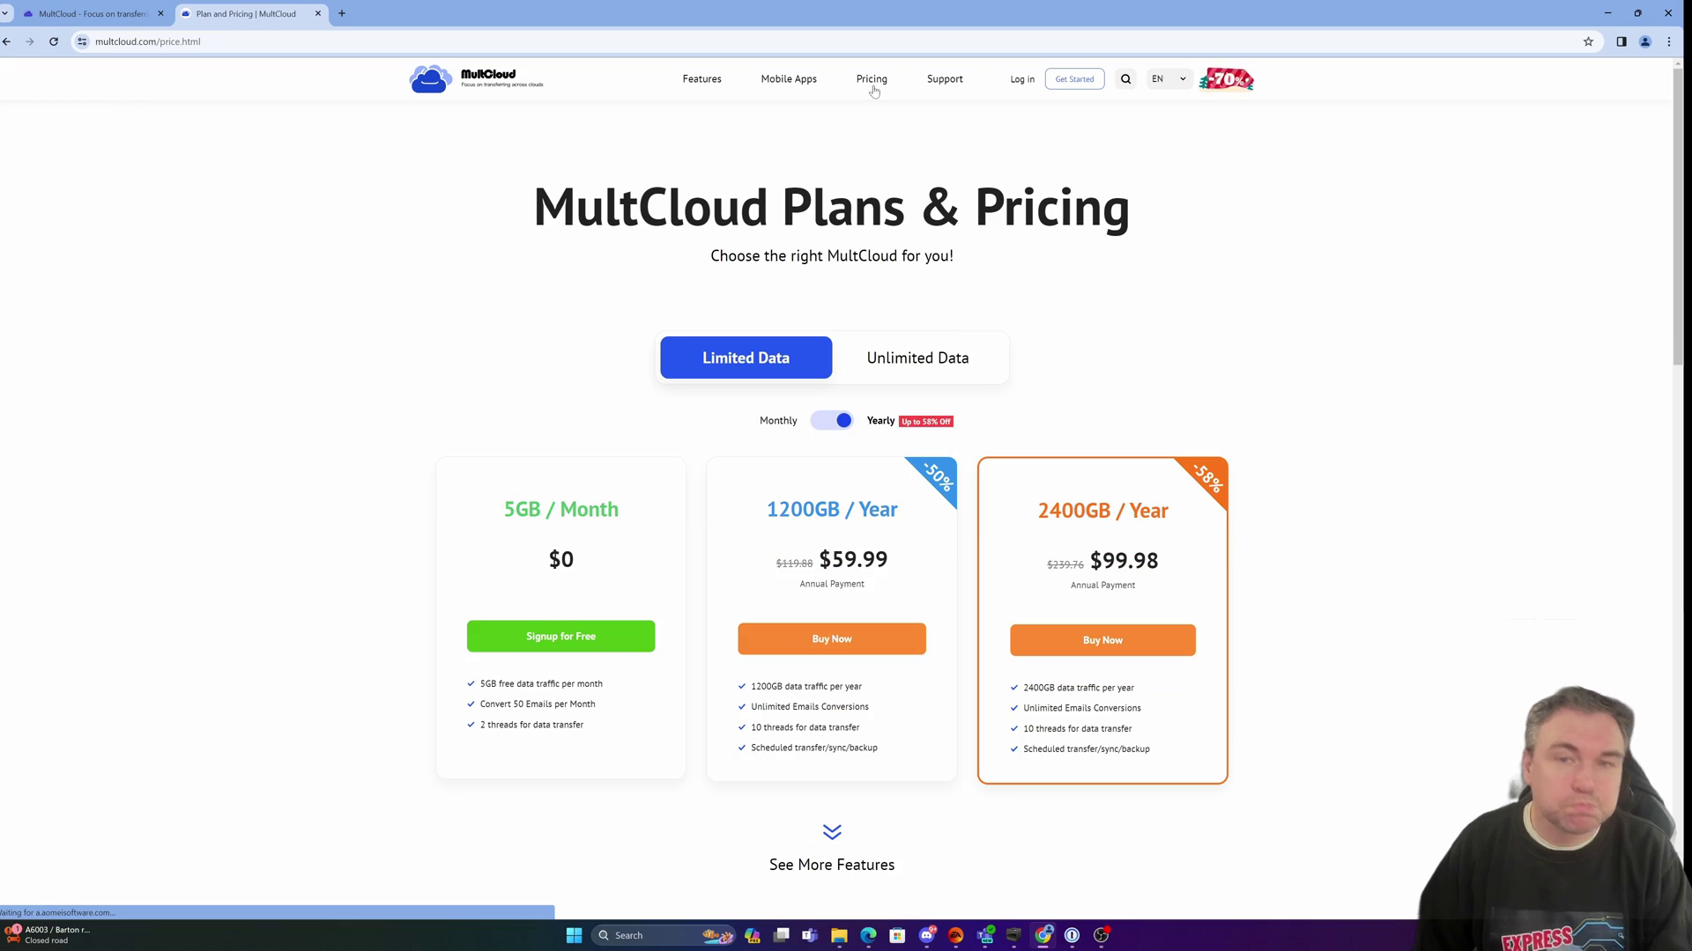
scroll(869, 475, "down", 2)
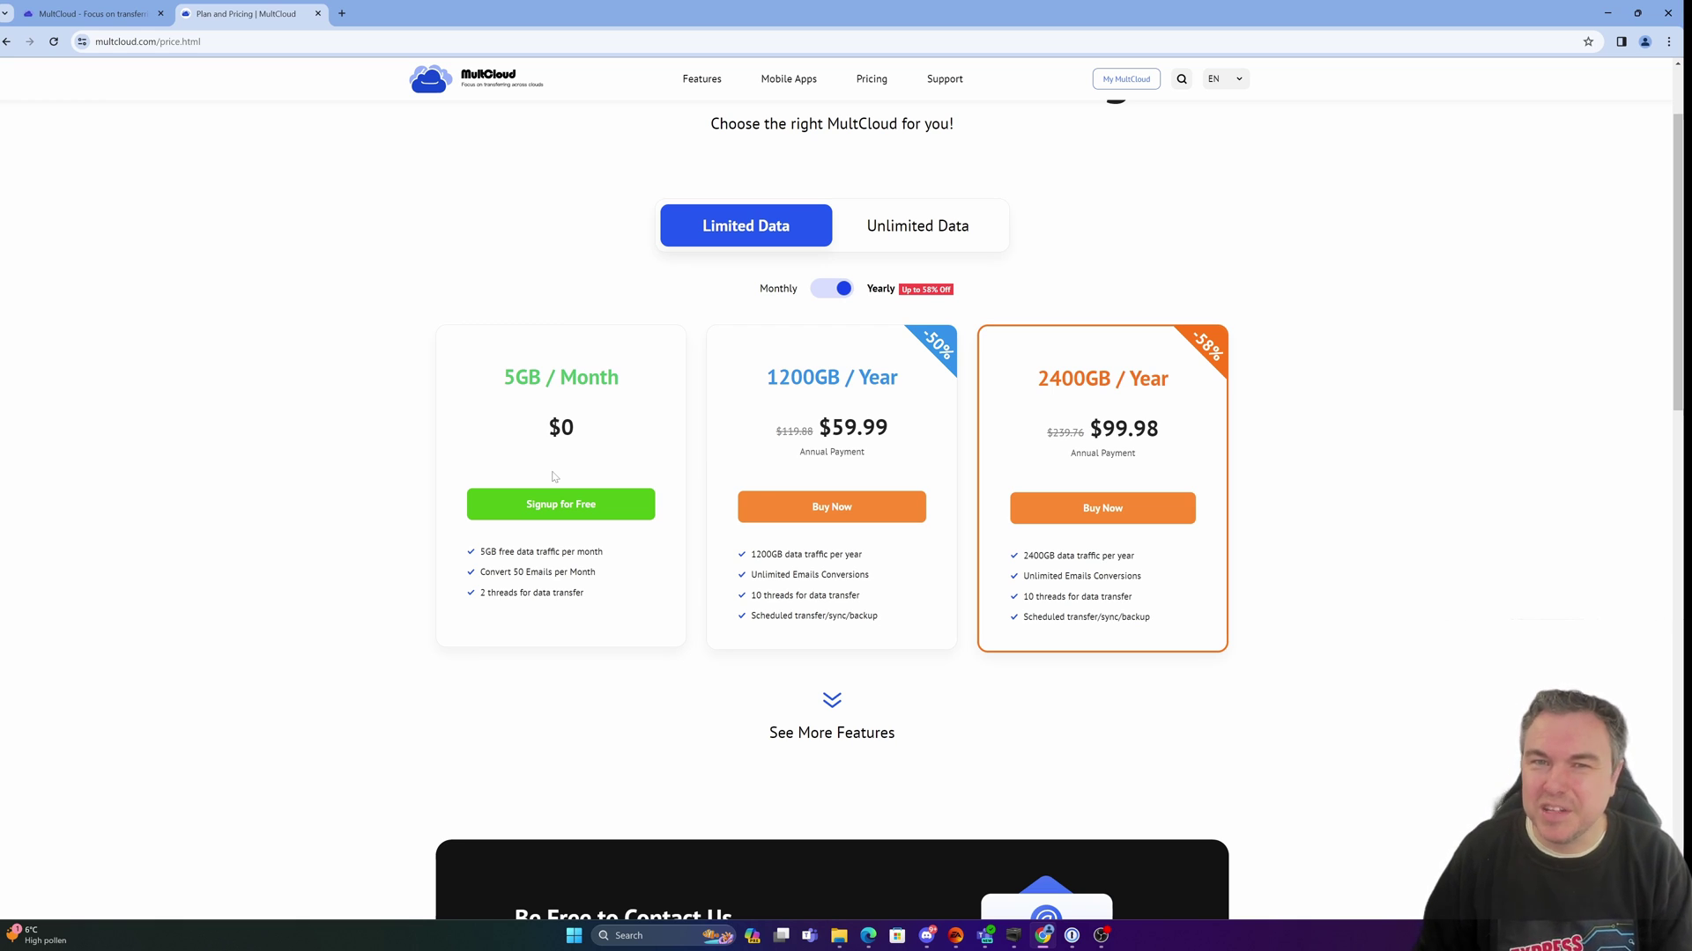
left_click(97, 17)
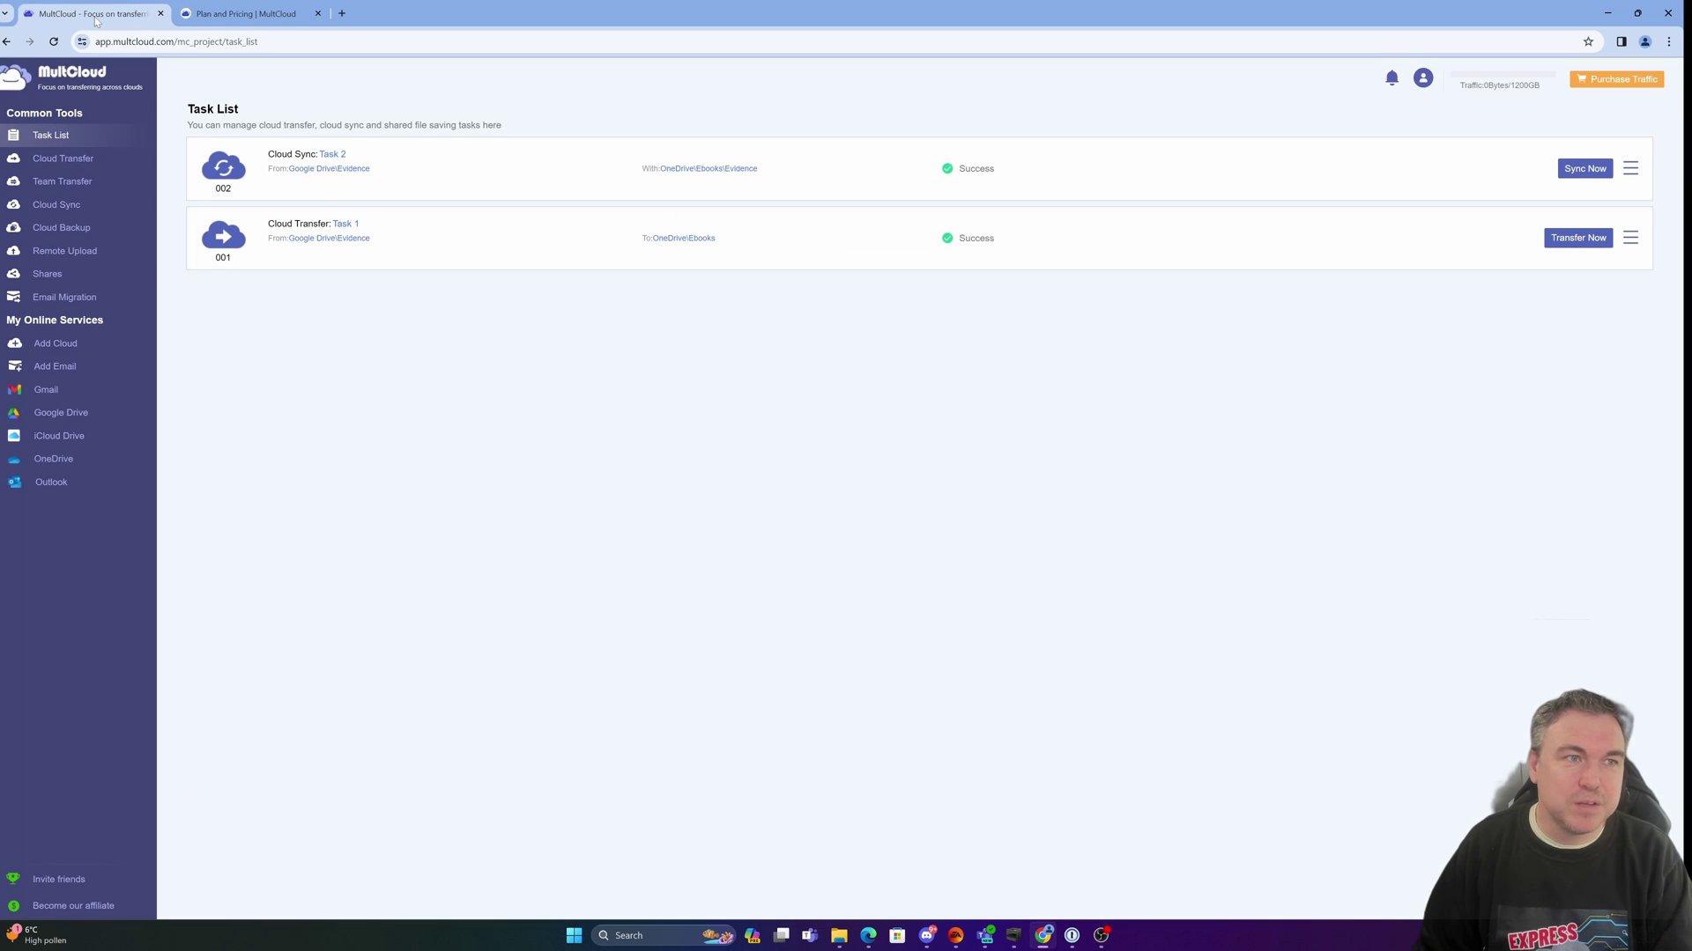